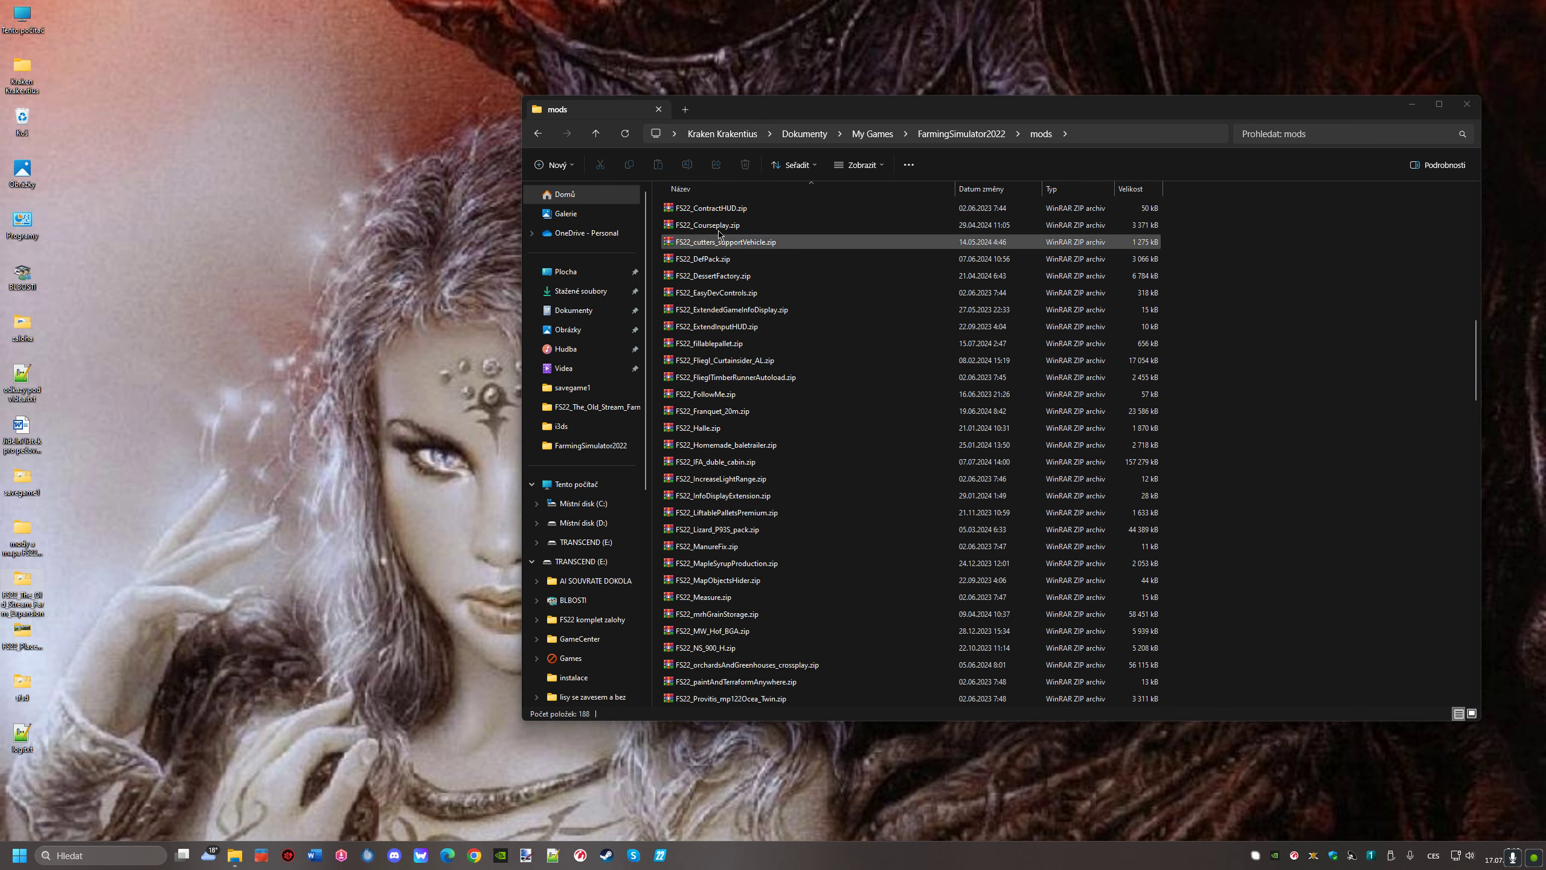
Reposition the mods folder window and check the contents of the Recycle Bin
left_click_drag(730, 117, 688, 197)
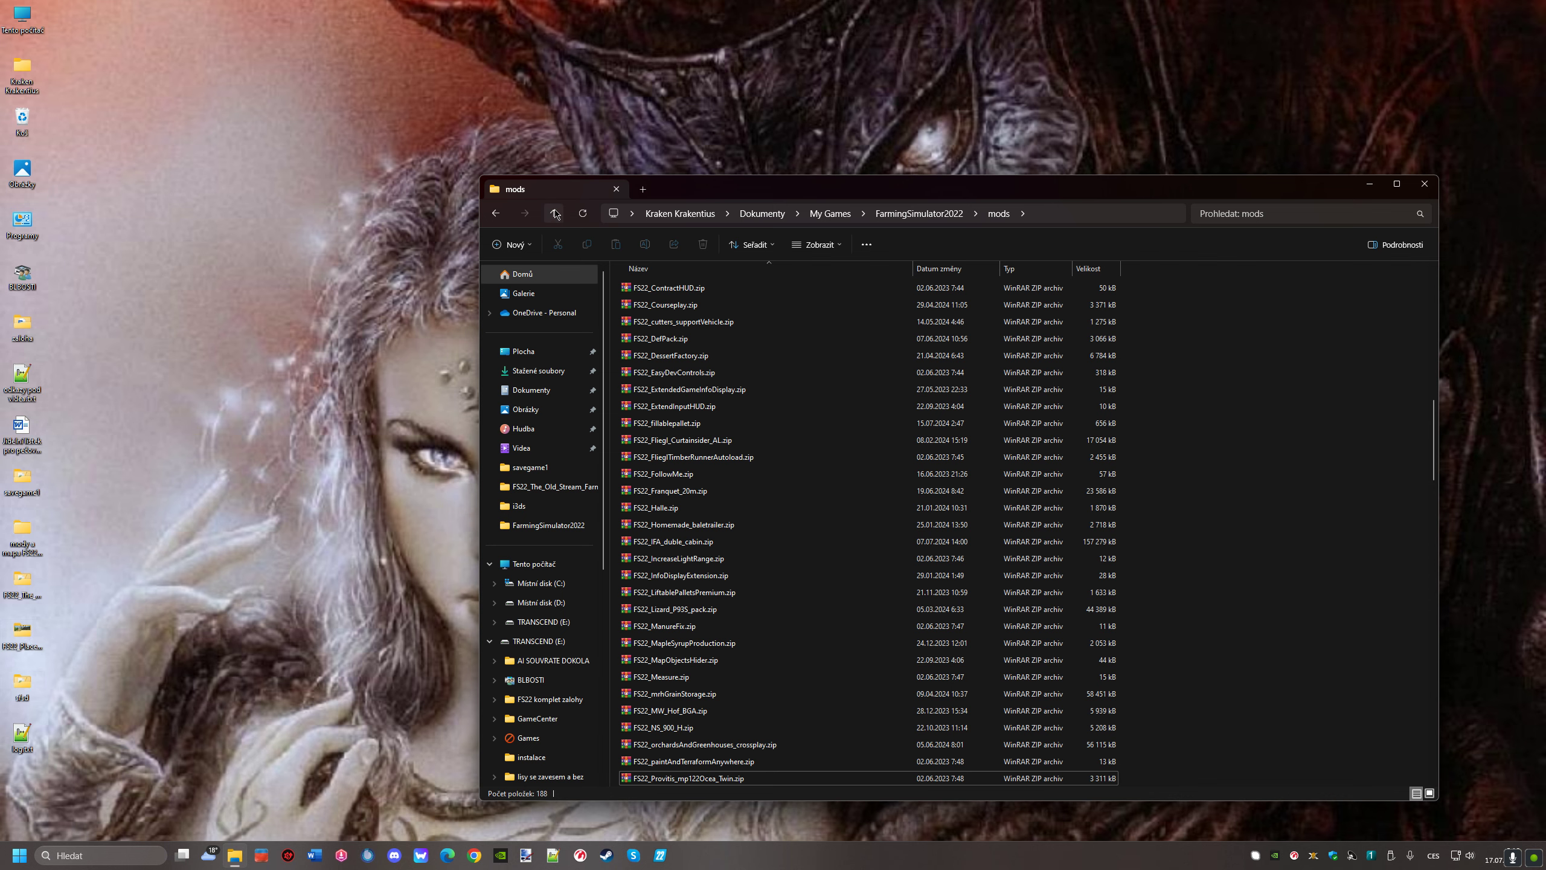
left_click_drag(663, 194, 709, 163)
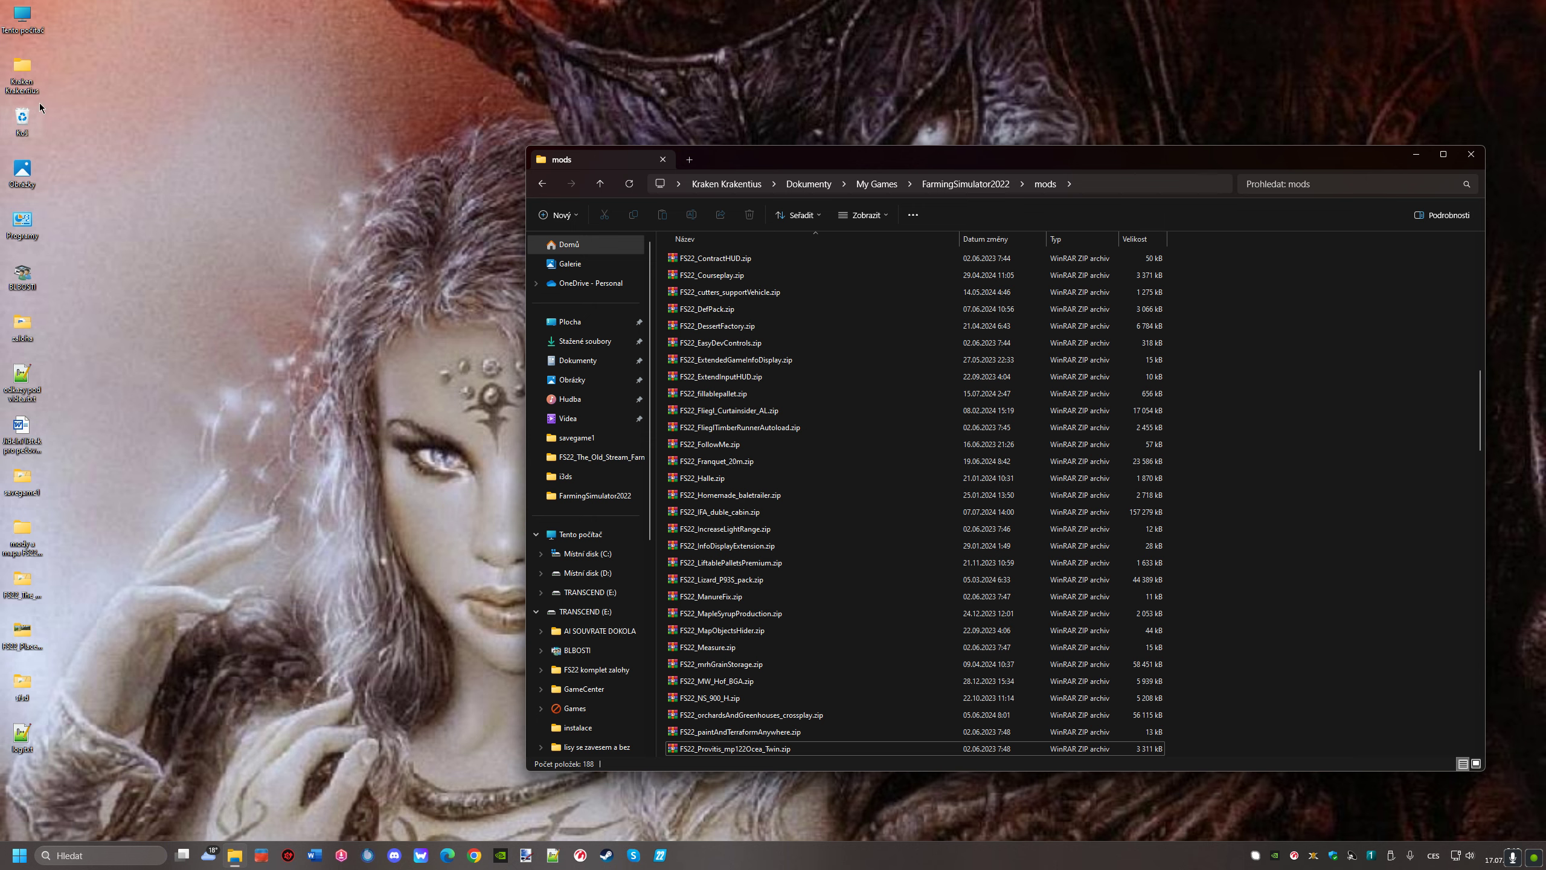
double_click(22, 114)
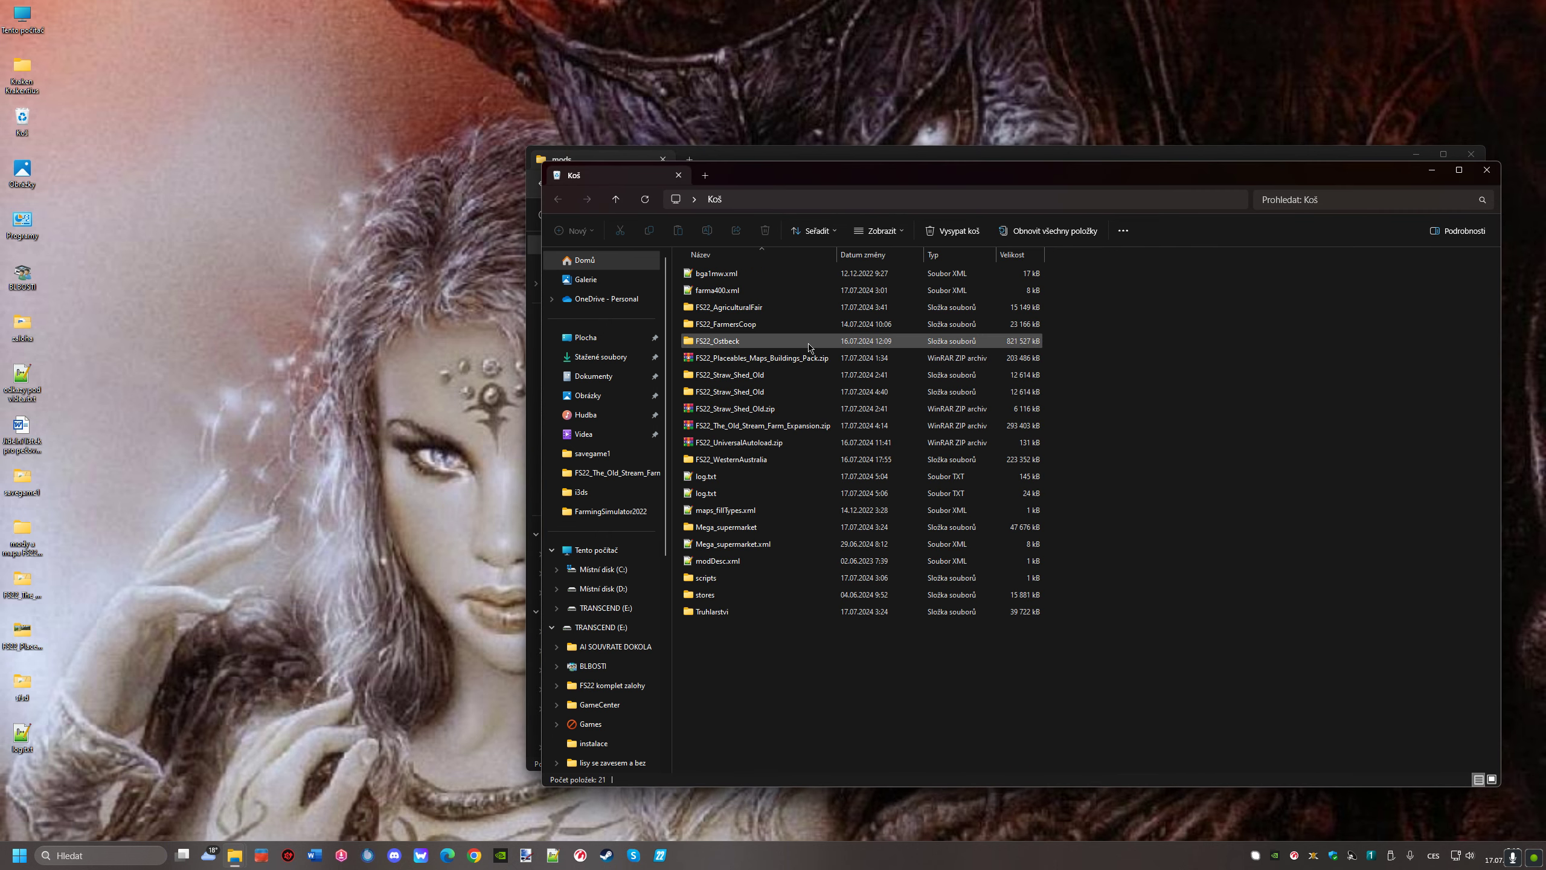
left_click(1487, 170)
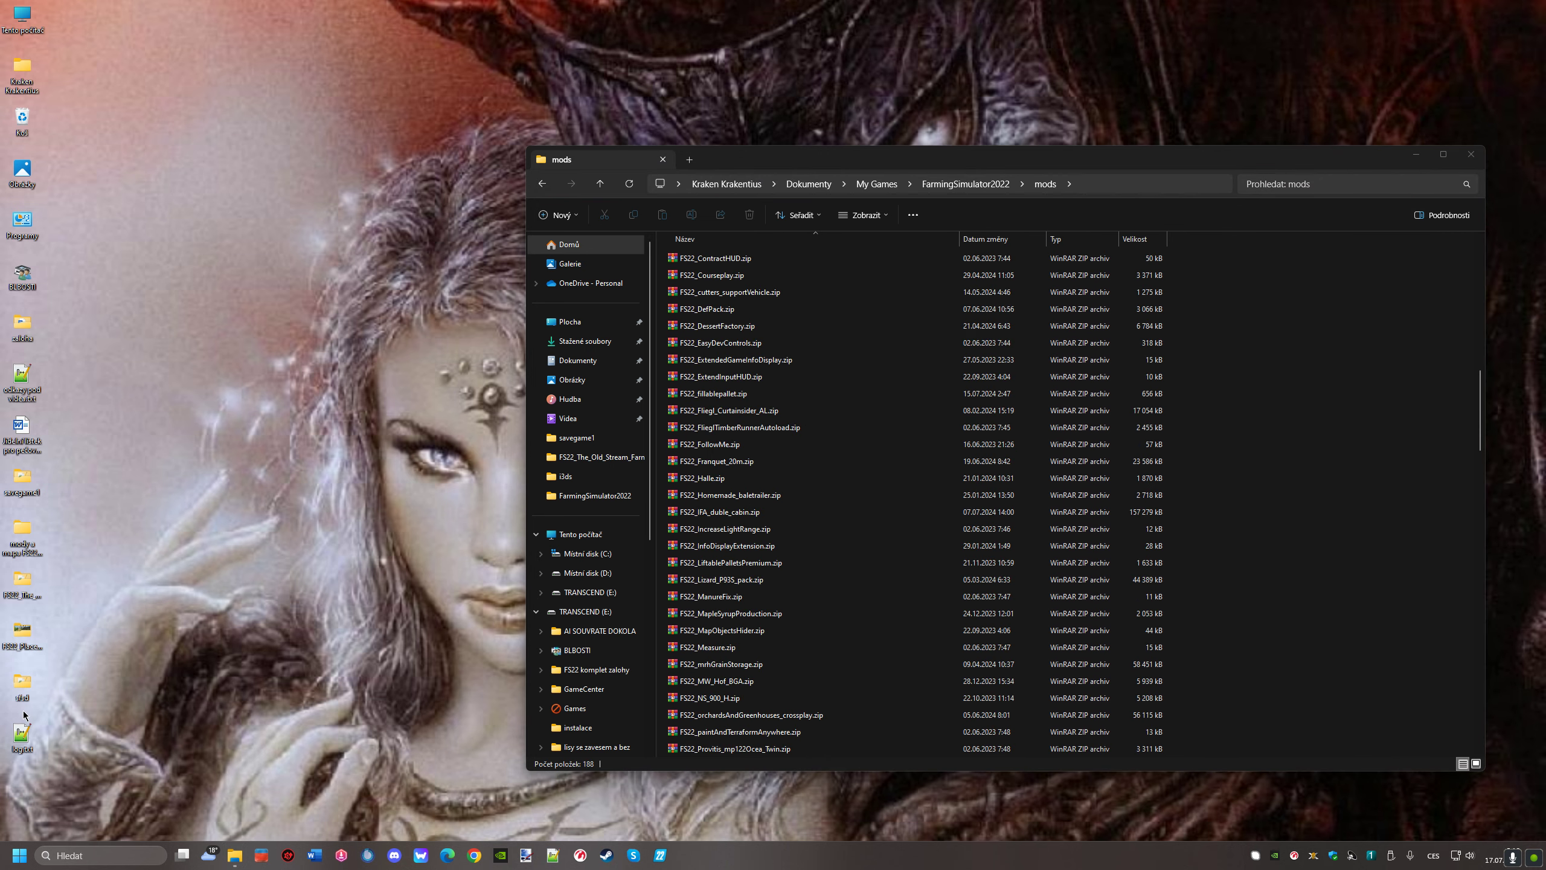
Delete the FS22_Placeables_Maps_Buildings_Pack folder from the desktop
left_click(26, 635)
key("Delete")
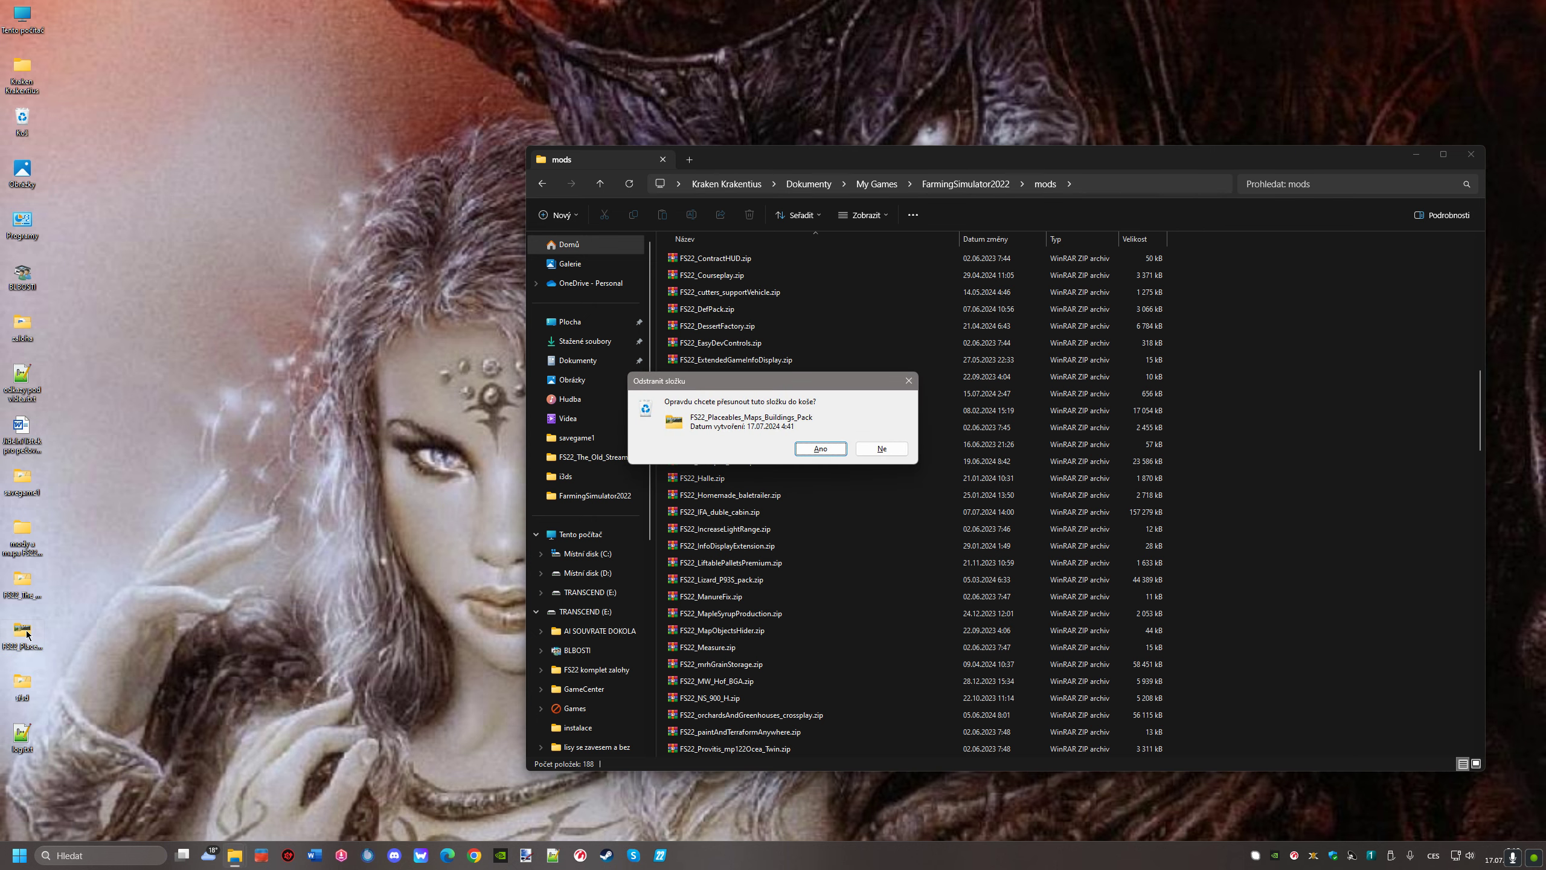
key("Return")
Pack the entire contents of the desktop folder FS22_The_Old_Stream_Farm_Expansion into a ZIP archive with WinRAR
left_click(22, 590)
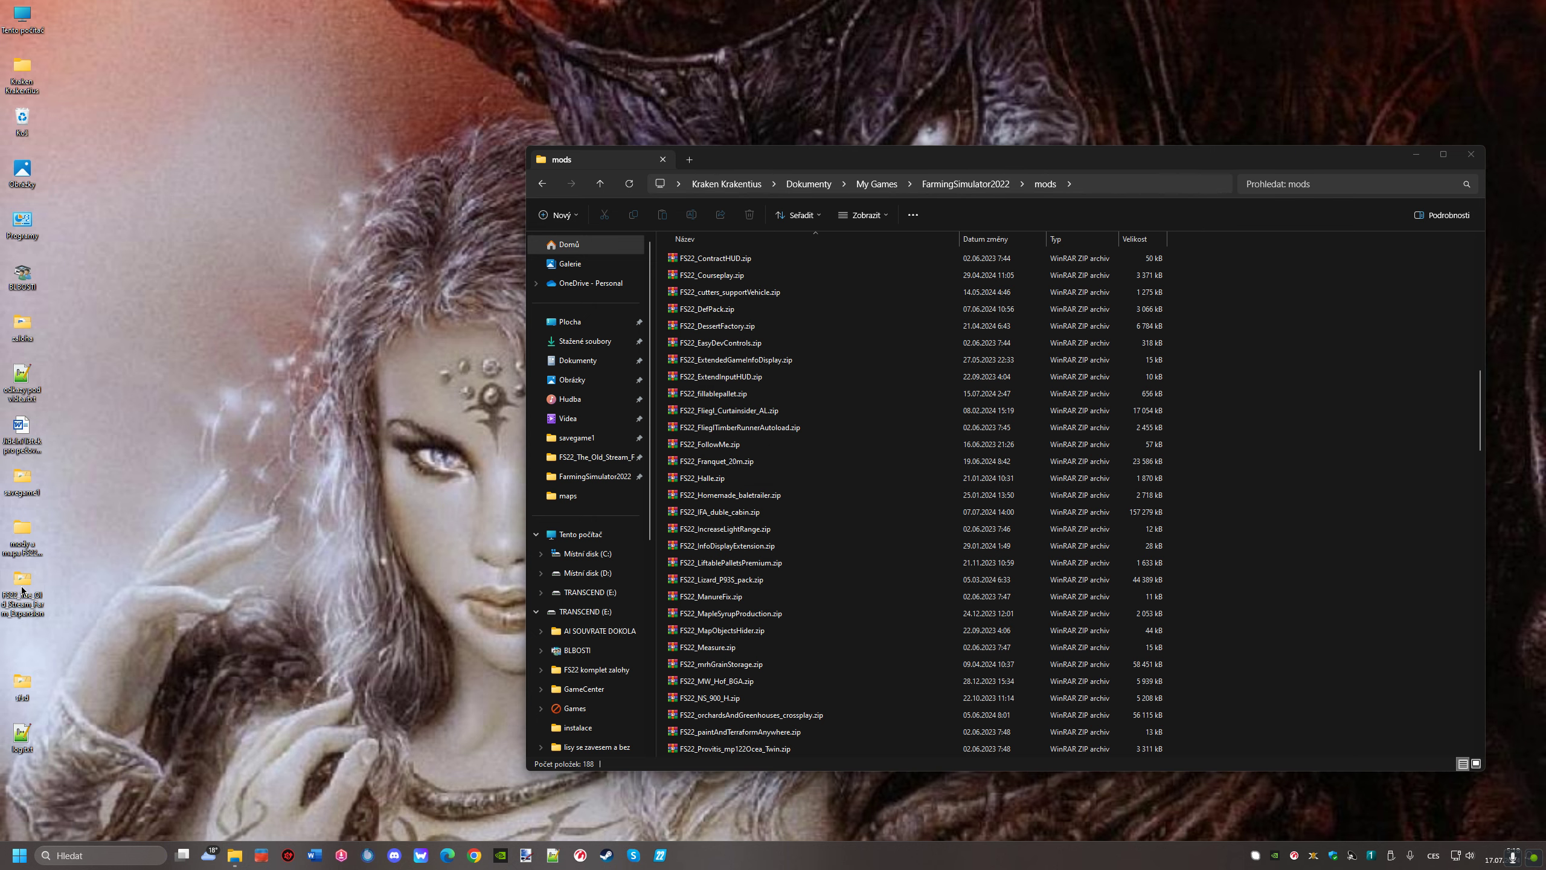
double_click(24, 587)
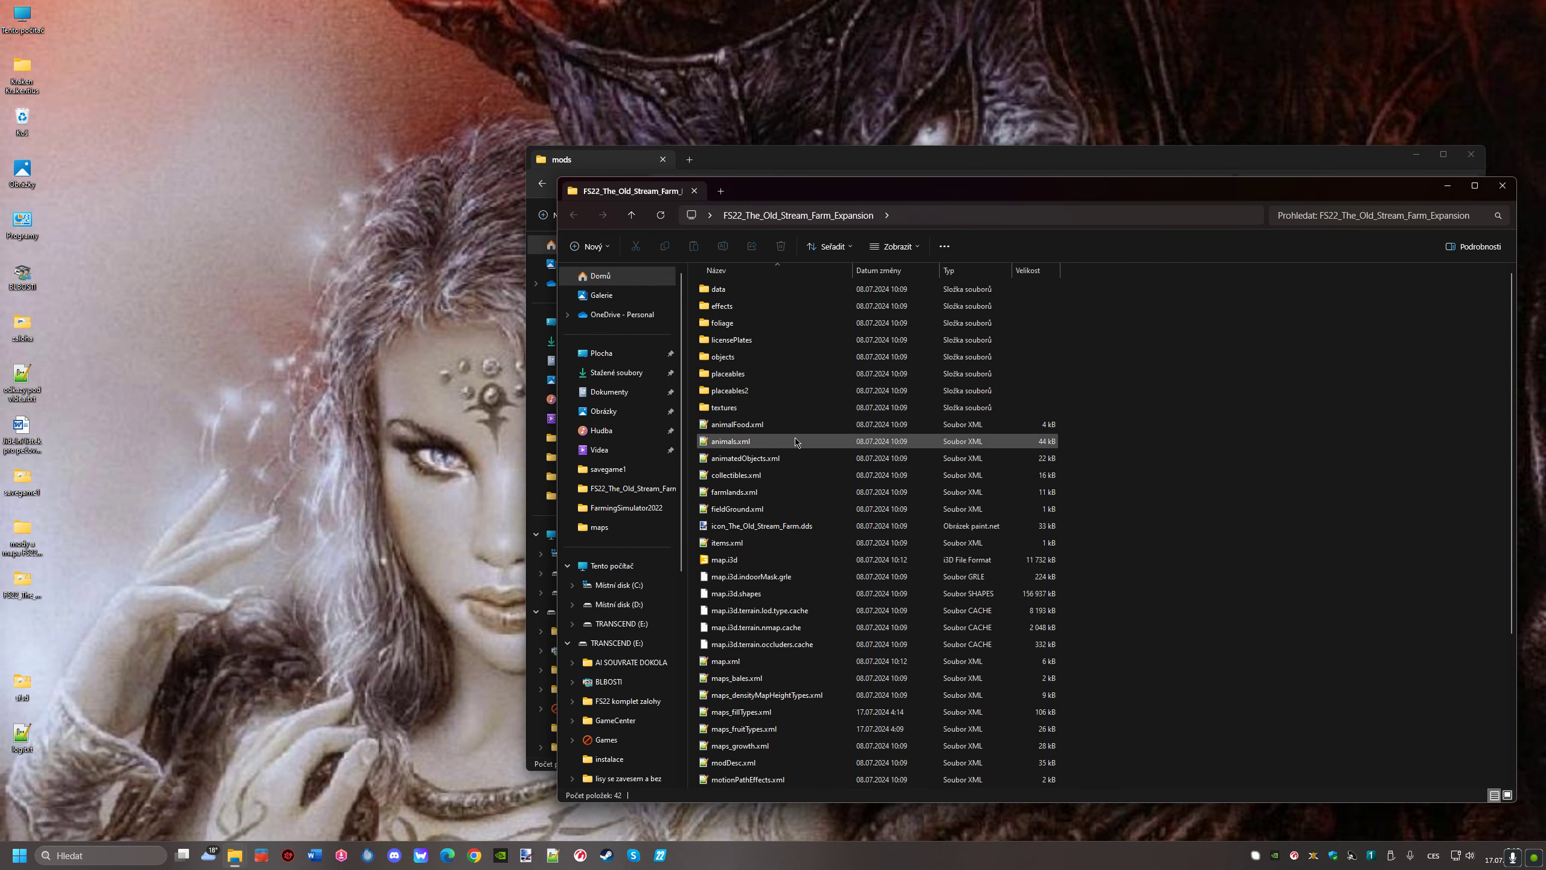
key("ctrl+a")
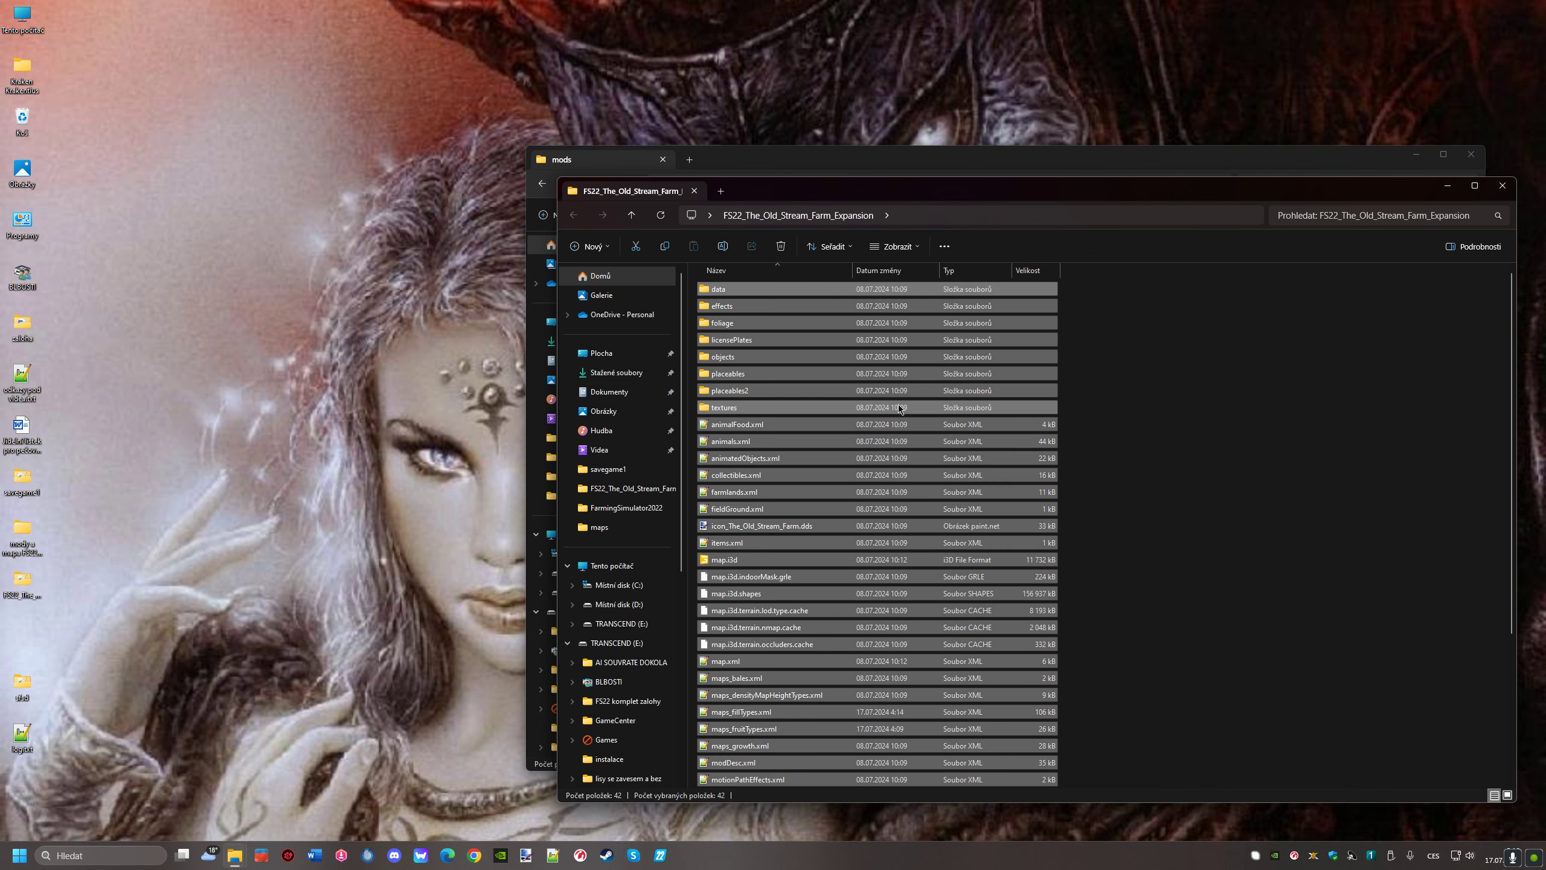
right_click(758, 413)
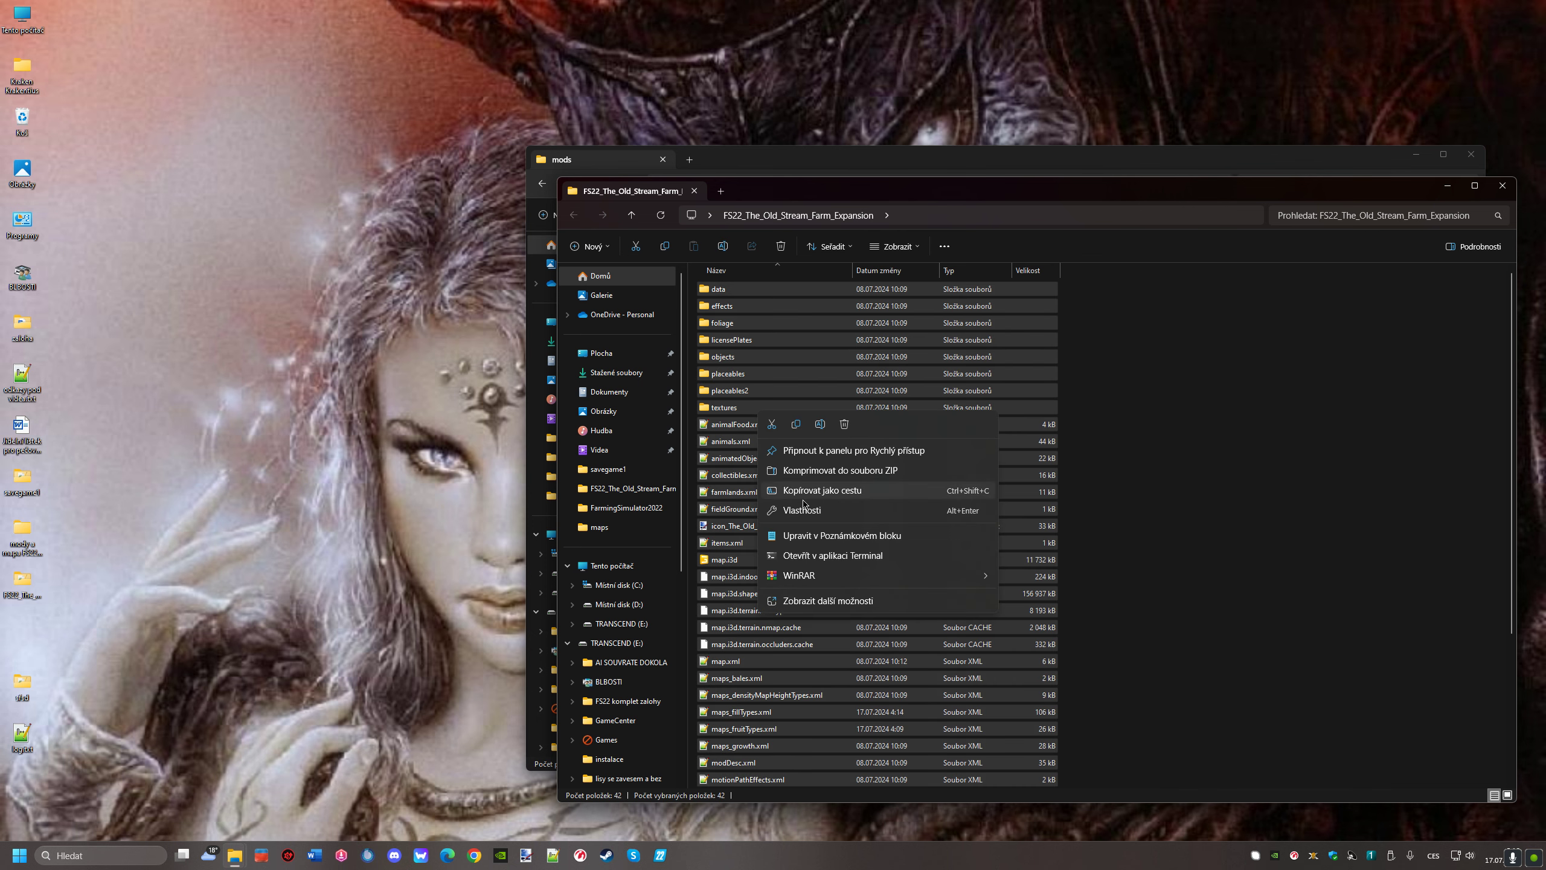
mouse_move(794, 578)
left_click(1039, 582)
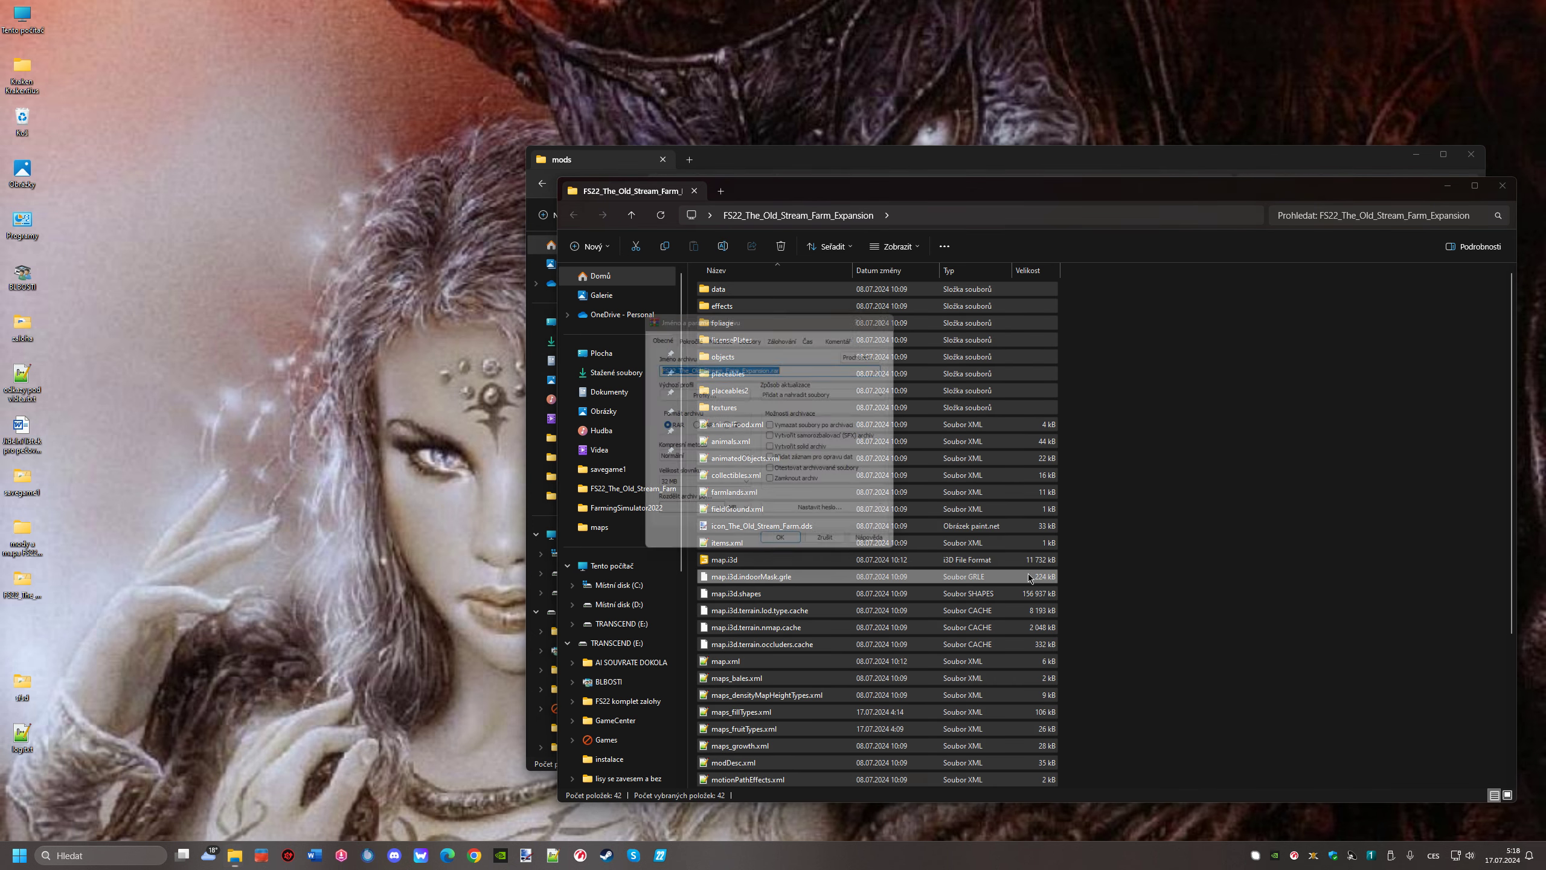
left_click(726, 426)
left_click(785, 550)
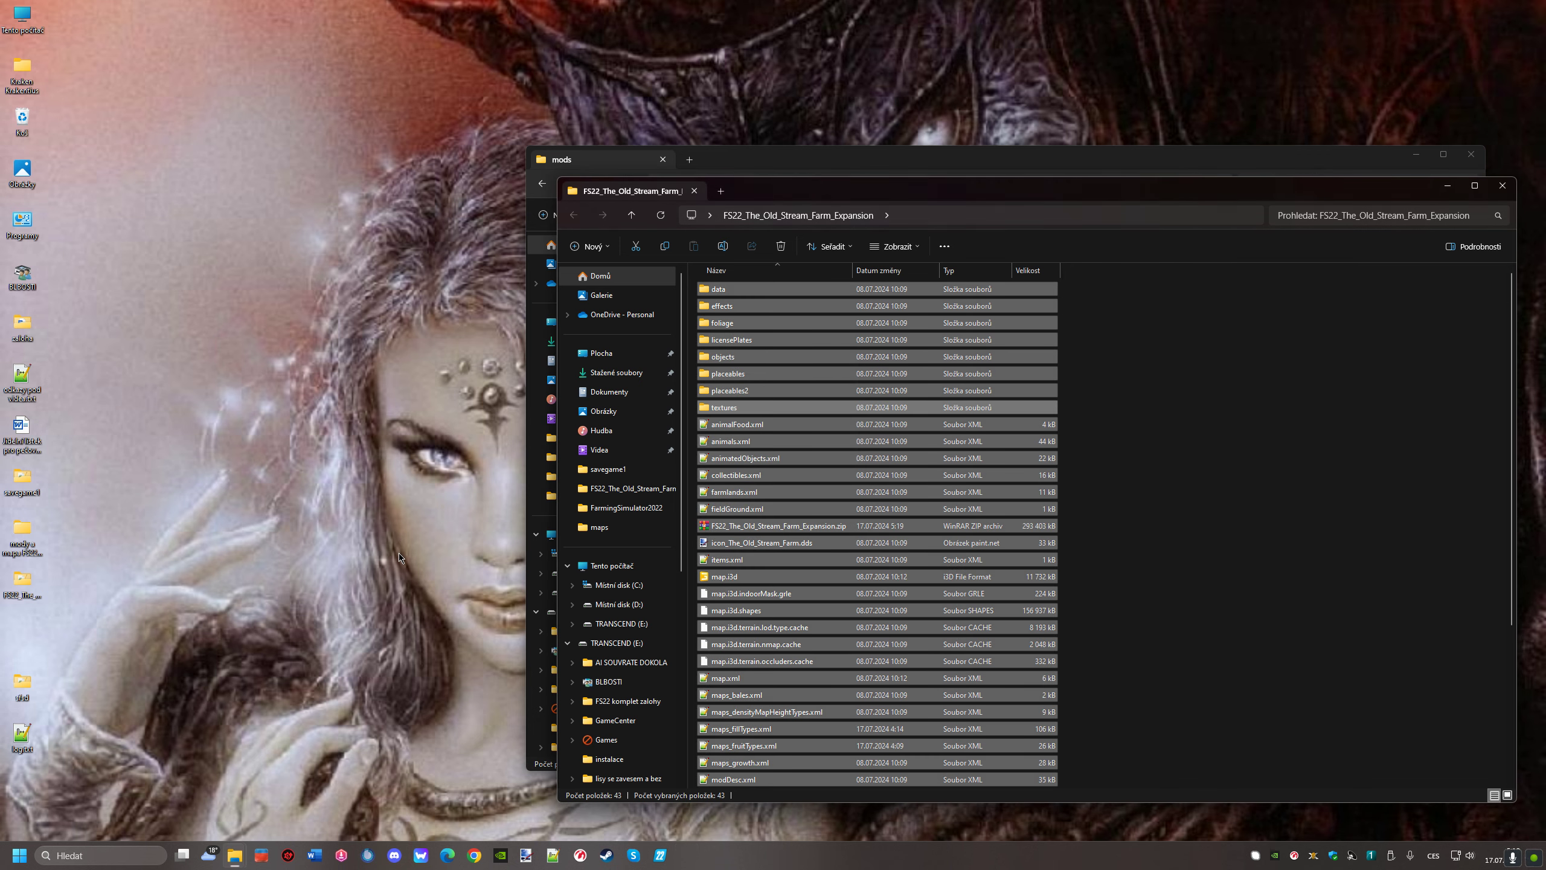
Move FS22_The_Old_Stream_Farm_Expansion.zip into the mods folder, replacing the existing file, and close the source folder
left_click_drag(1027, 201, 532, 152)
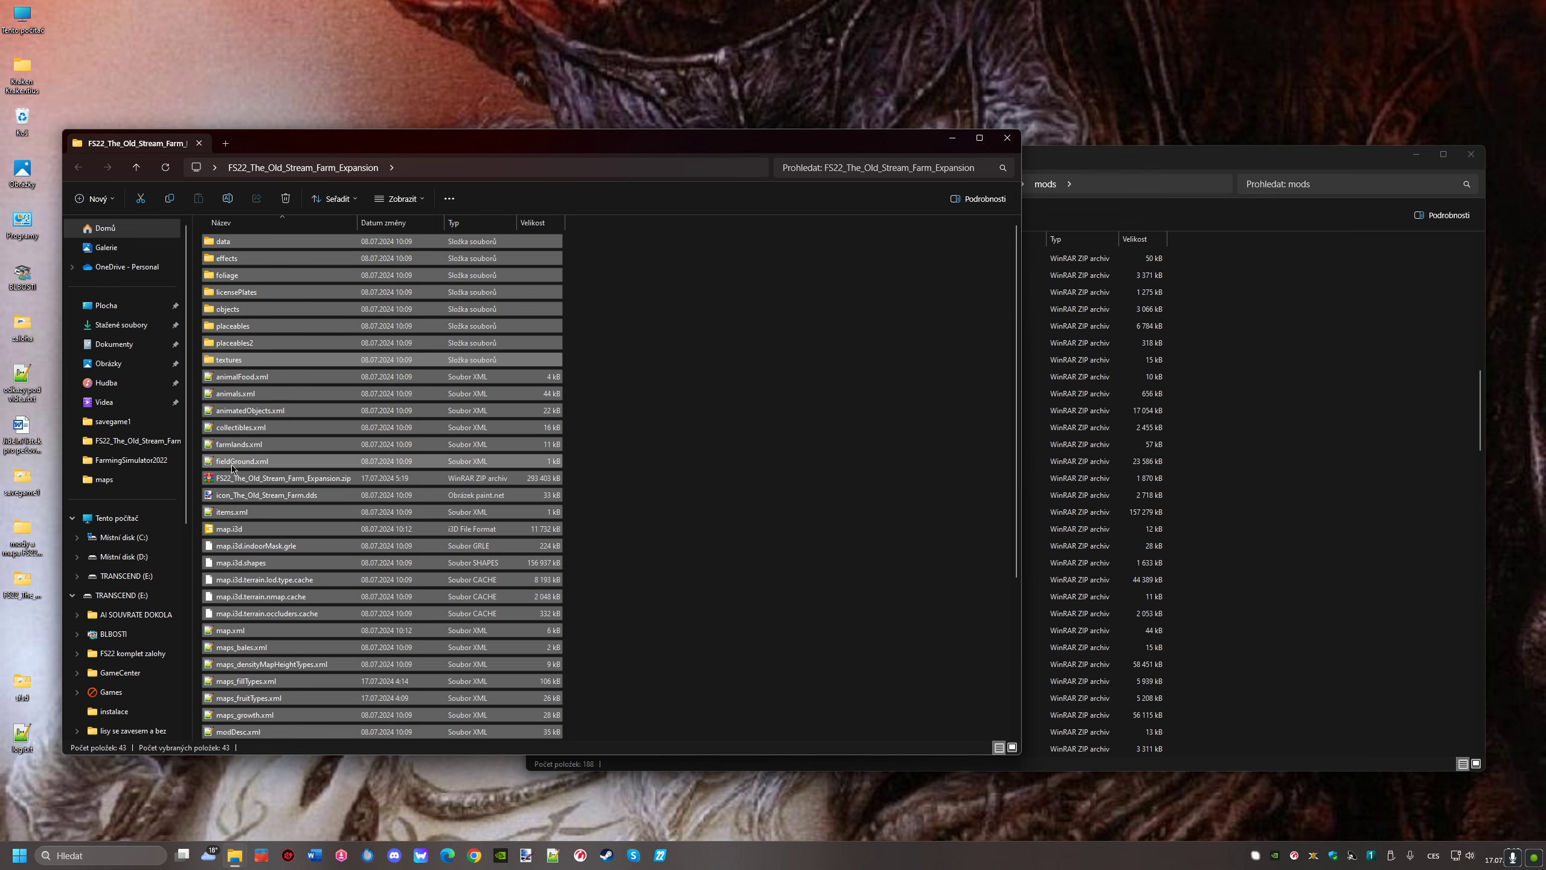
left_click(281, 478)
left_click_drag(280, 478, 1220, 459)
left_click(704, 341)
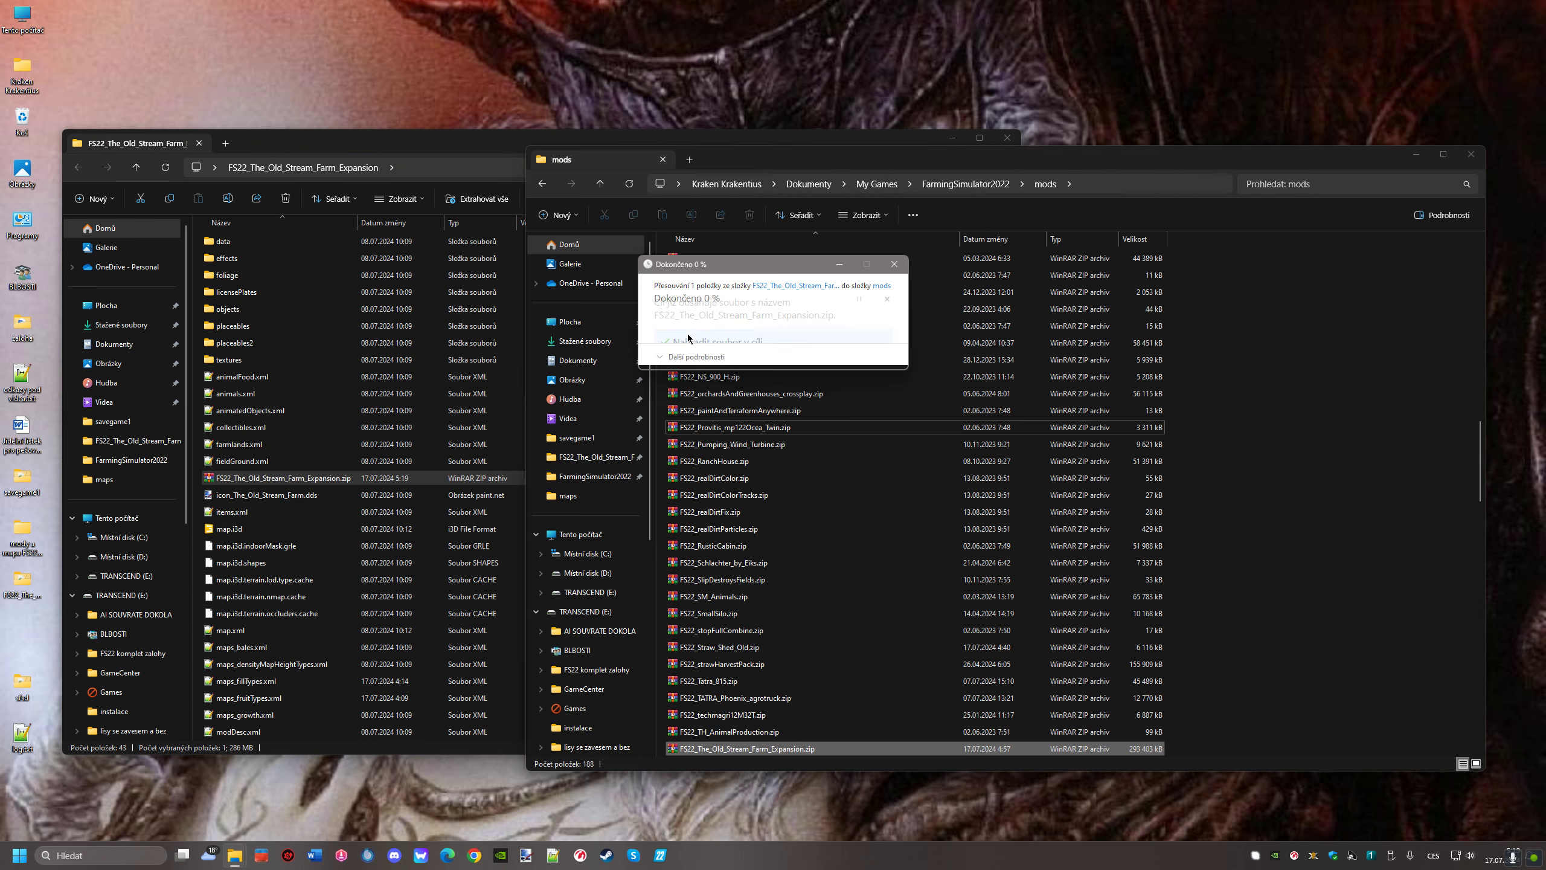
left_click(429, 151)
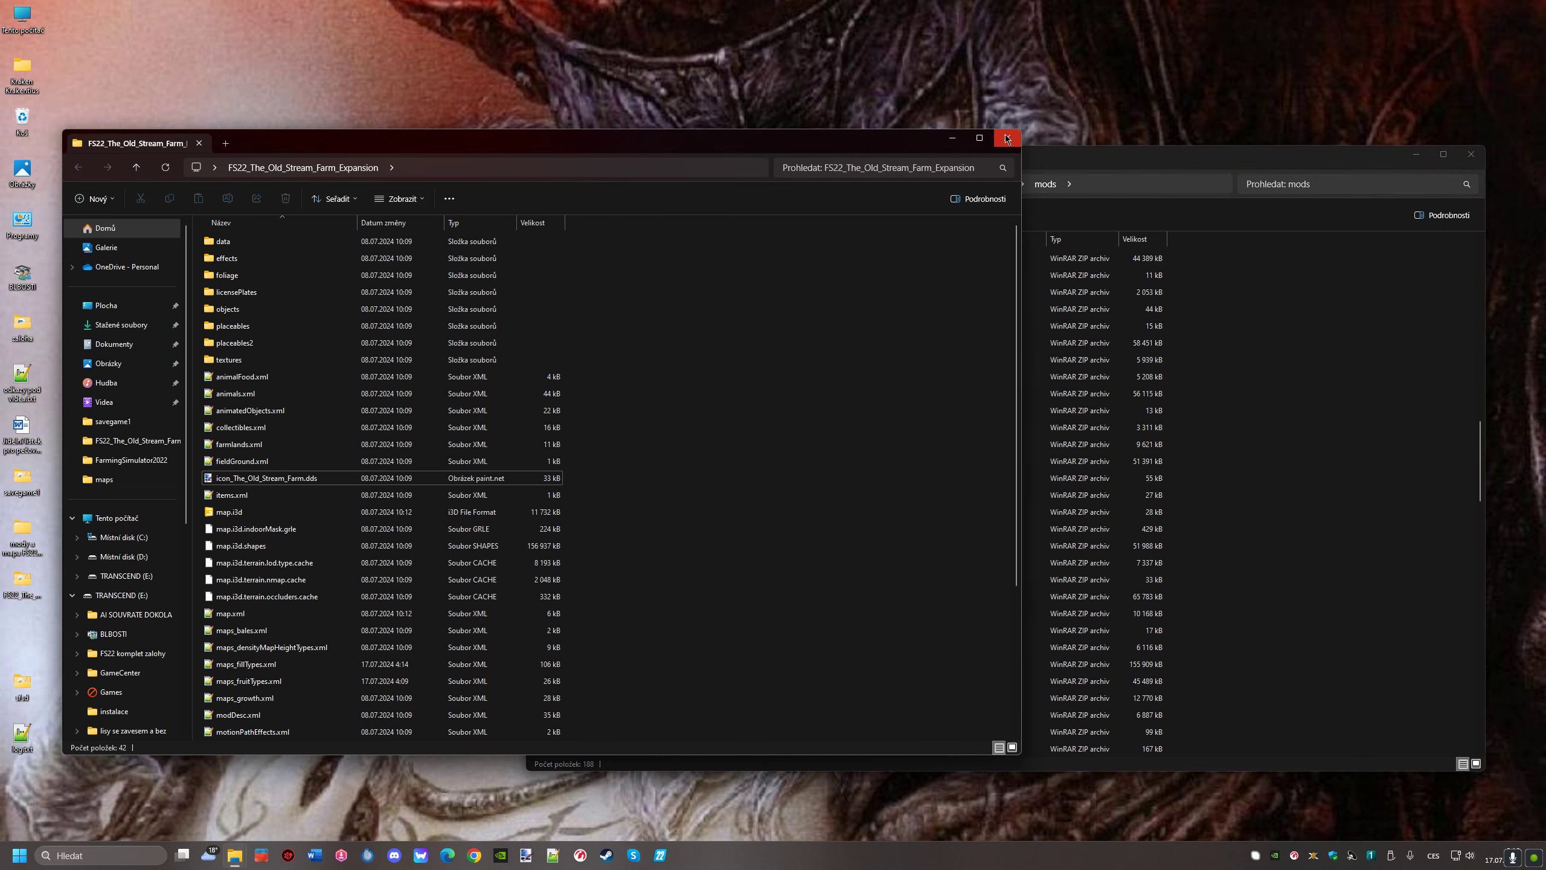
key("alt+F4")
Delete the FS22_The_Old_Stream_Farm_Expansion folder from the desktop
left_click(23, 585)
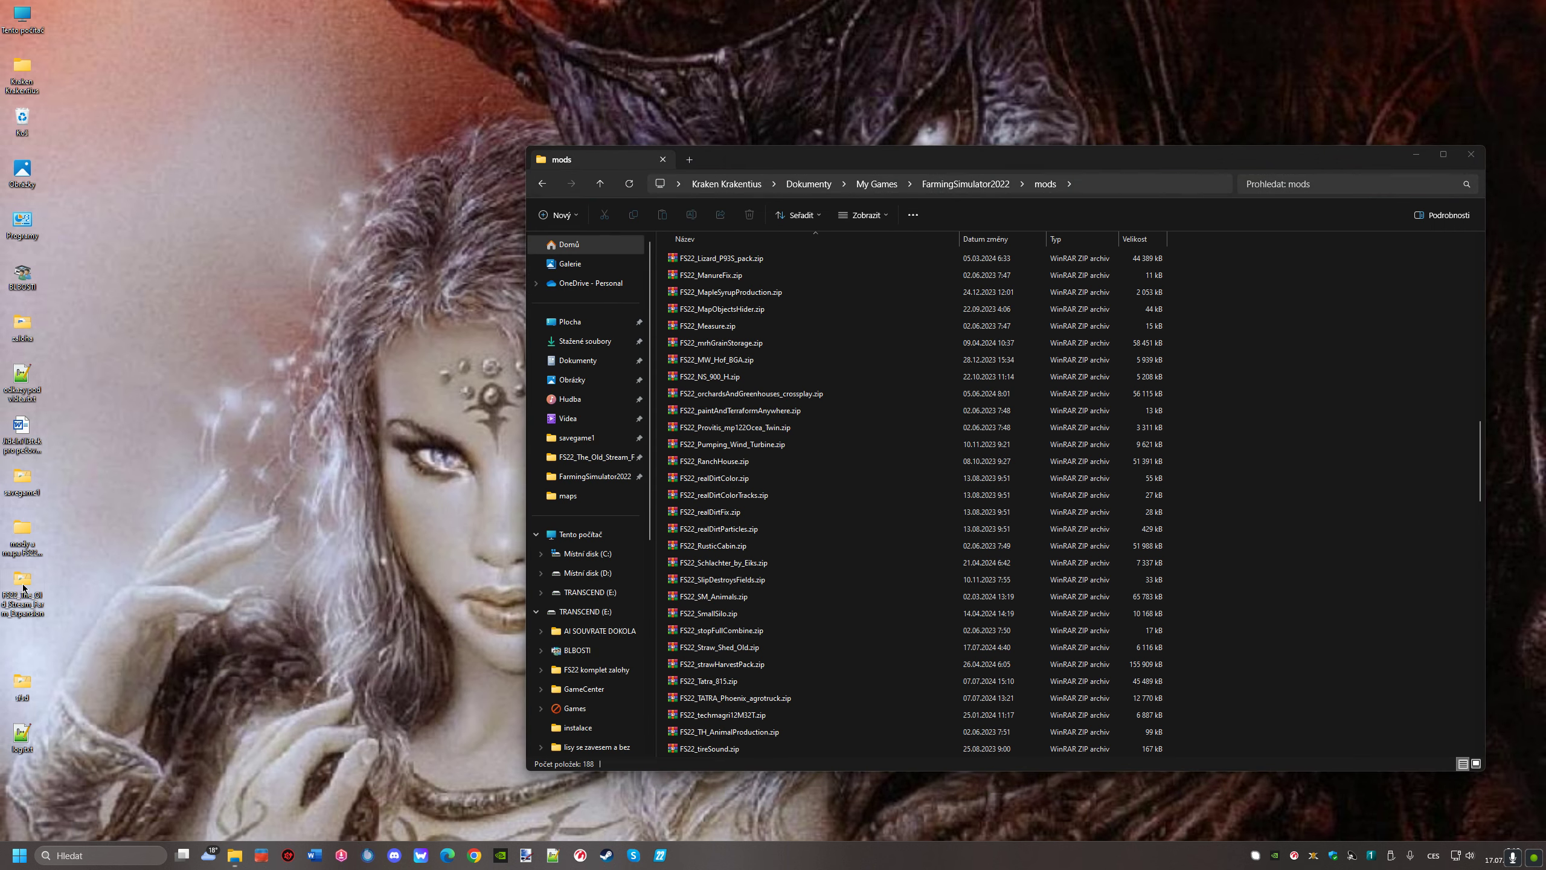
key("Delete")
key("Return")
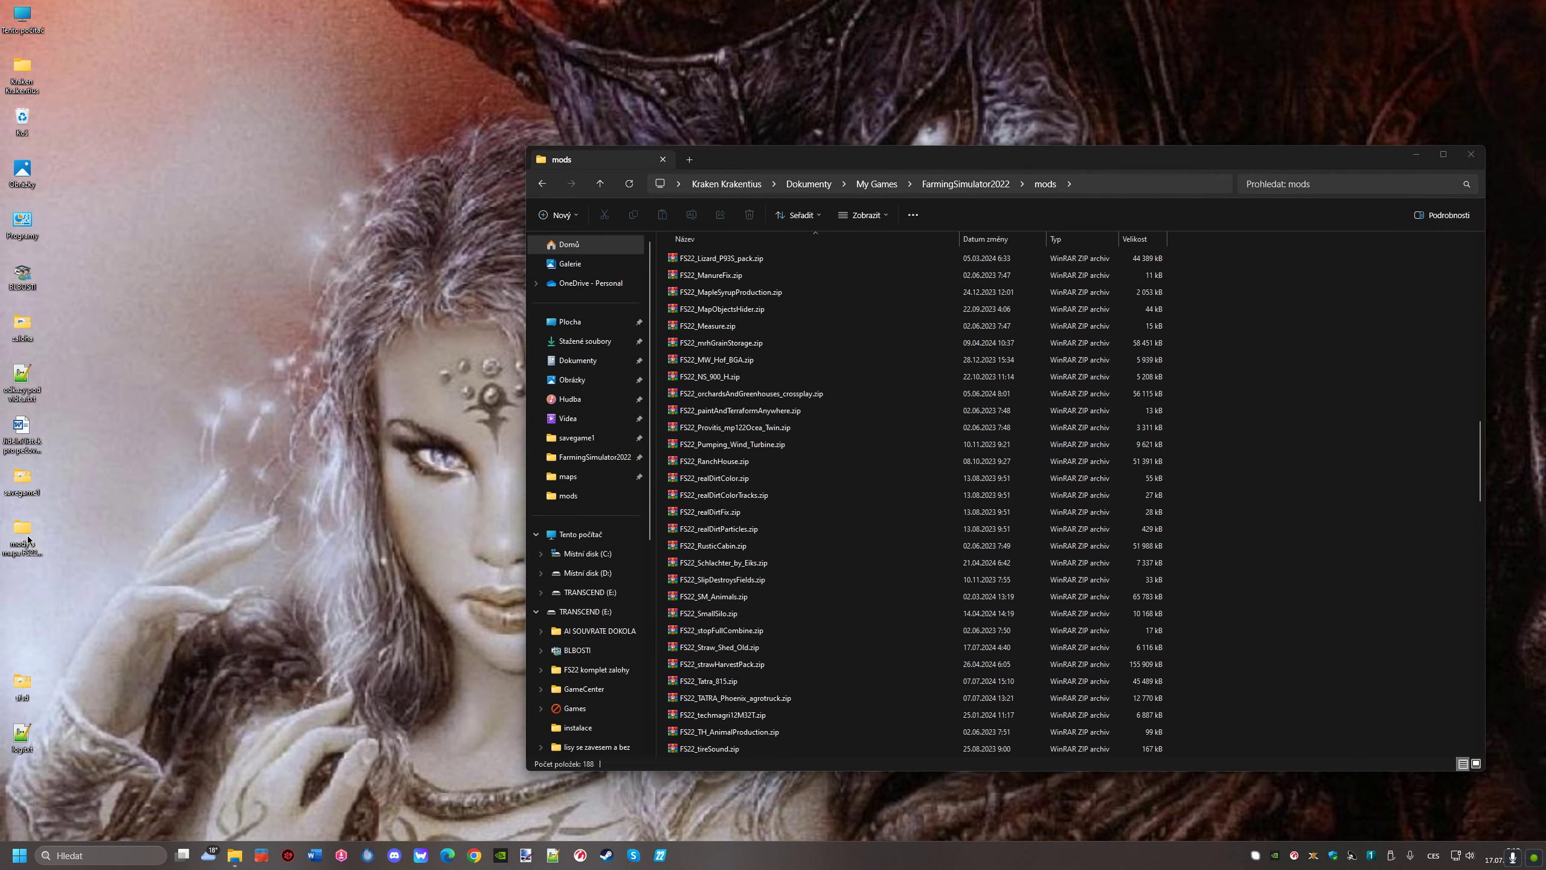
Check what the sfsd folder contains, then delete it together with log.txt from the desktop
double_click(23, 683)
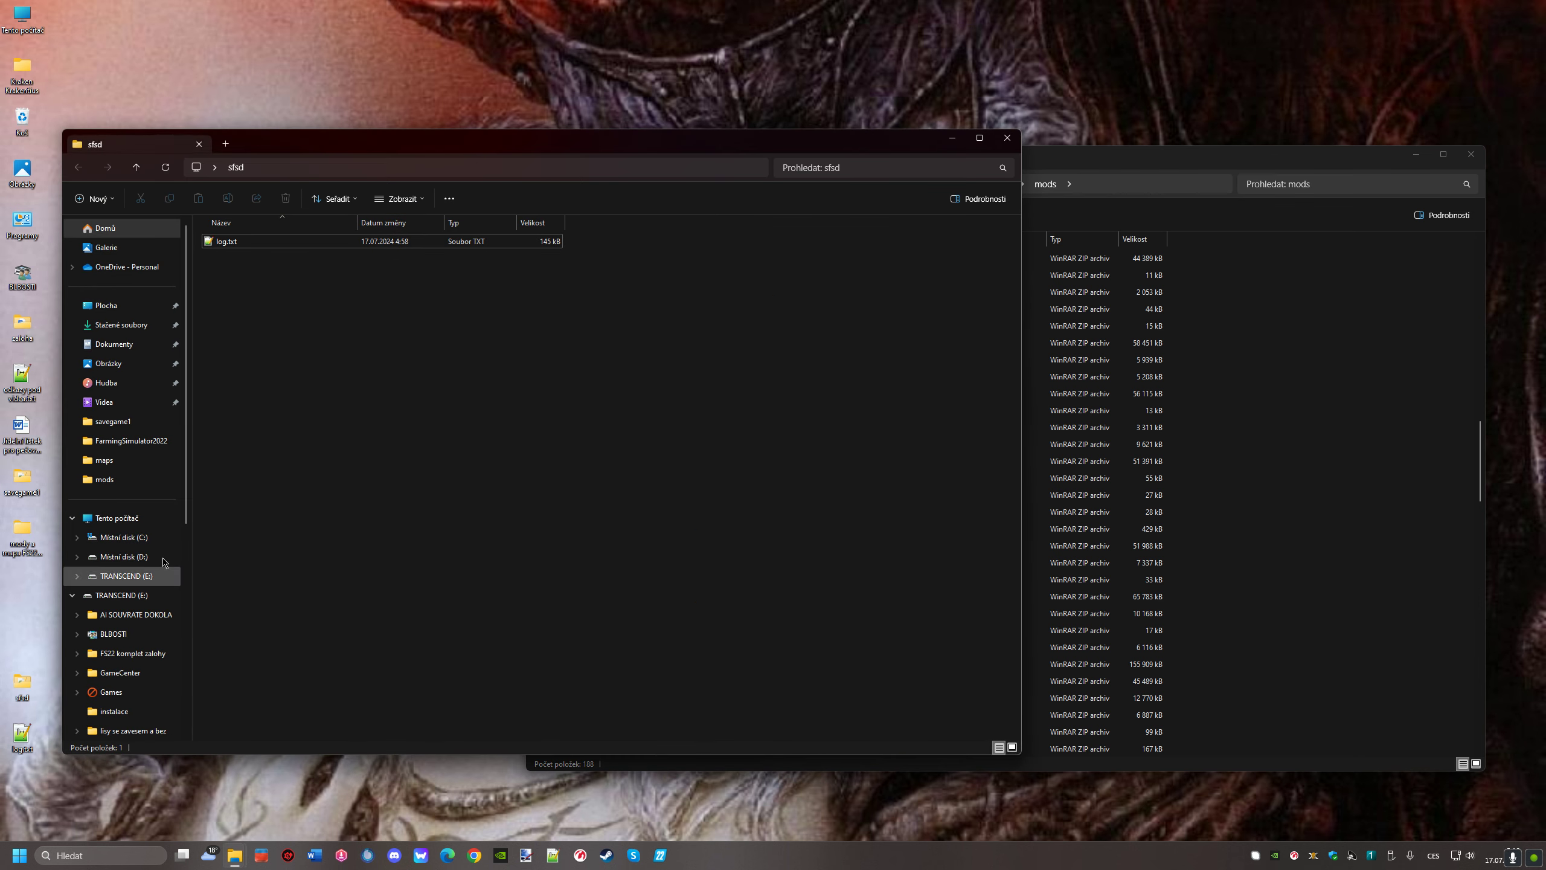
left_click(1003, 142)
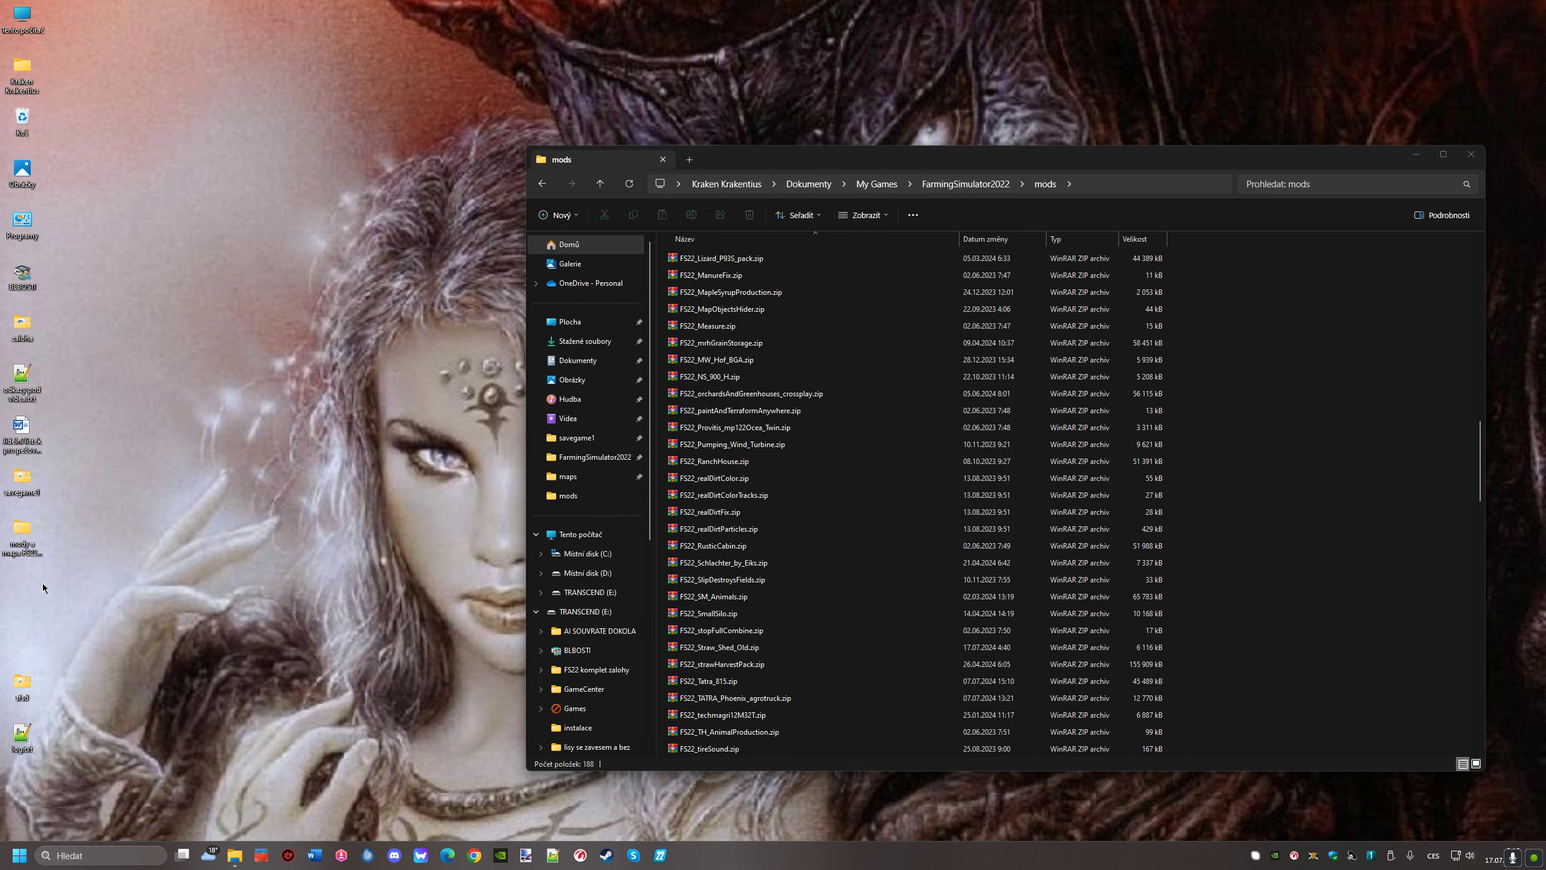
left_click_drag(55, 688, 1, 756)
key("Delete")
key("Return")
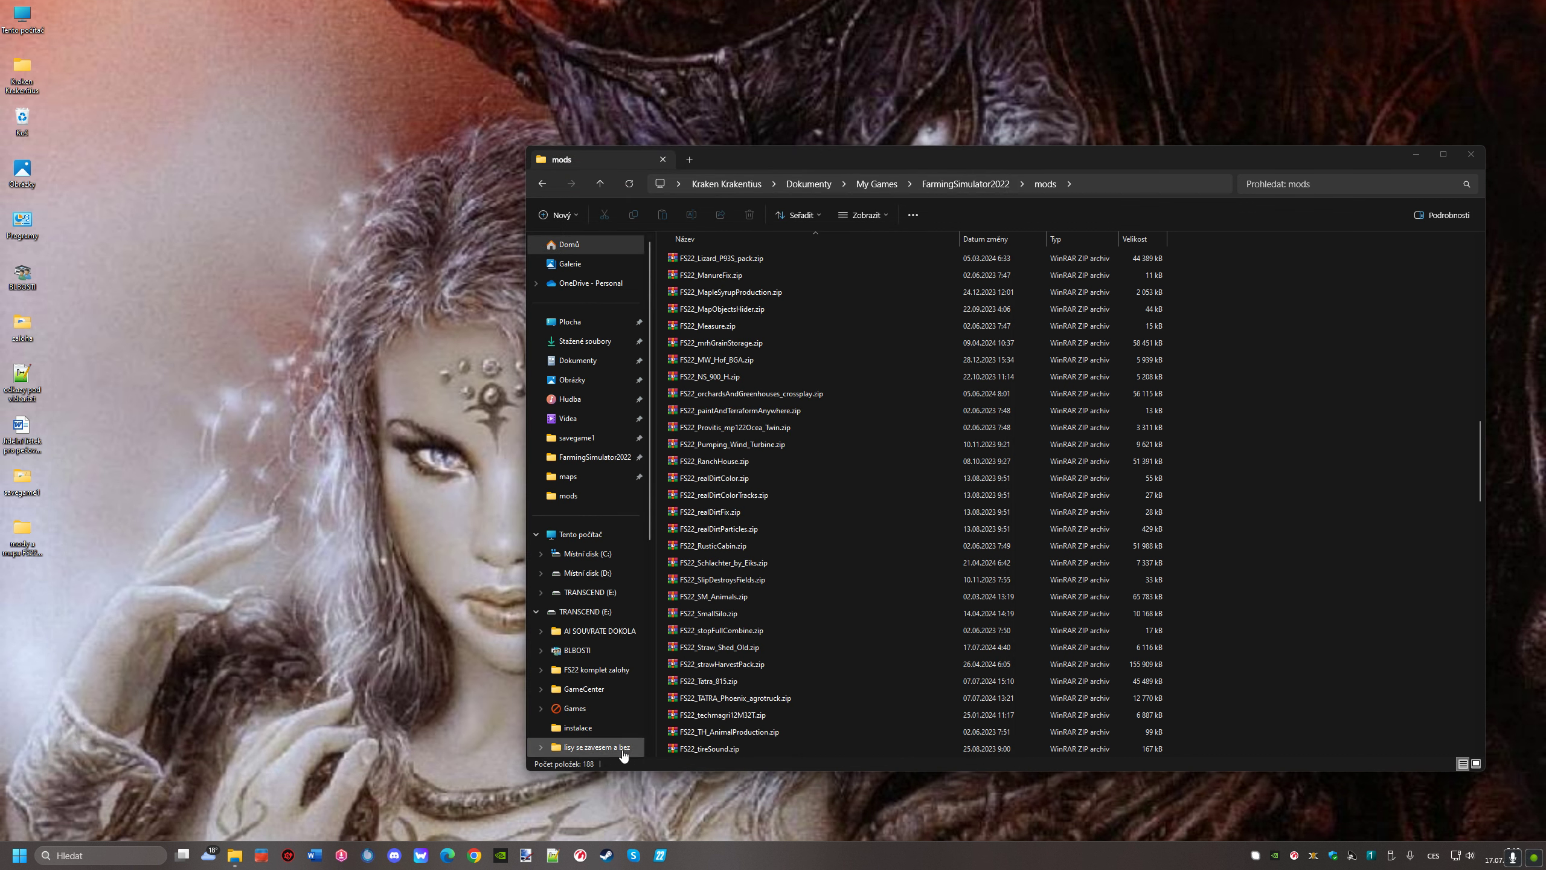
Launch Farming Simulator 22 and set up a new game on The Old Stream Farm Expansion map
left_click(662, 856)
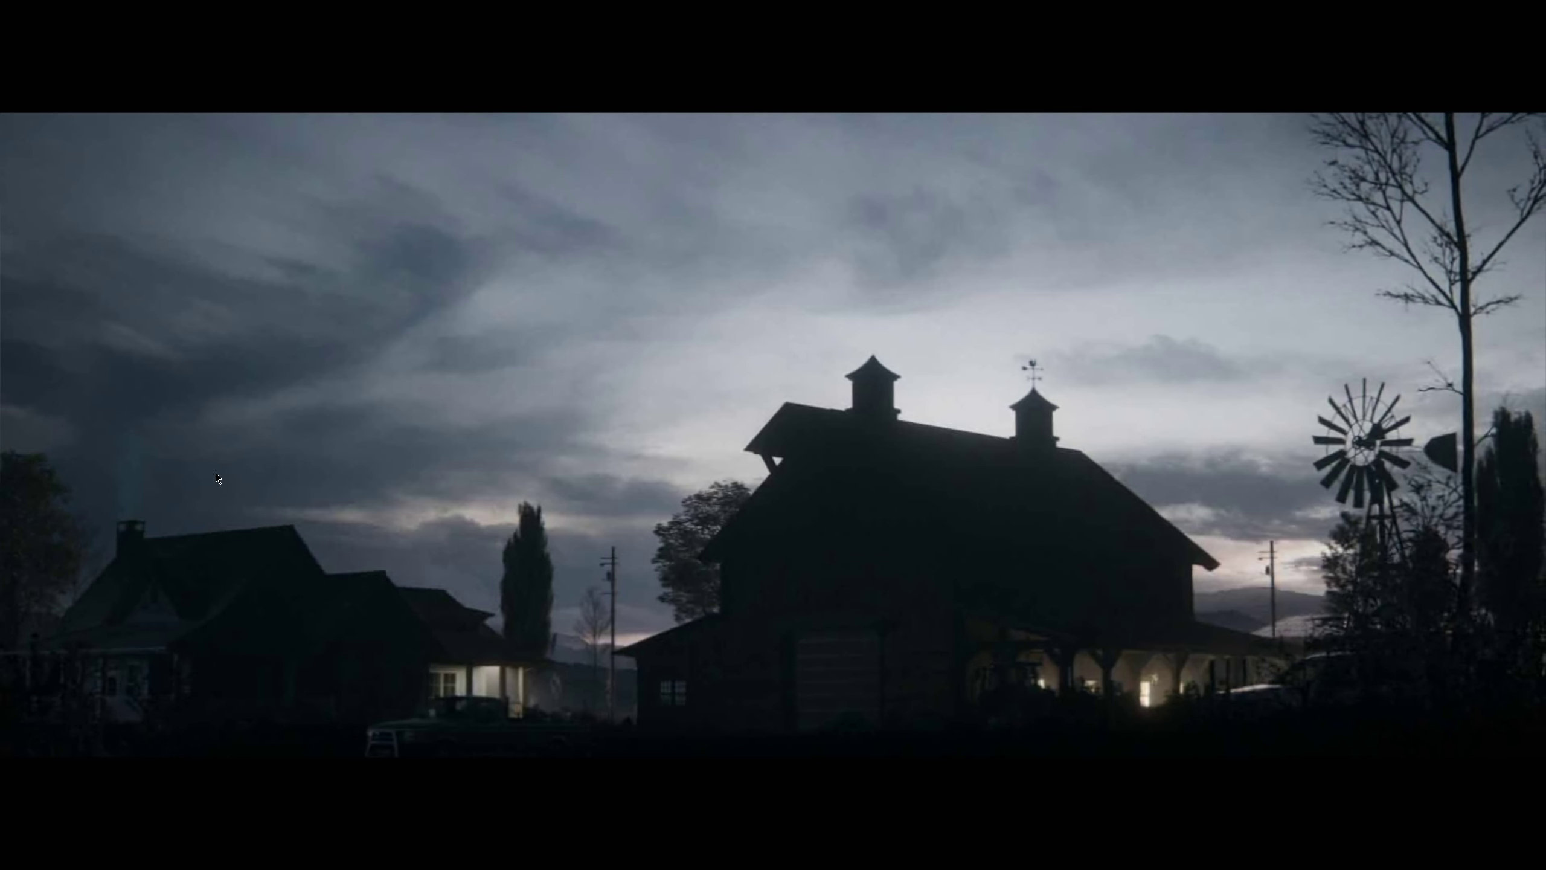
left_click(129, 500)
left_click(104, 515)
left_click(416, 548)
left_click(740, 563)
key("Left")
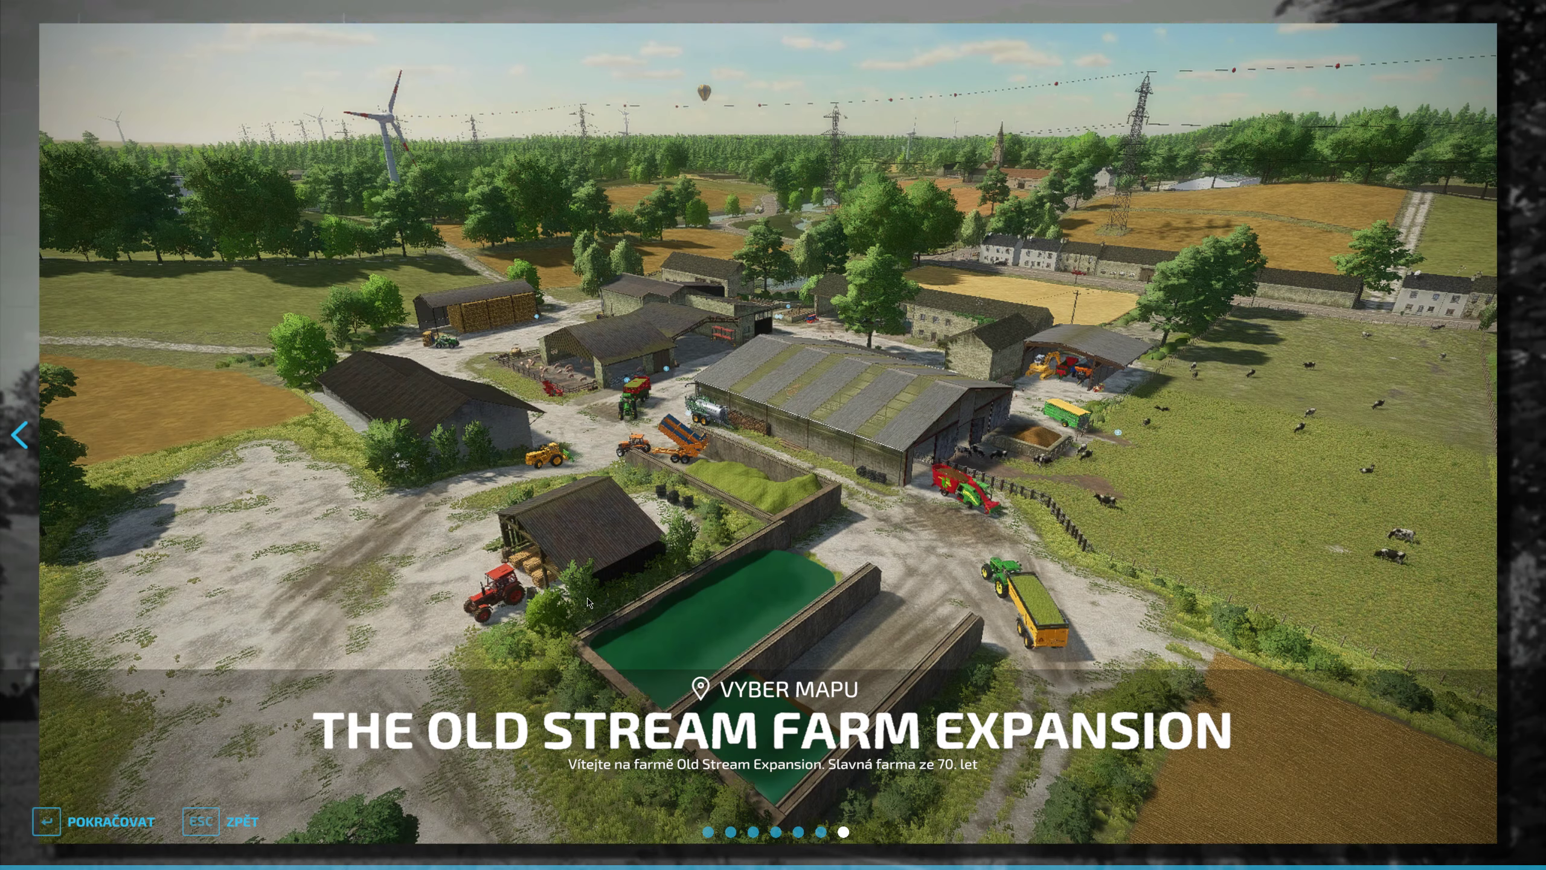
left_click(110, 820)
With the console log shown, deselect the AI Vehicle Extension mod and enter the game with the preset character
key("grave")
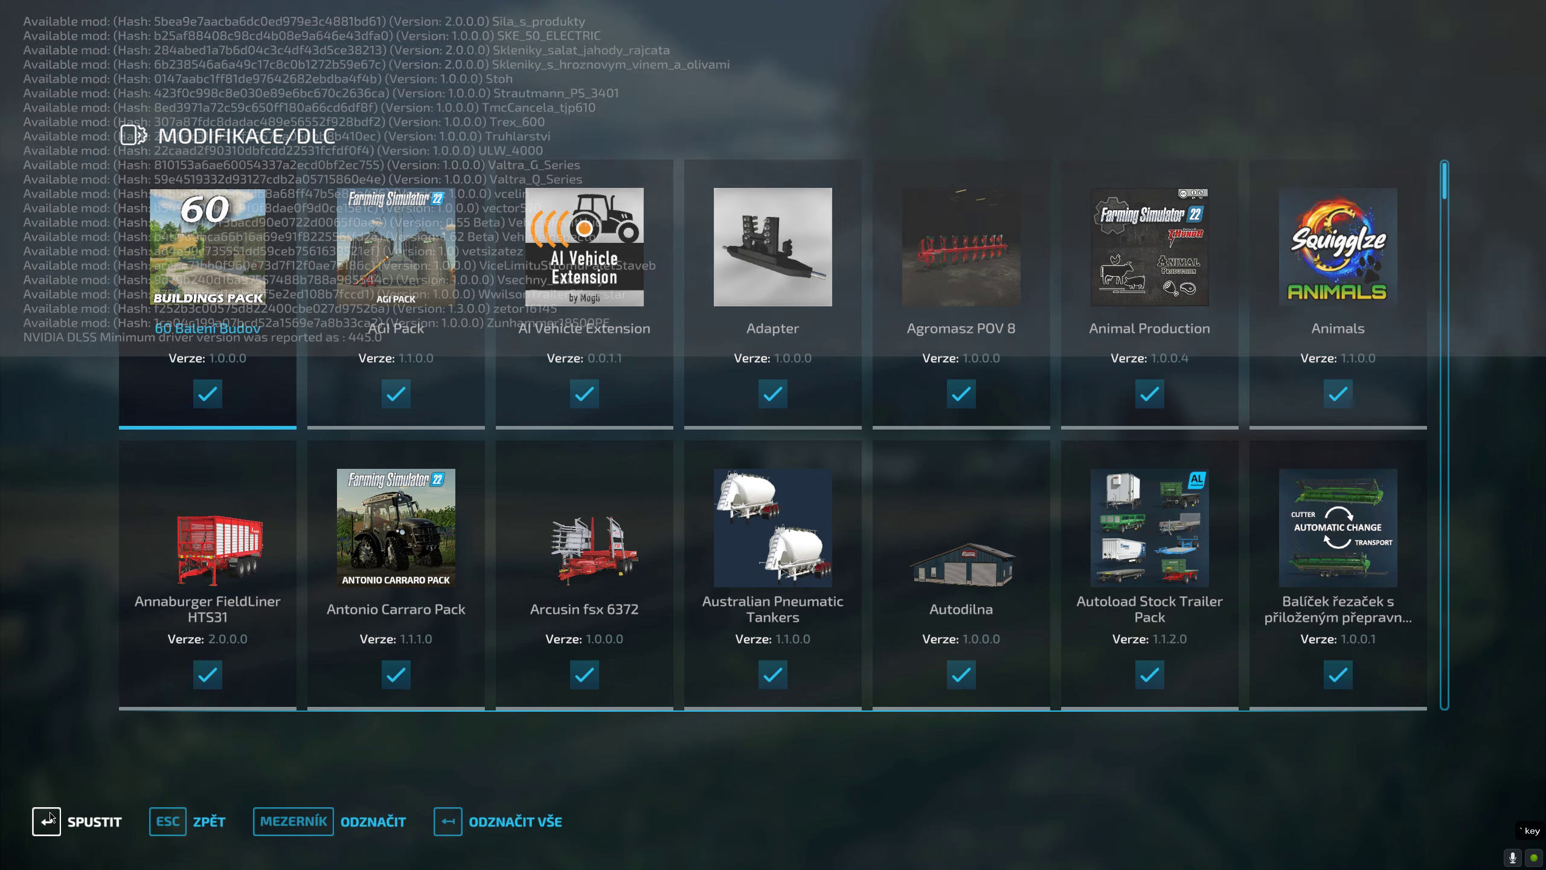
left_click(586, 395)
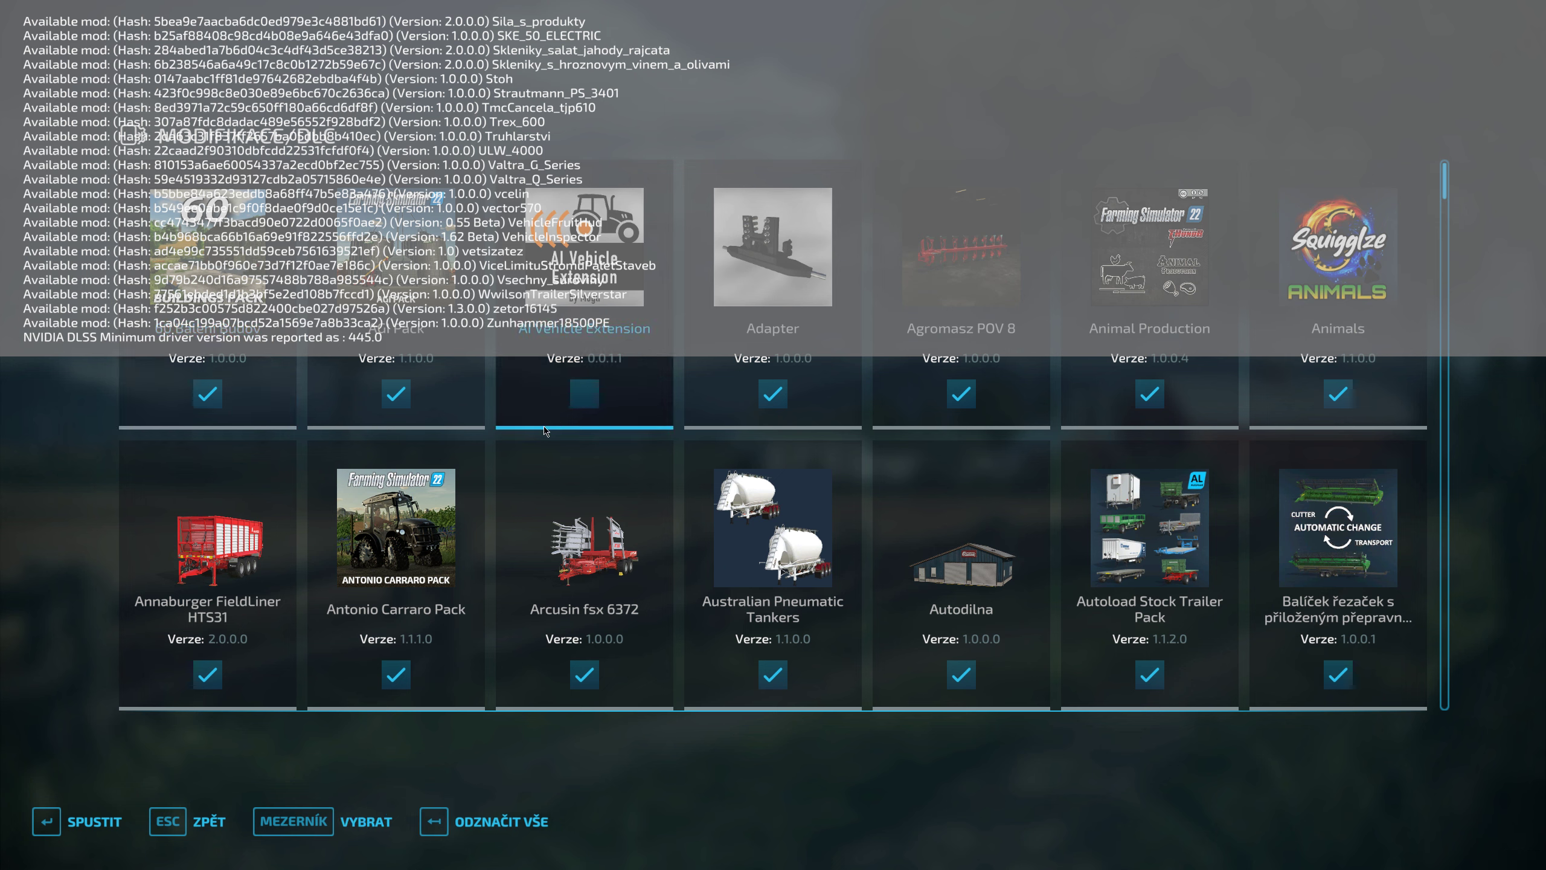
left_click(48, 827)
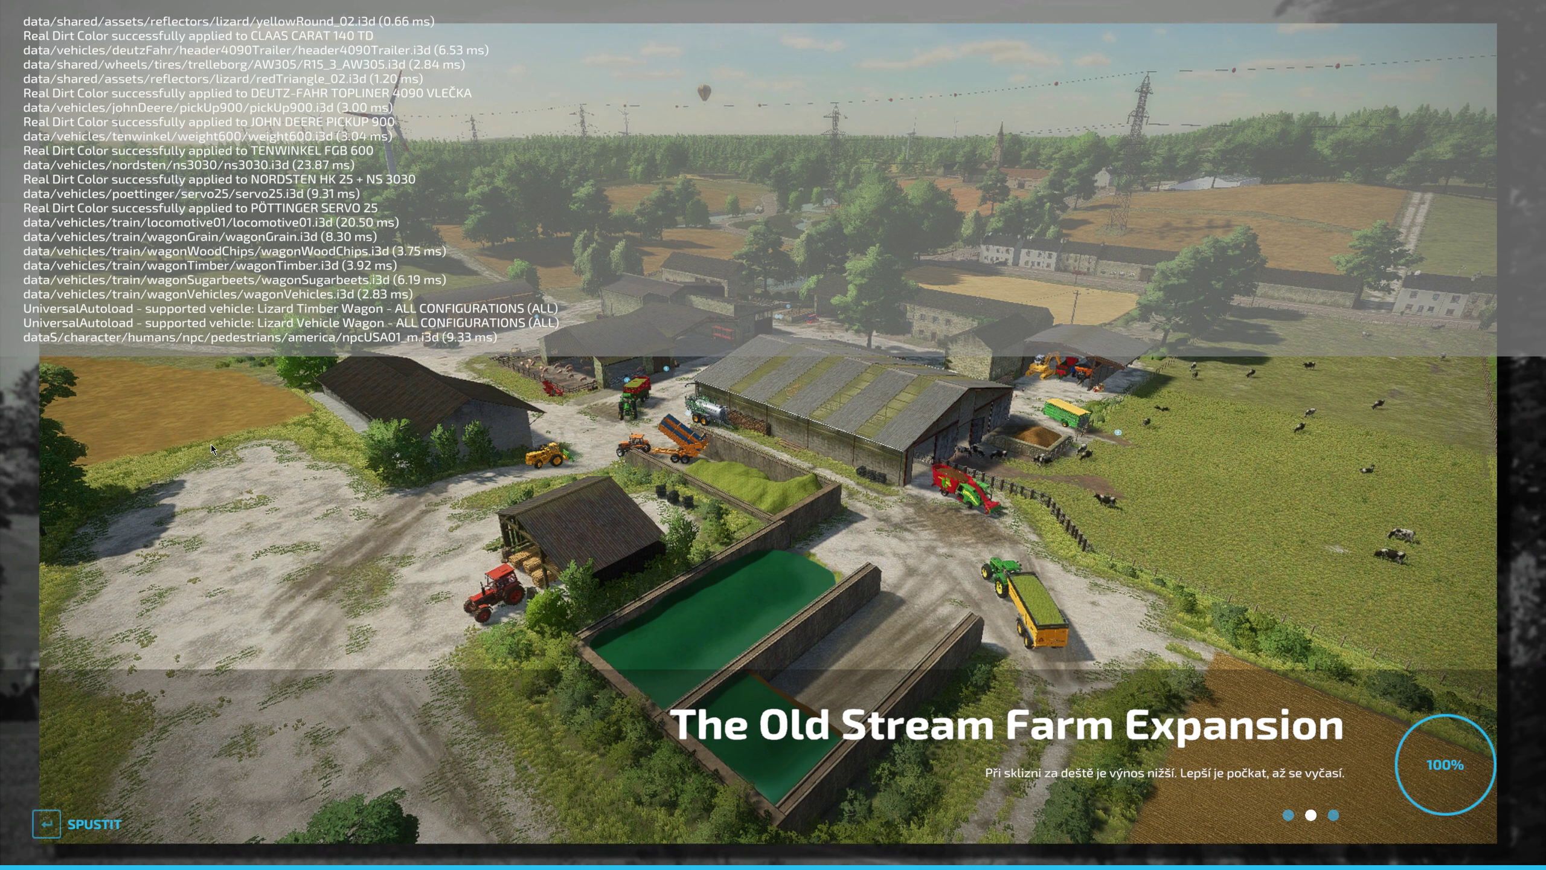
key("Return")
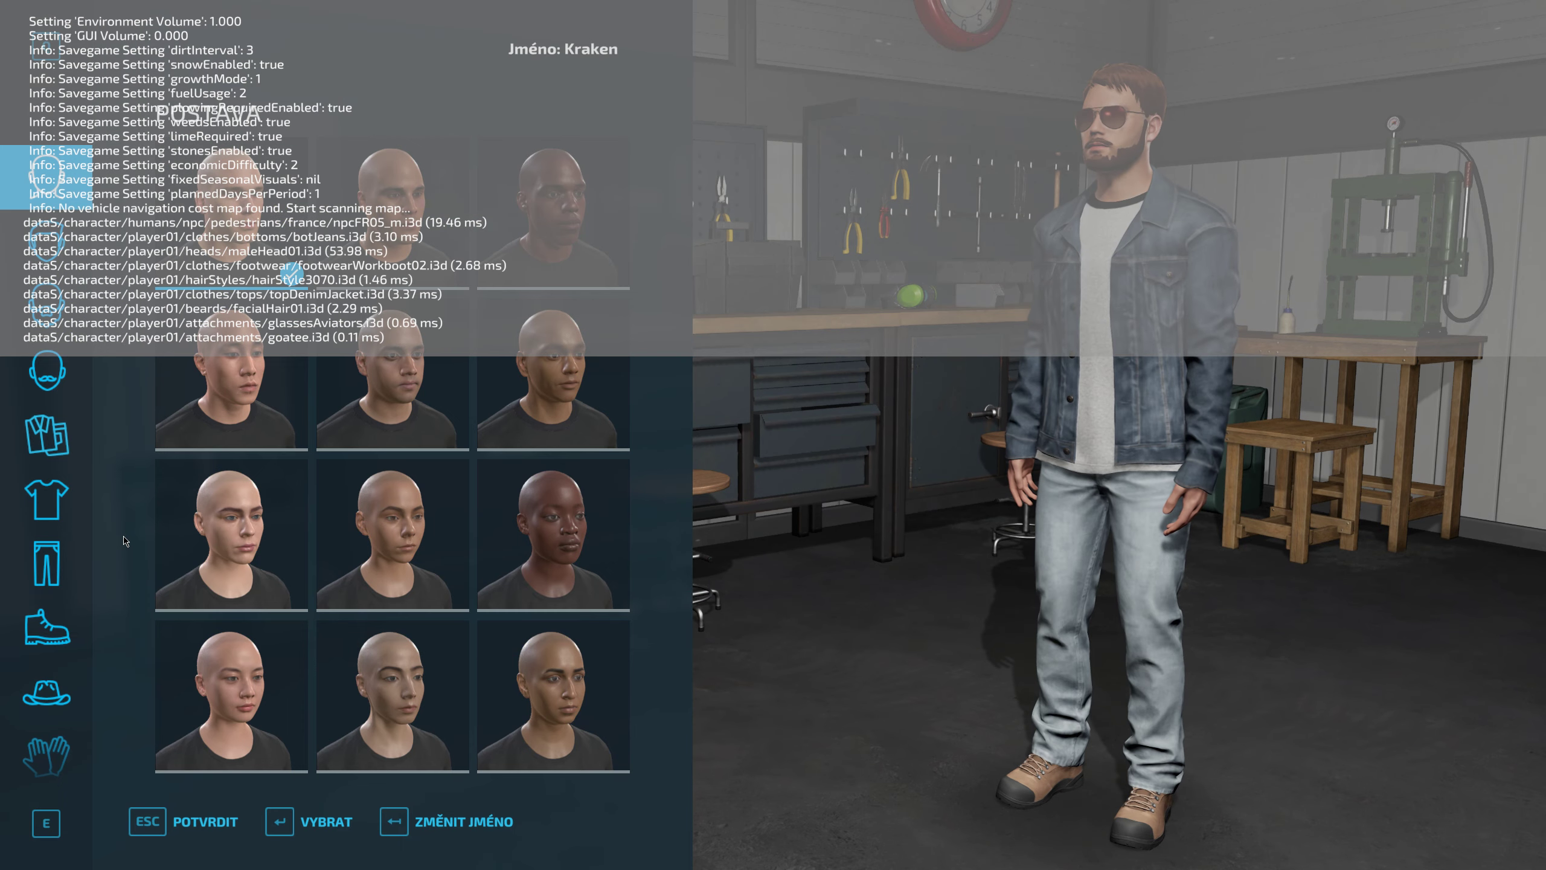
key("Escape")
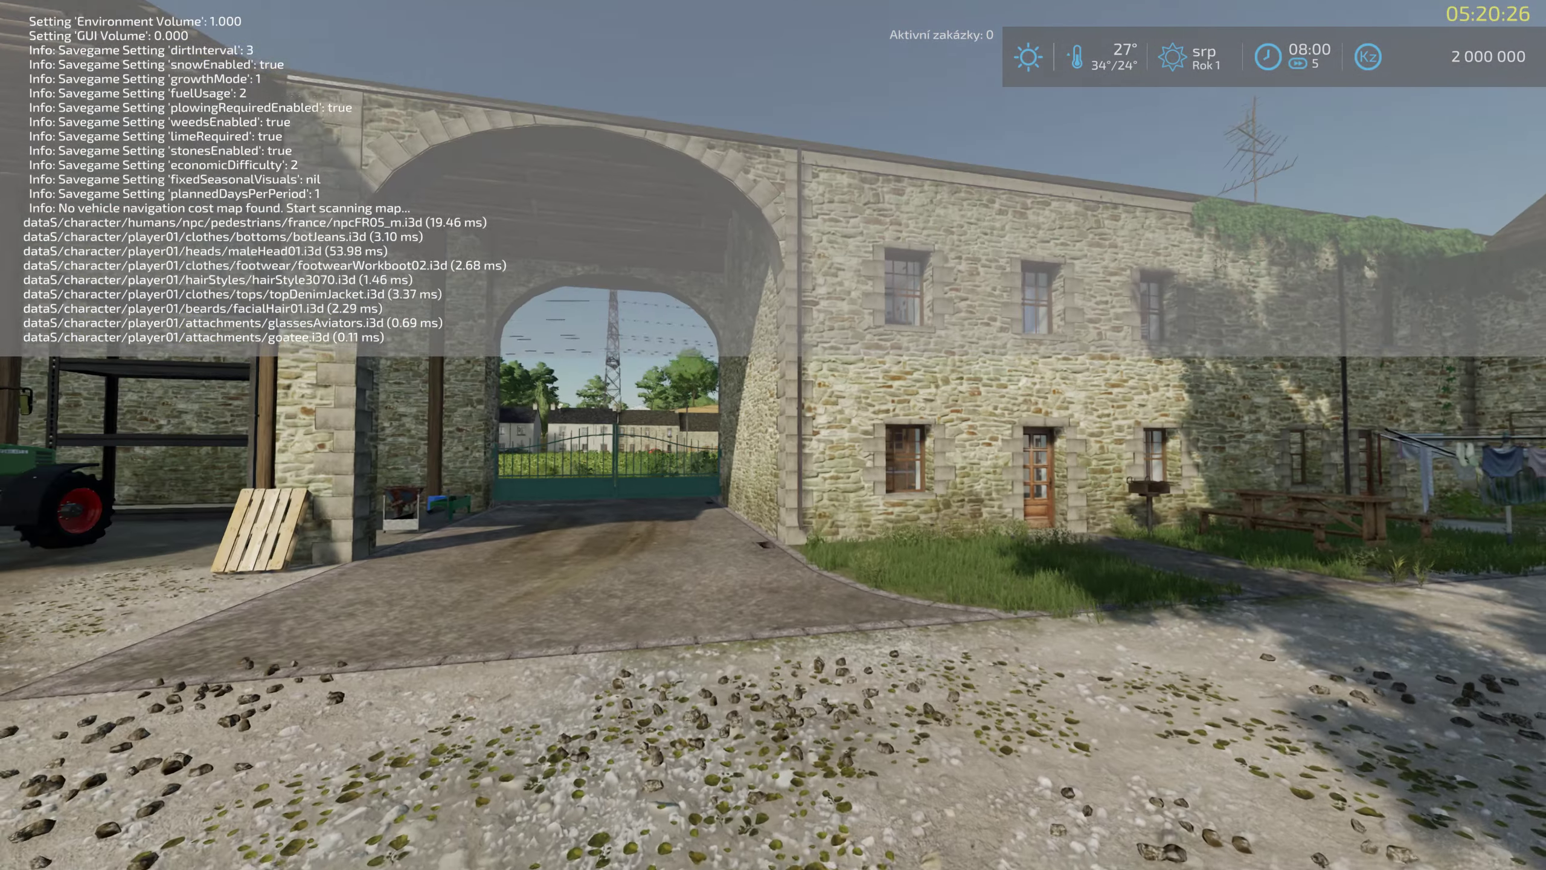
Switch to File Explorer and open log.txt from the FarmingSimulator2022 folder in a maximized Notepad++ window
key("alt+Tab")
key("super")
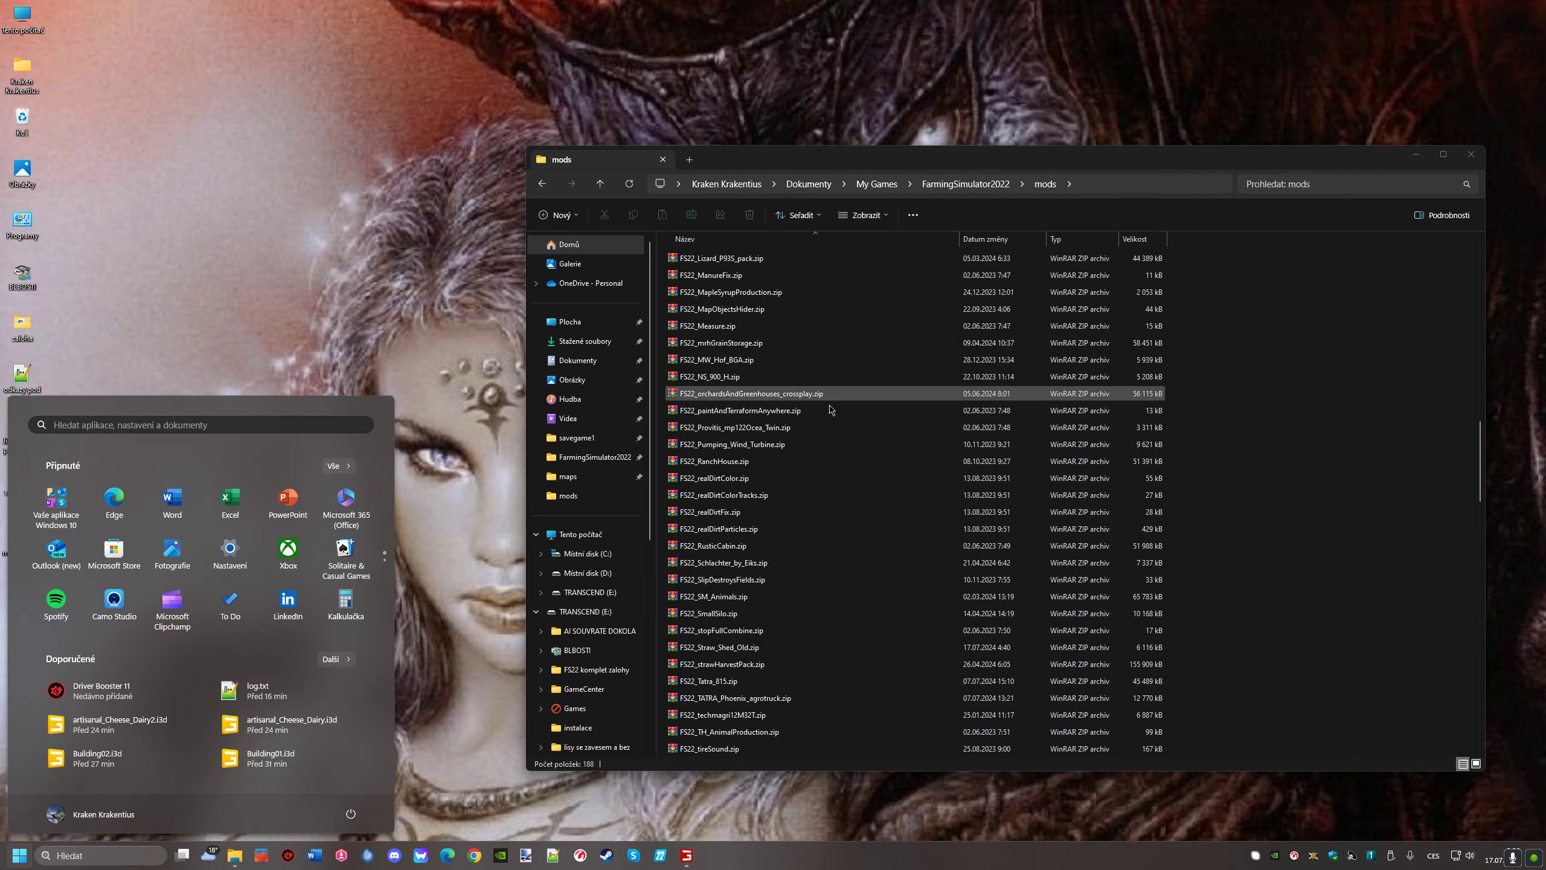
key("super")
key("alt+Up")
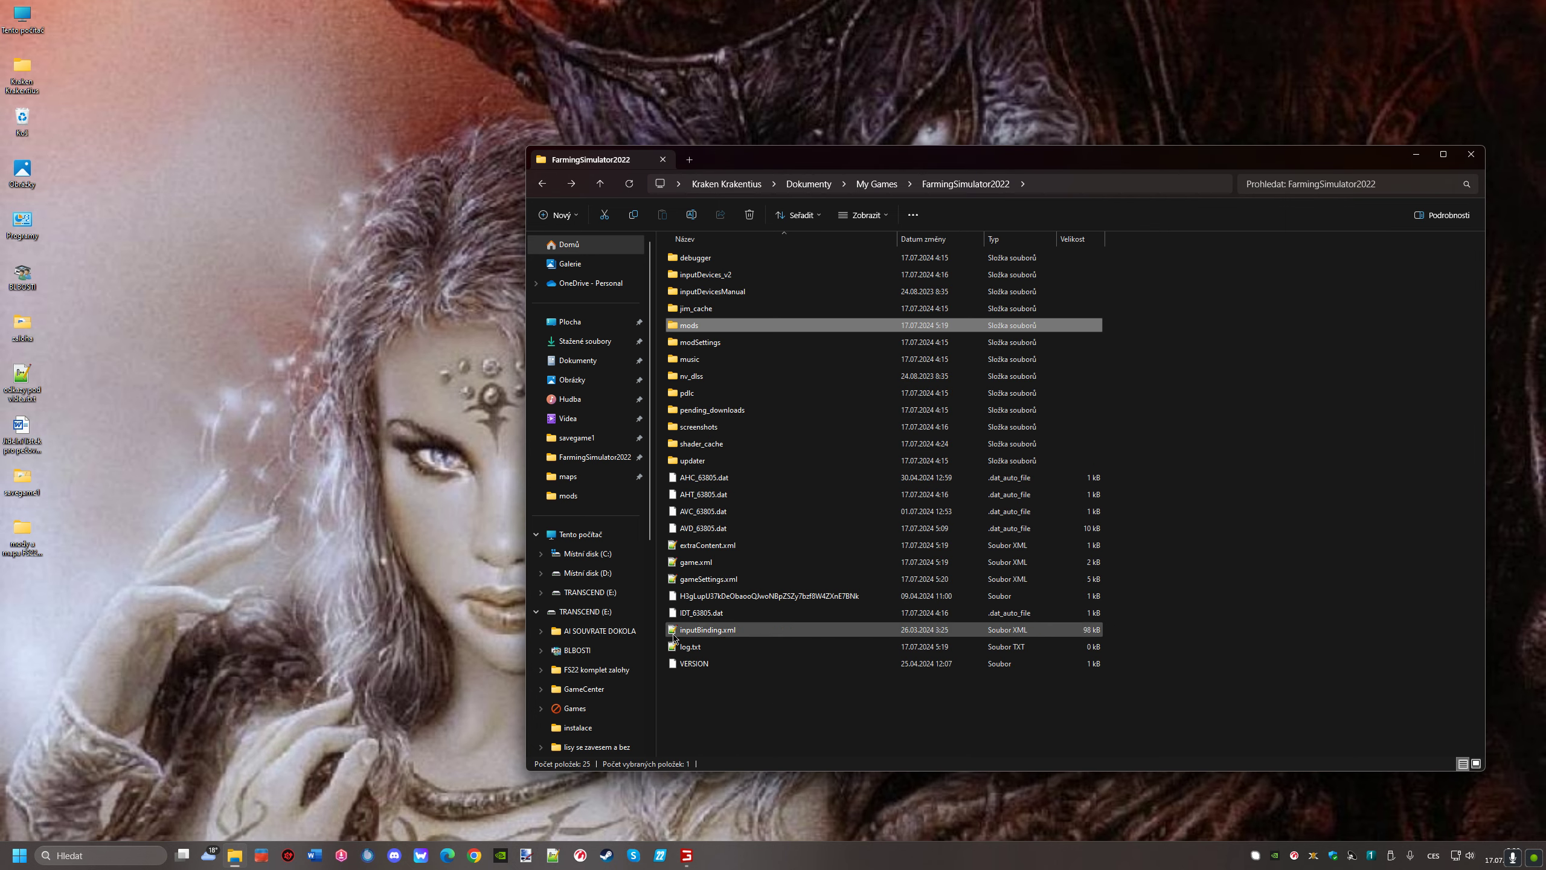
double_click(689, 646)
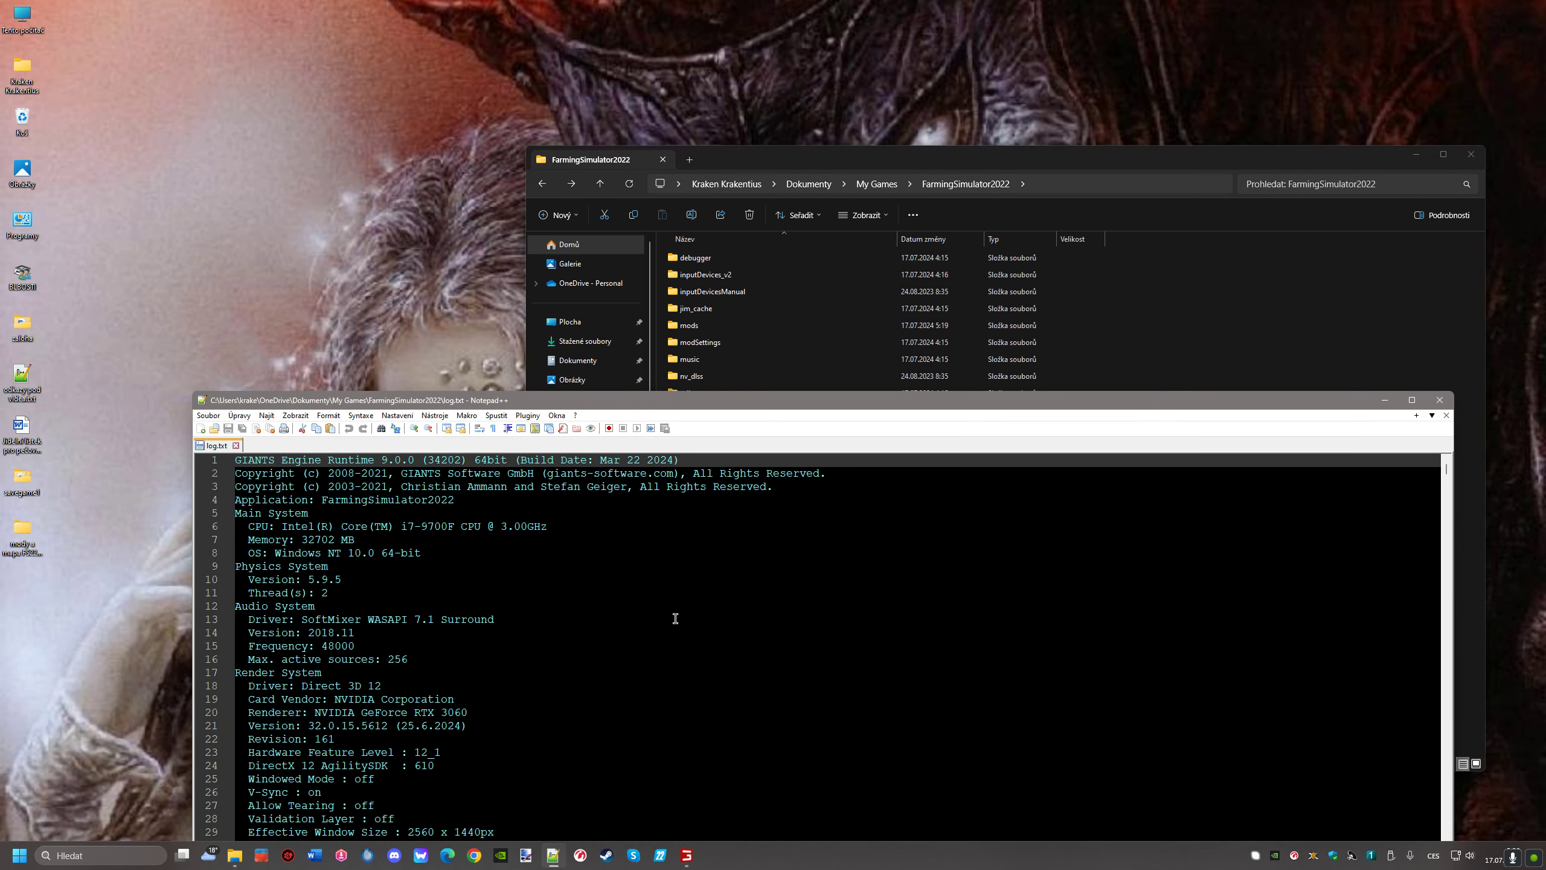
left_click_drag(773, 400, 729, 220)
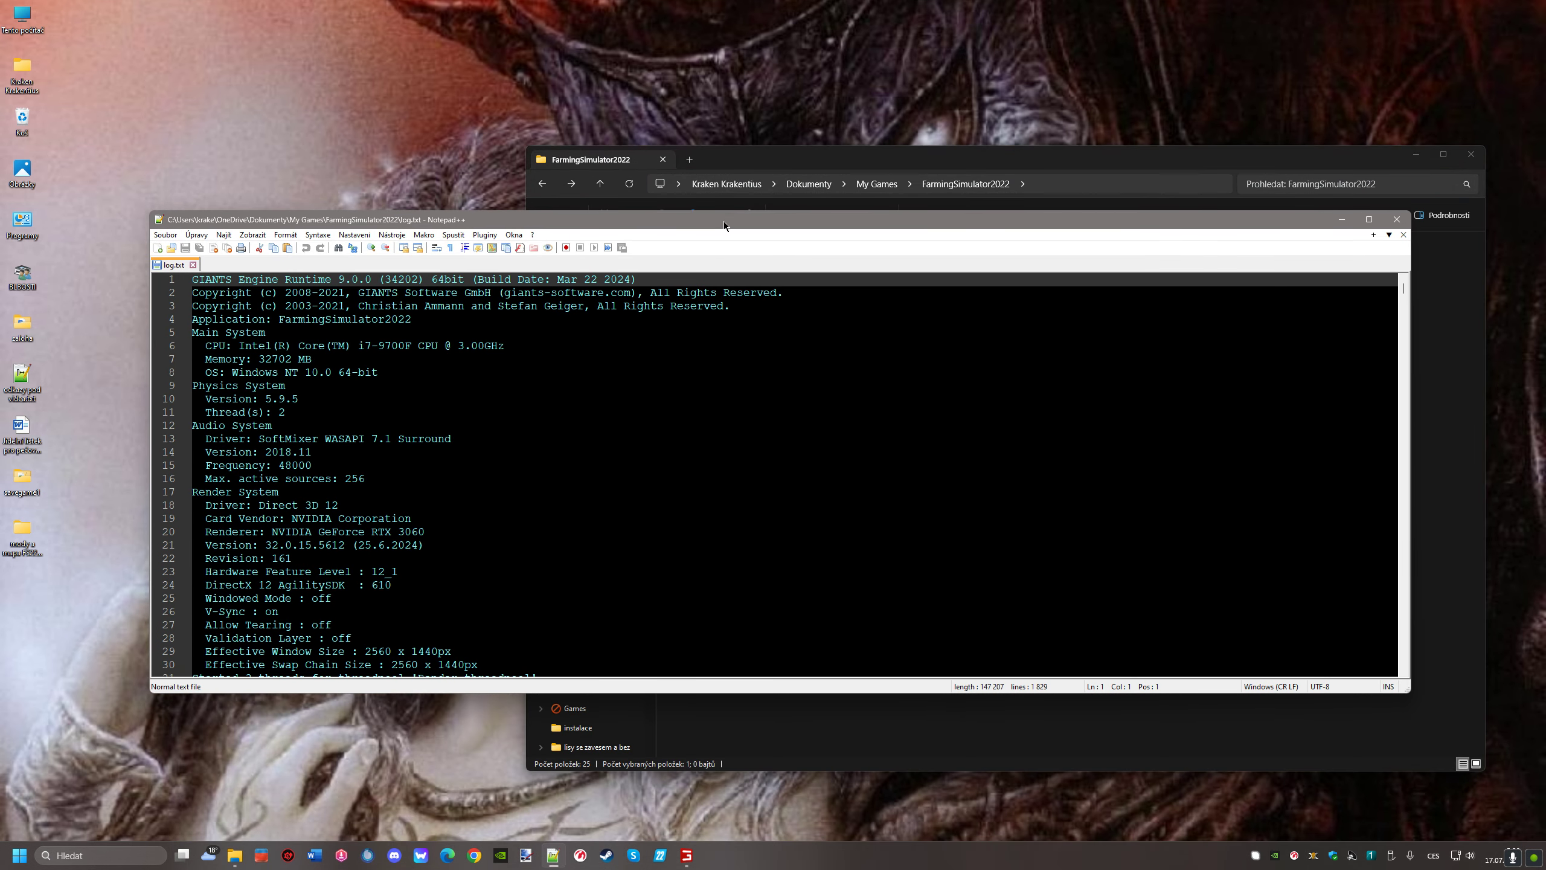
double_click(723, 220)
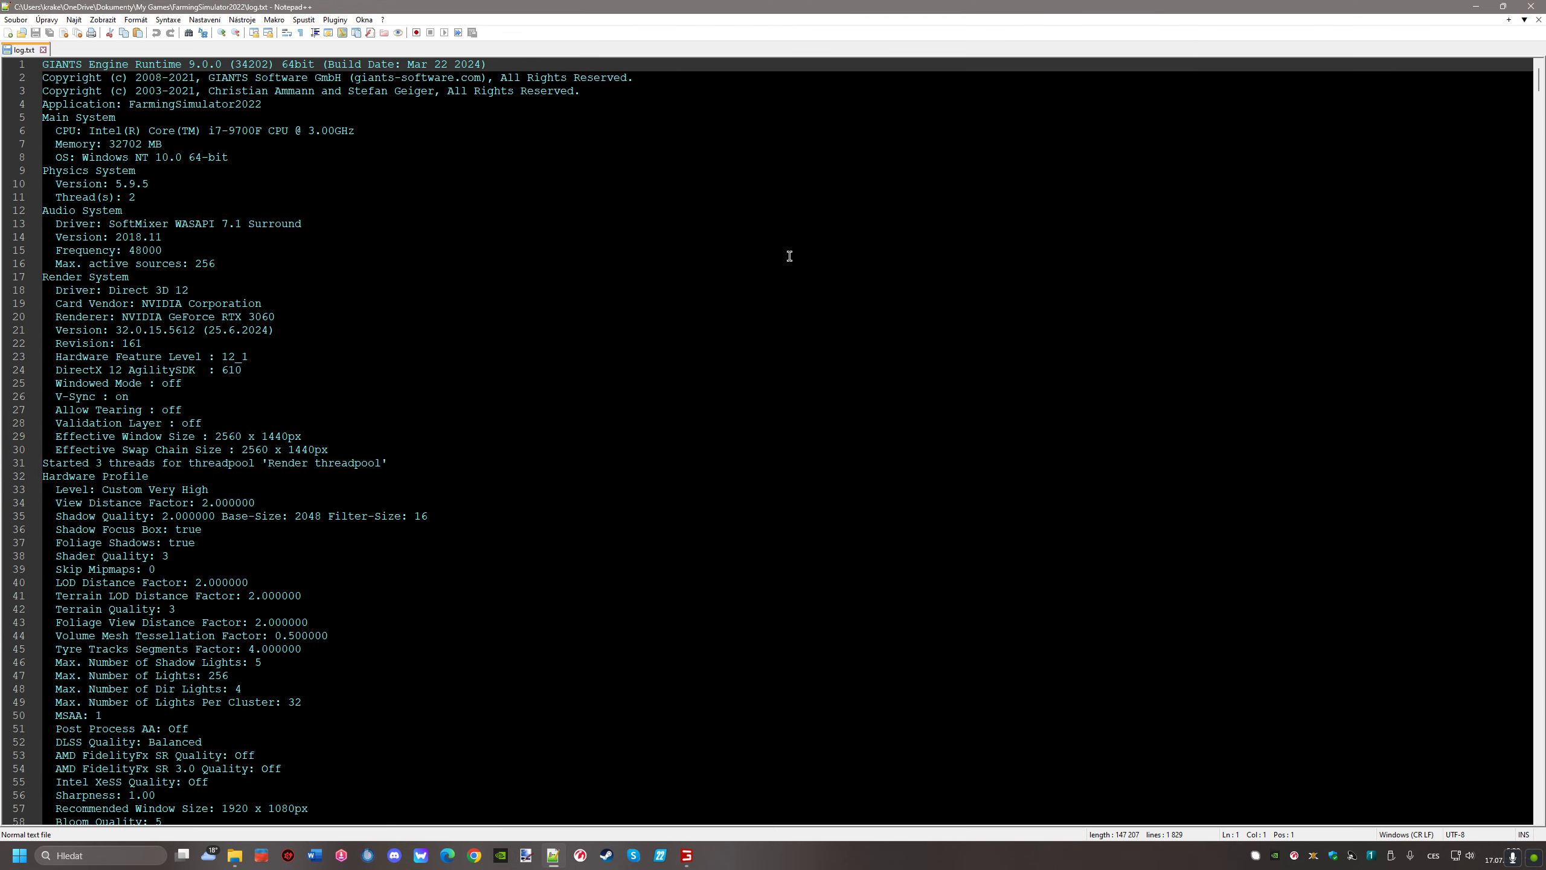
Count the occurrences of "error" and "warning" in log.txt
key("ctrl+f")
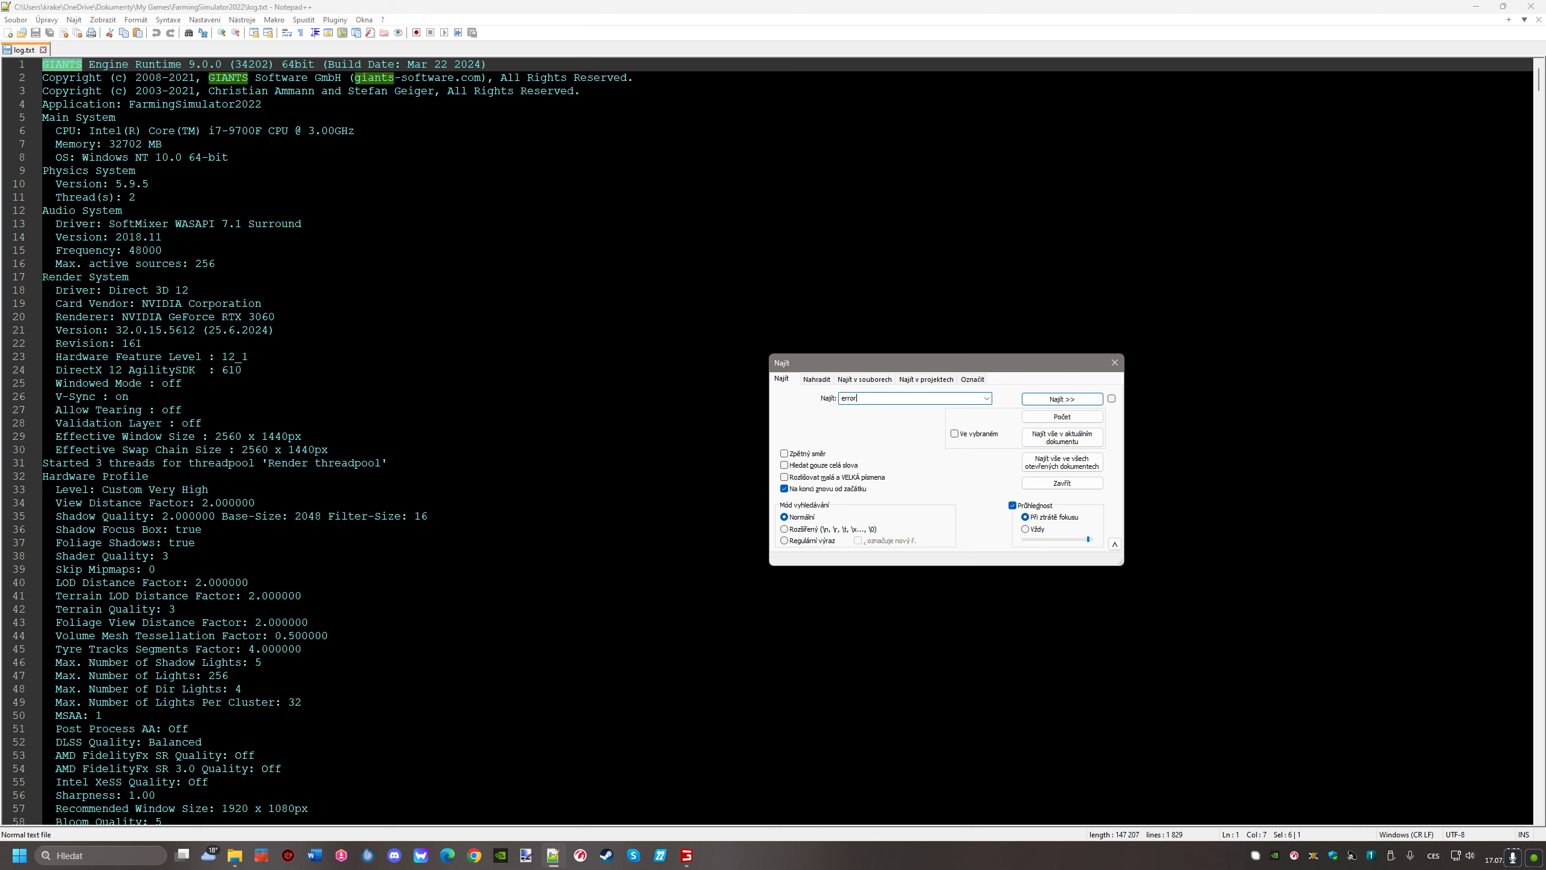
left_click(1062, 416)
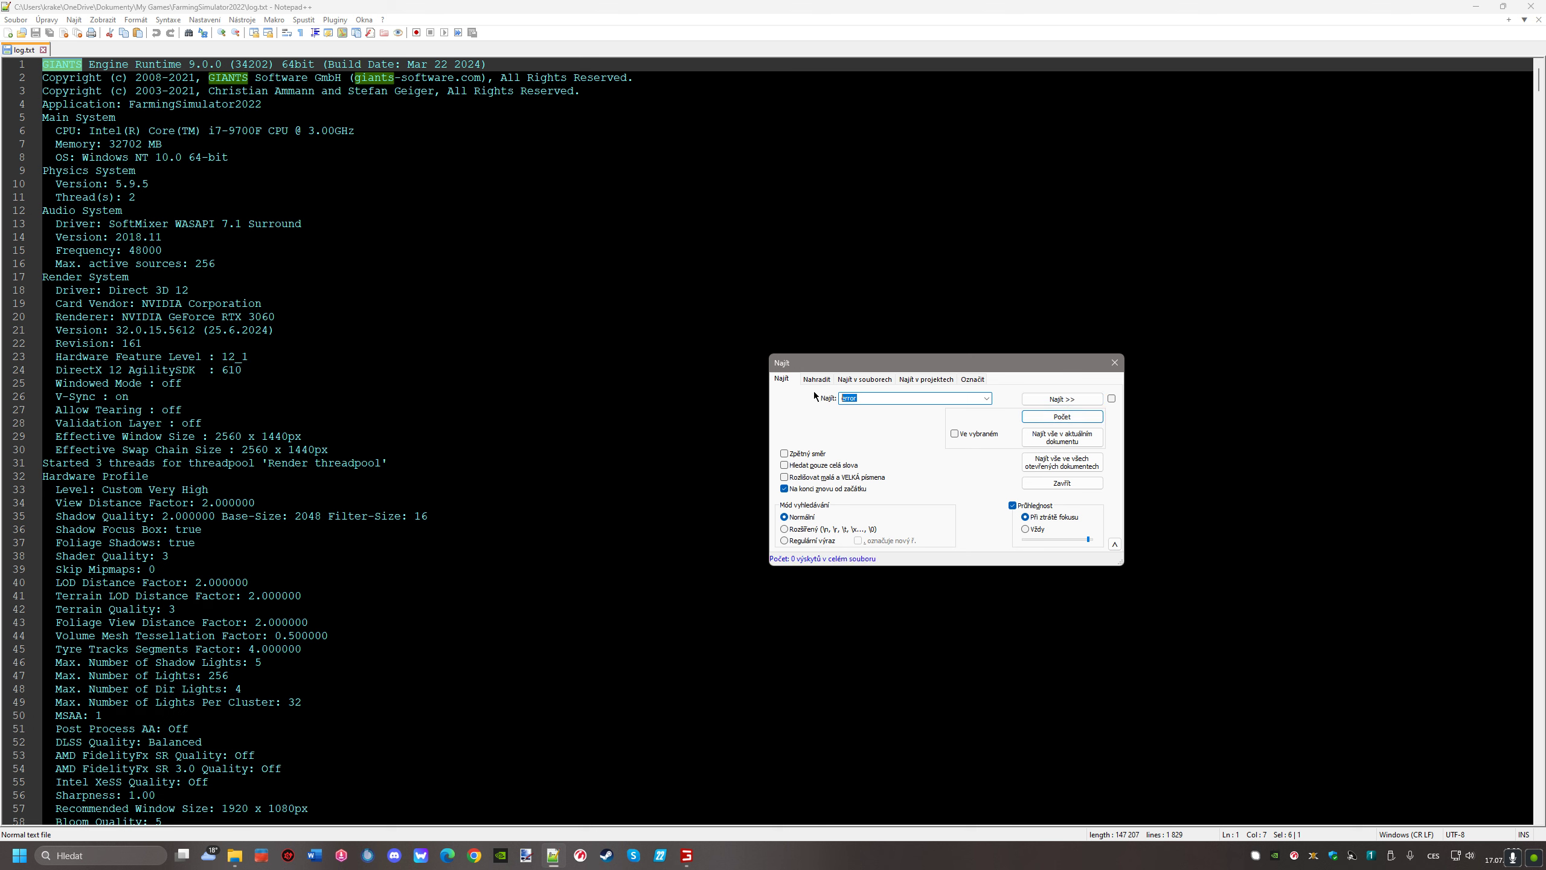
type("warning")
left_click(1042, 420)
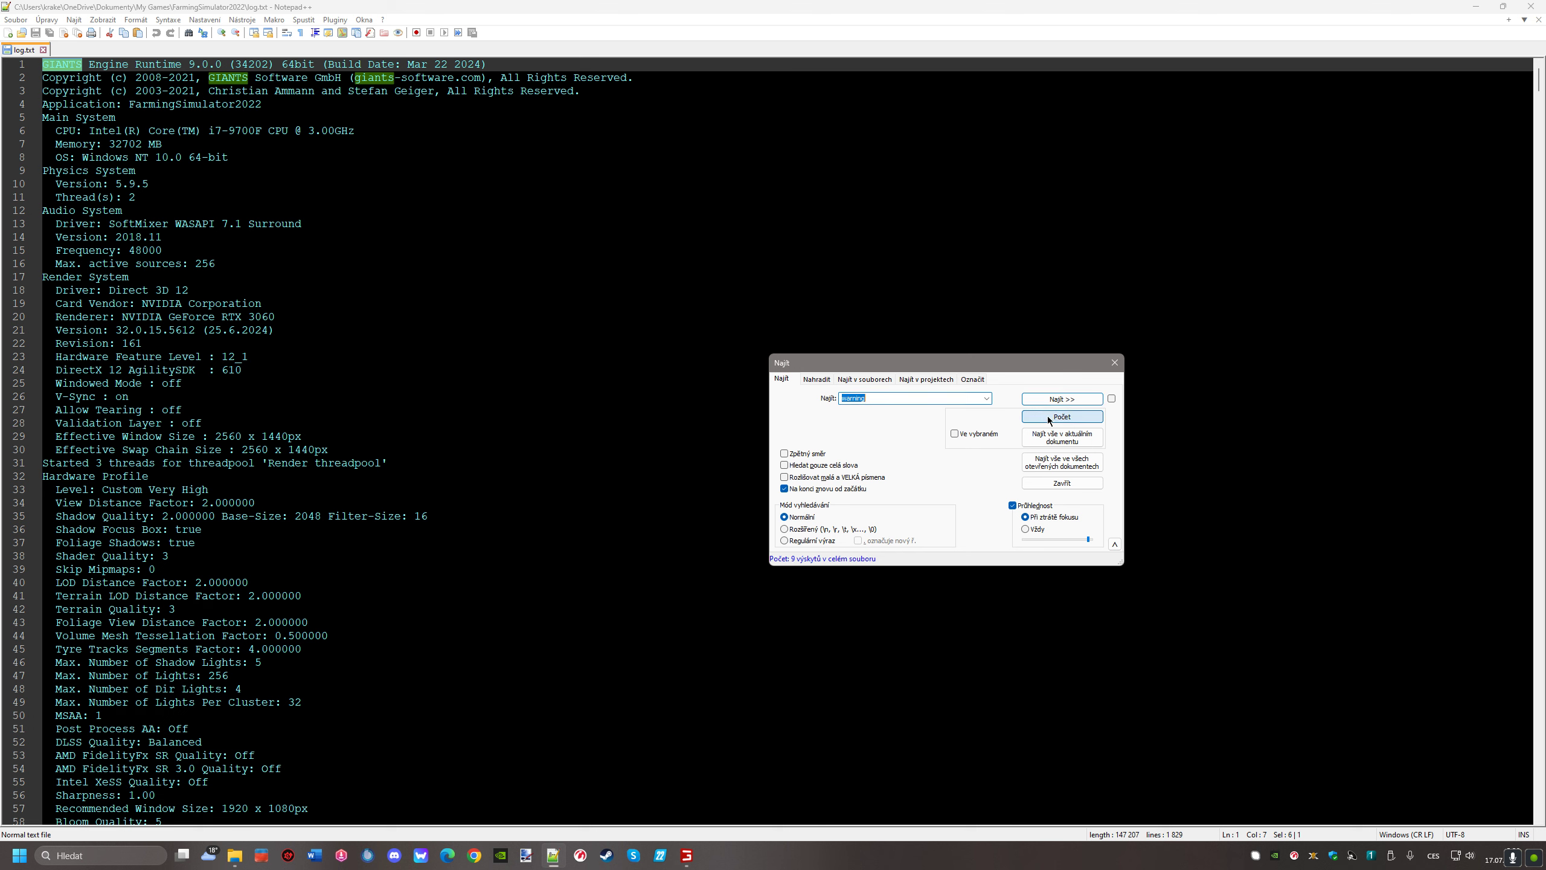
Mark all occurrences of "warning" in log.txt and return to the regular text search
left_click(969, 380)
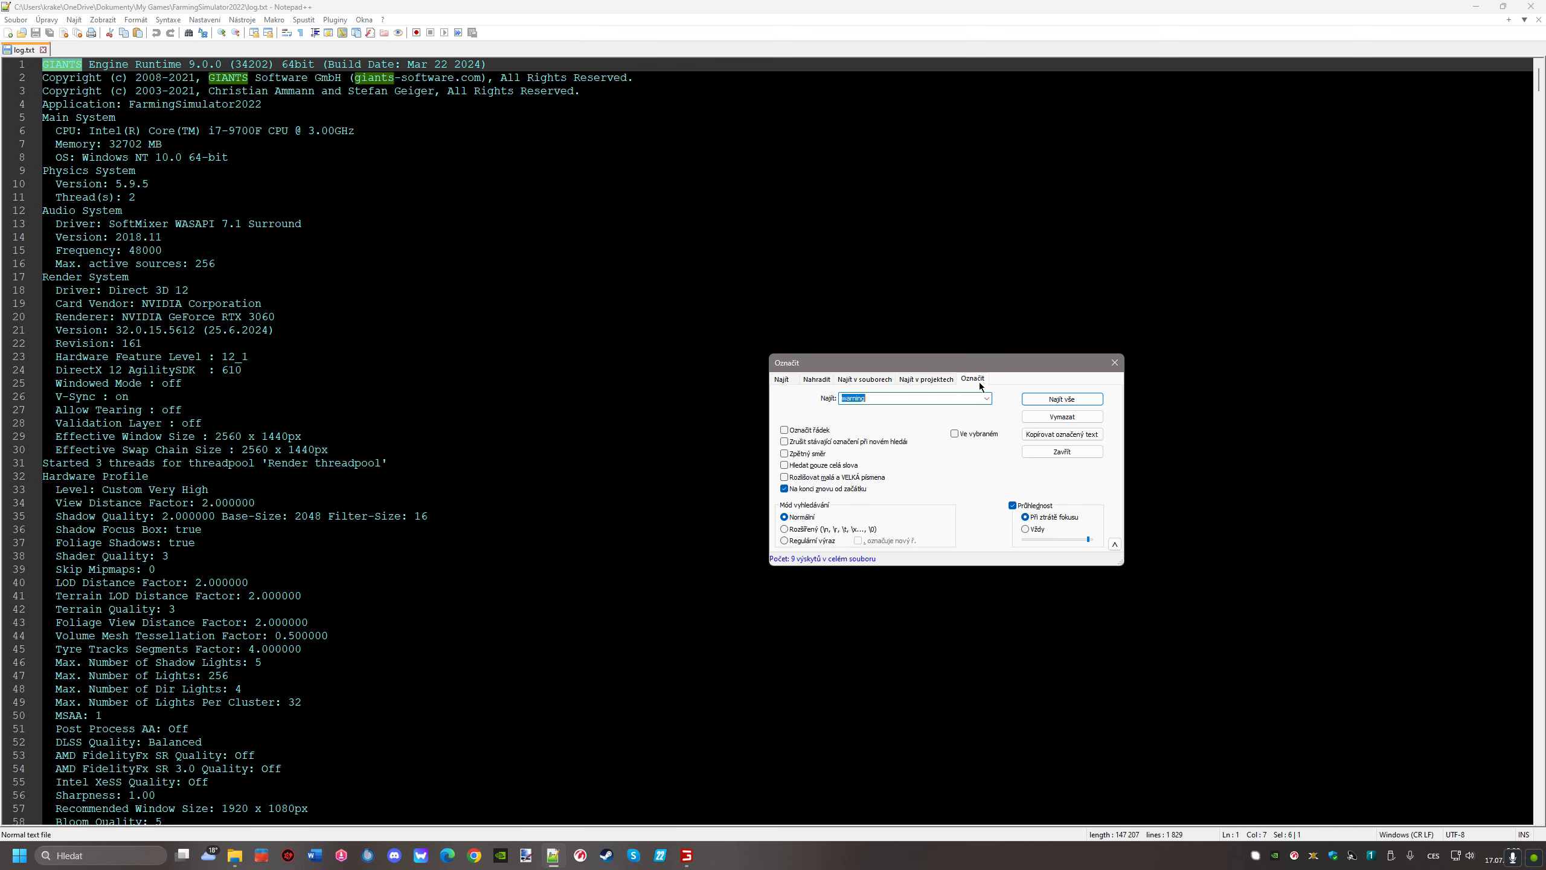
left_click(1042, 399)
key("ctrl+Tab")
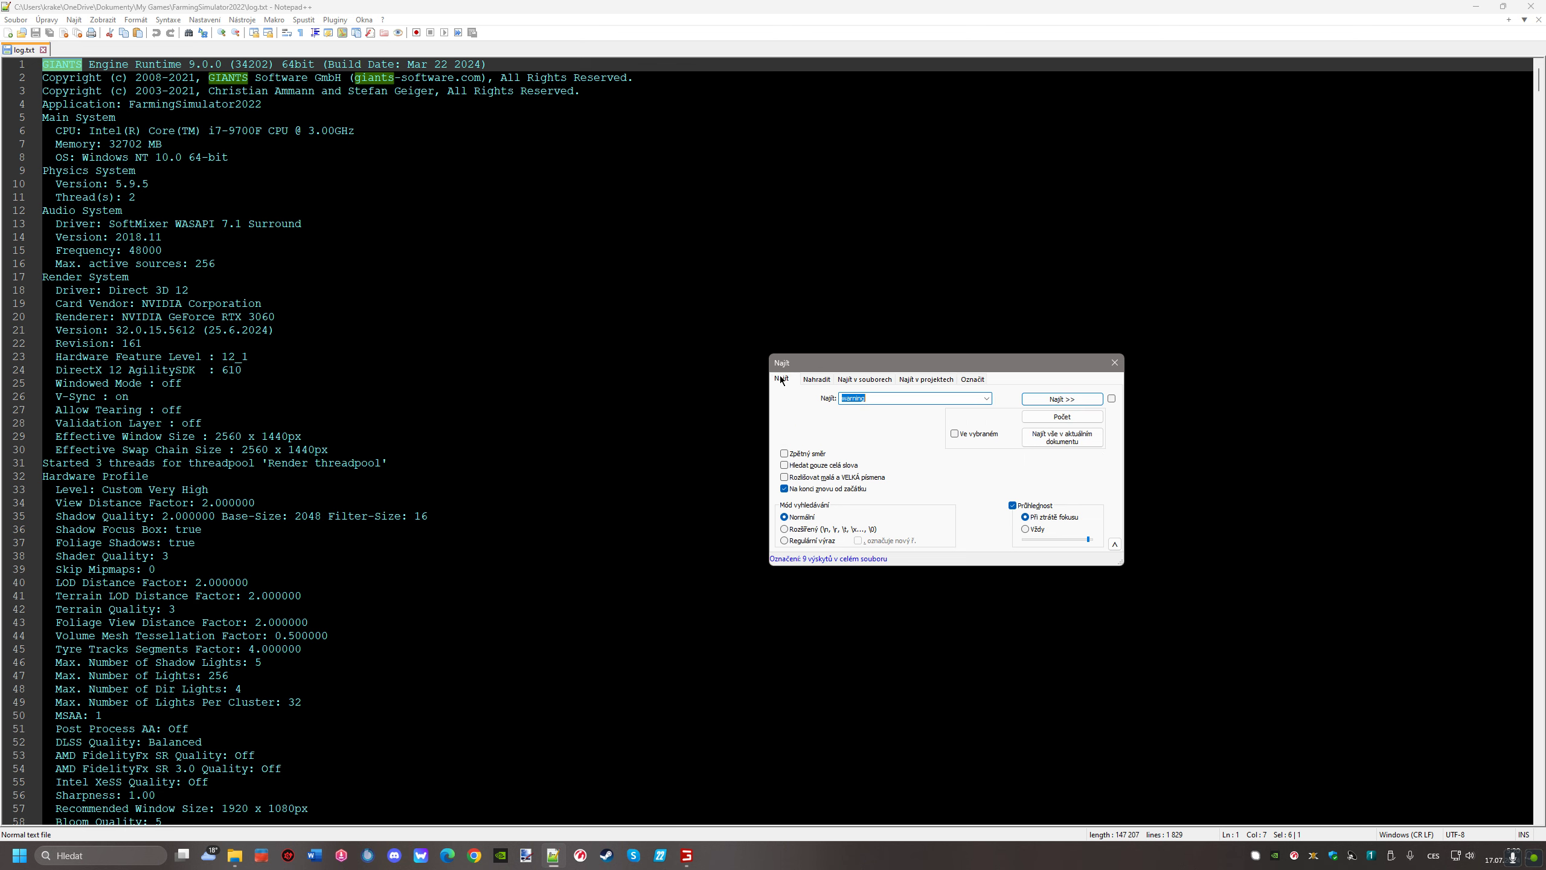
Step through the "warning" matches to the 'lightTrigger' one, close the search and locate the Old_grain.xml path above it
left_click(1041, 400)
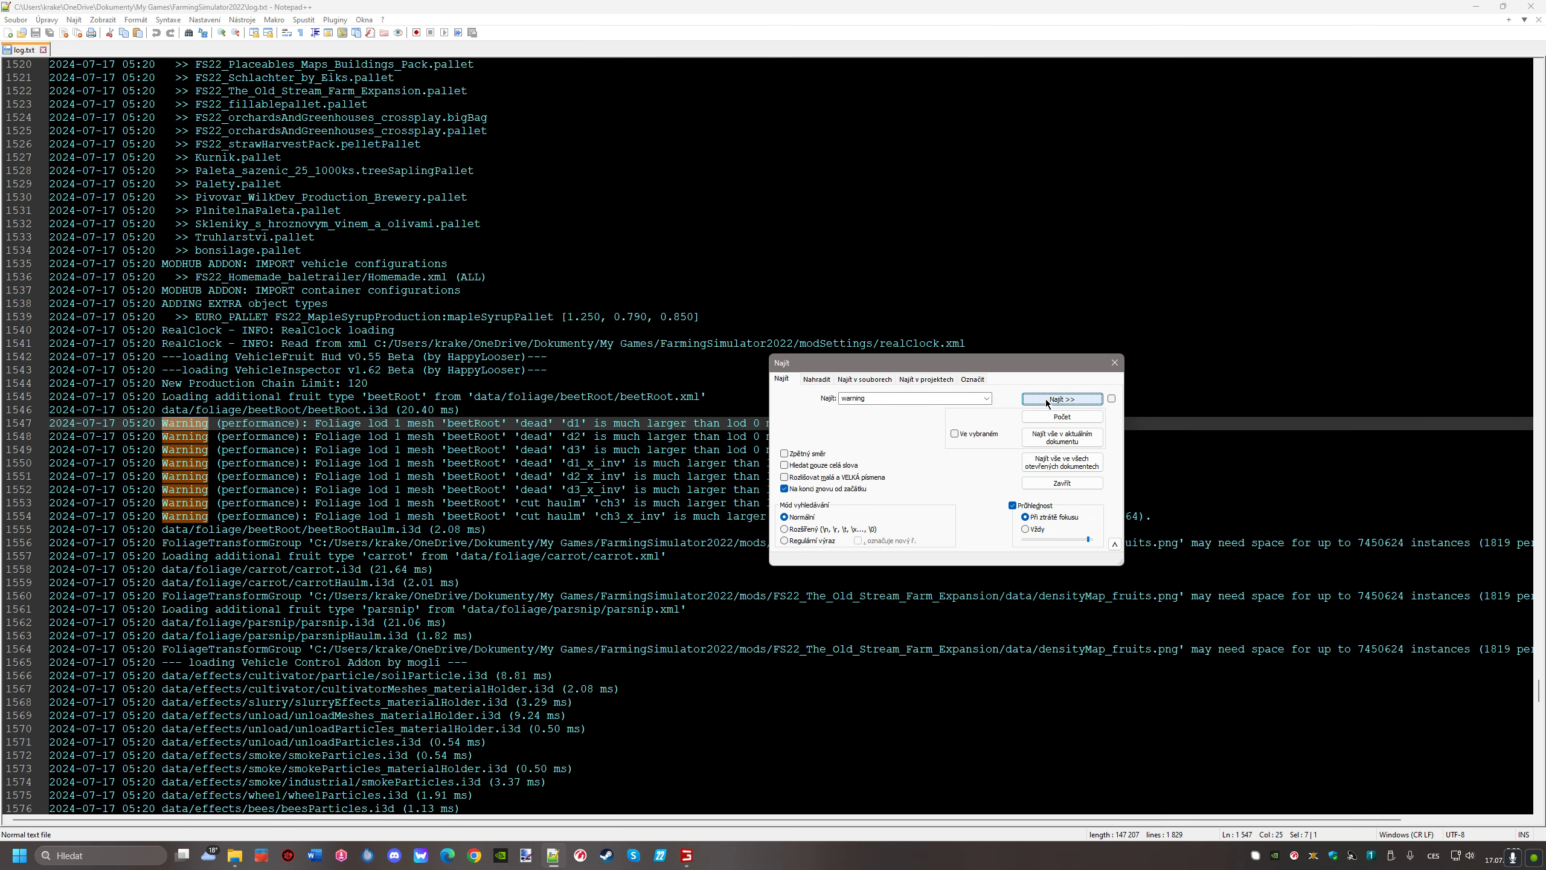
left_click(1046, 399)
left_click(1046, 399)
left_click(1046, 399)
left_click(1046, 399)
left_click(1046, 400)
left_click(1046, 399)
left_click(1046, 400)
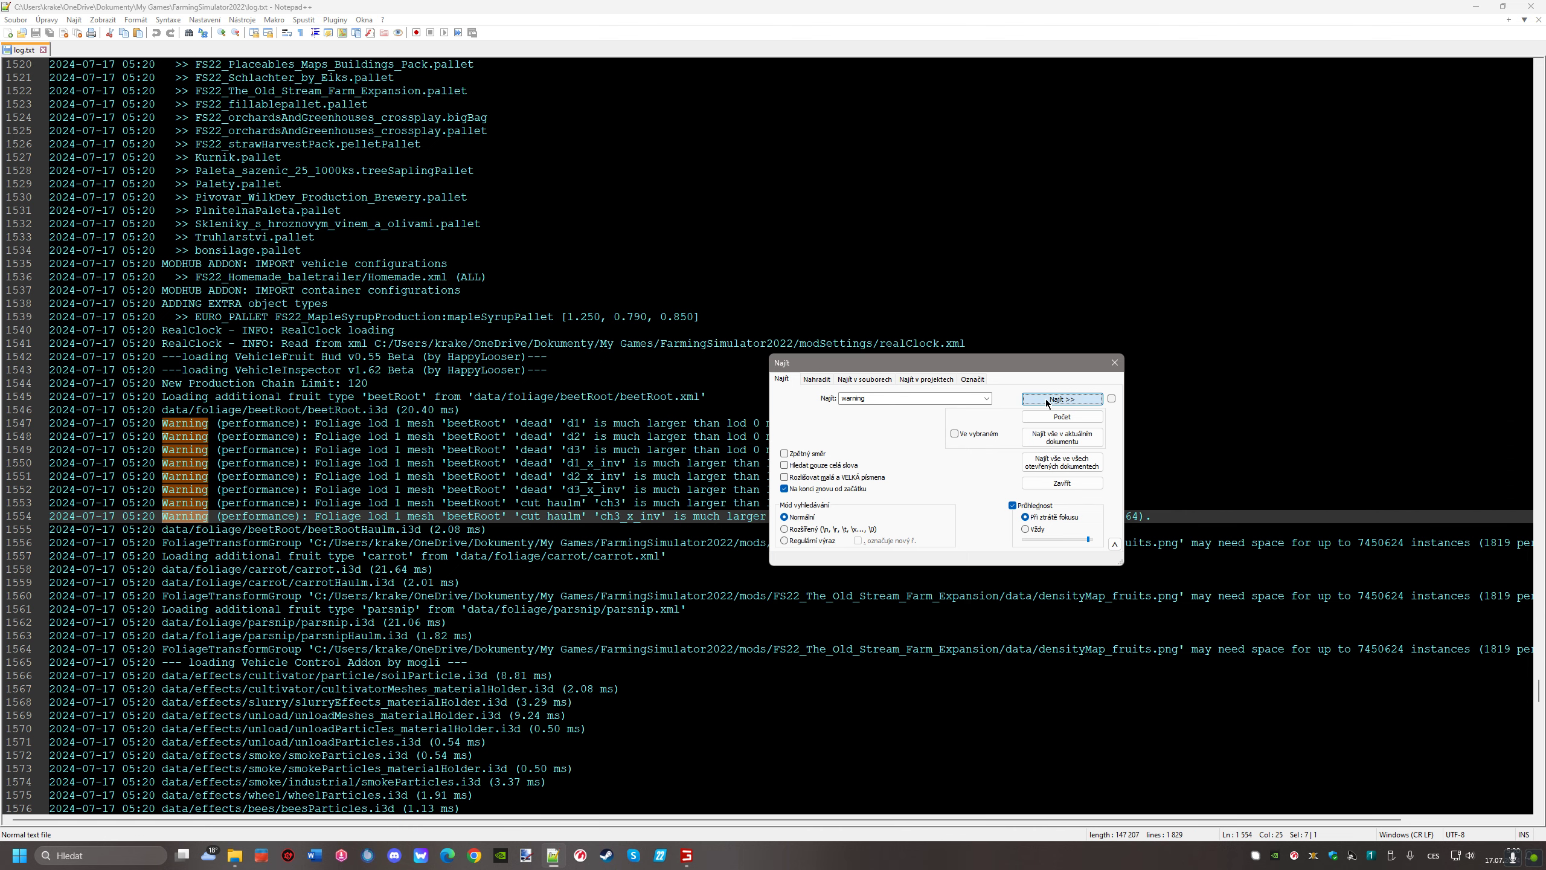
left_click(1046, 399)
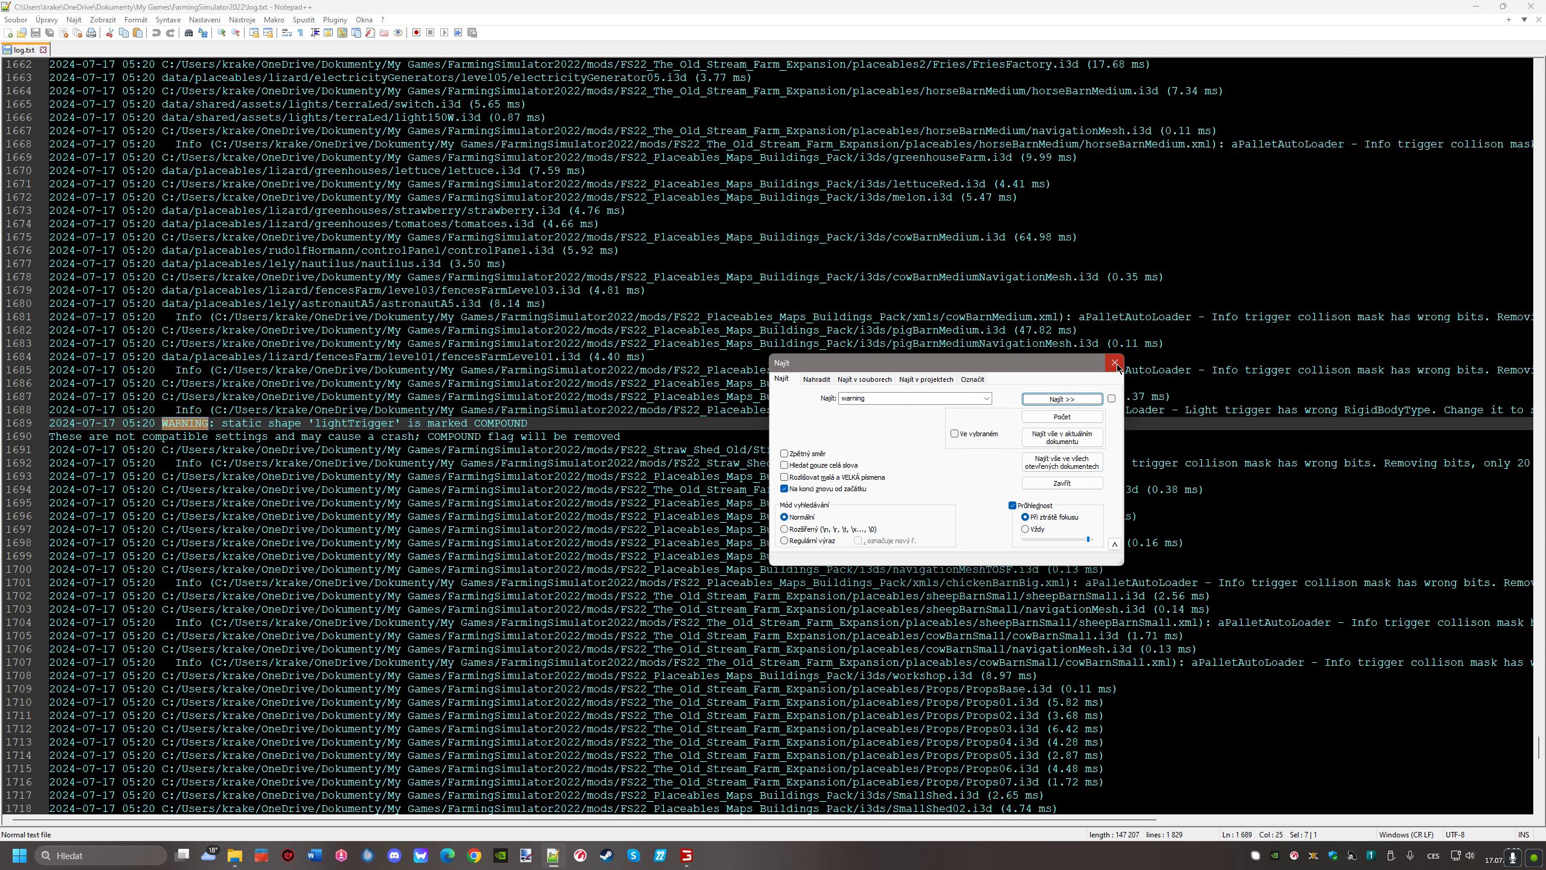
left_click(1115, 363)
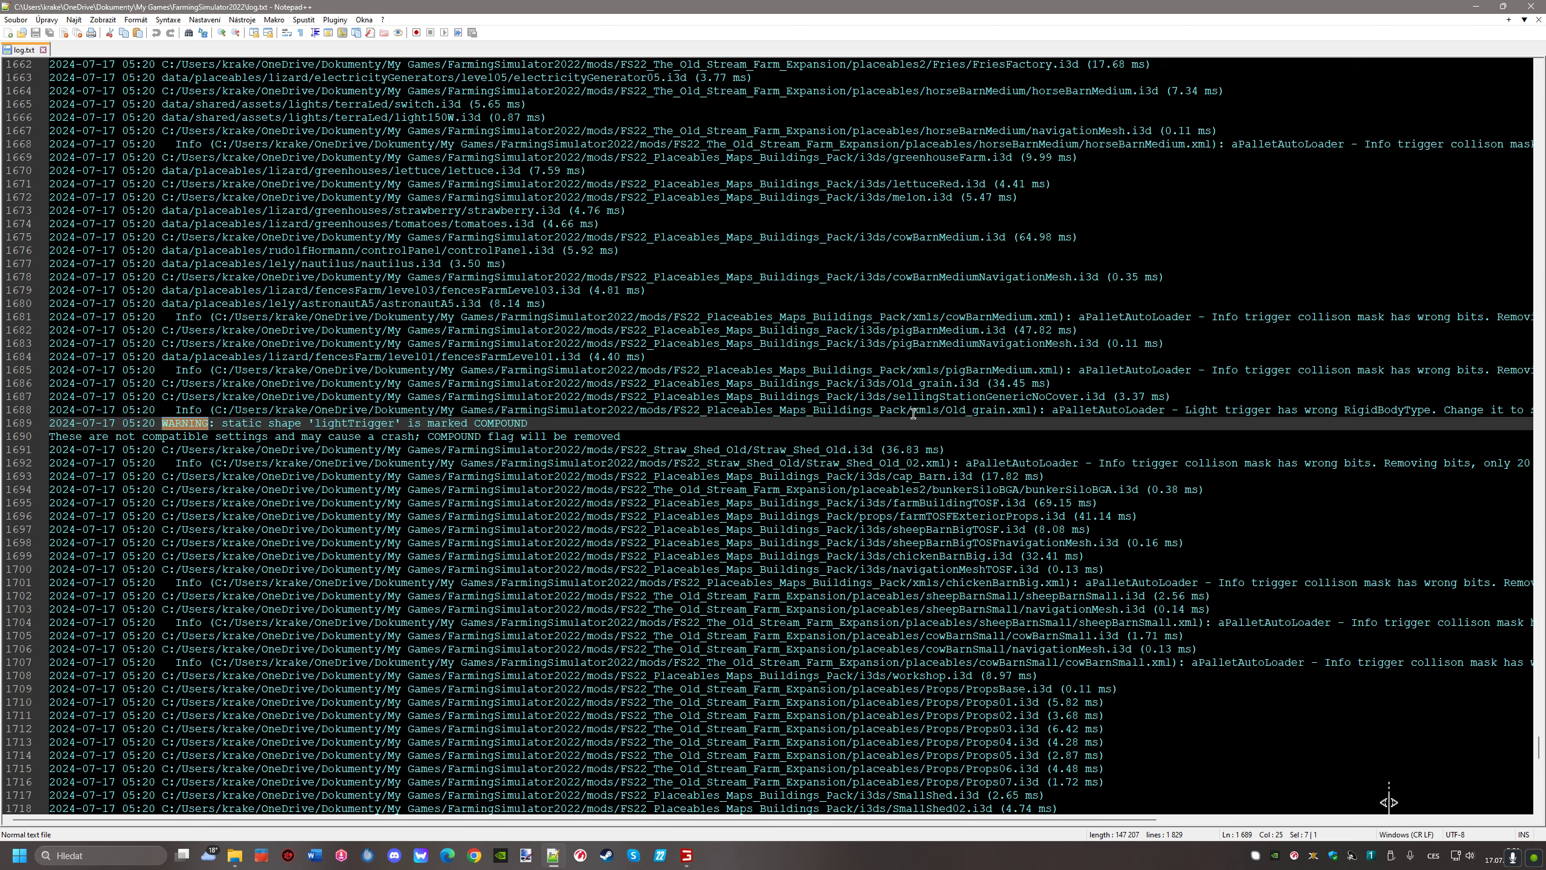
left_click(965, 409)
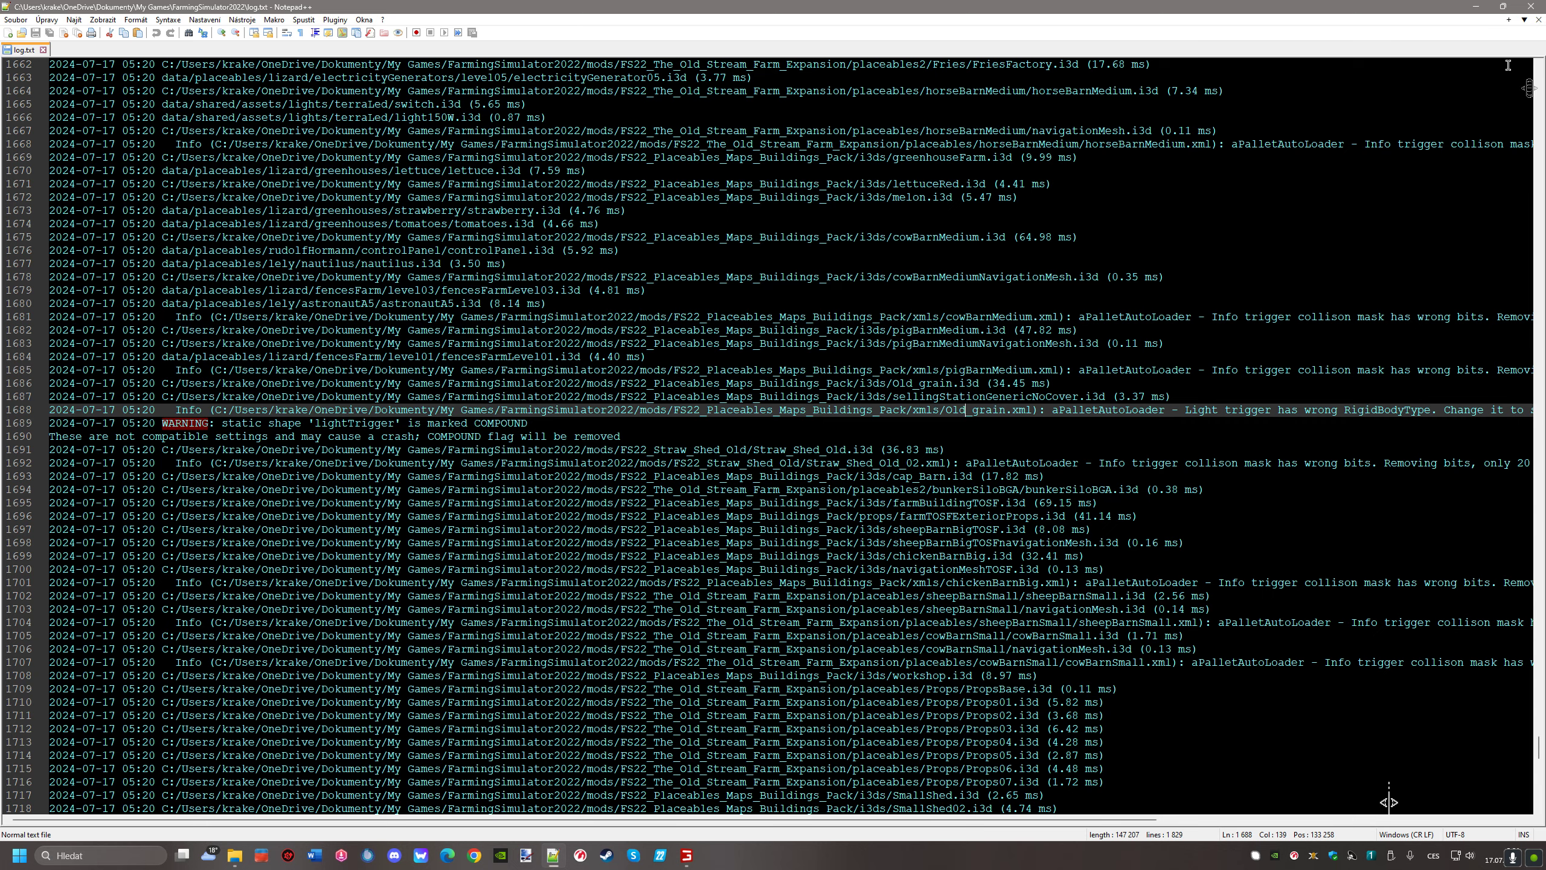
Switch to File Explorer and extract FS22_Placeables_Maps_Buildings_Pack.zip in the mods folder into its own folder with WinRAR
left_click(1475, 8)
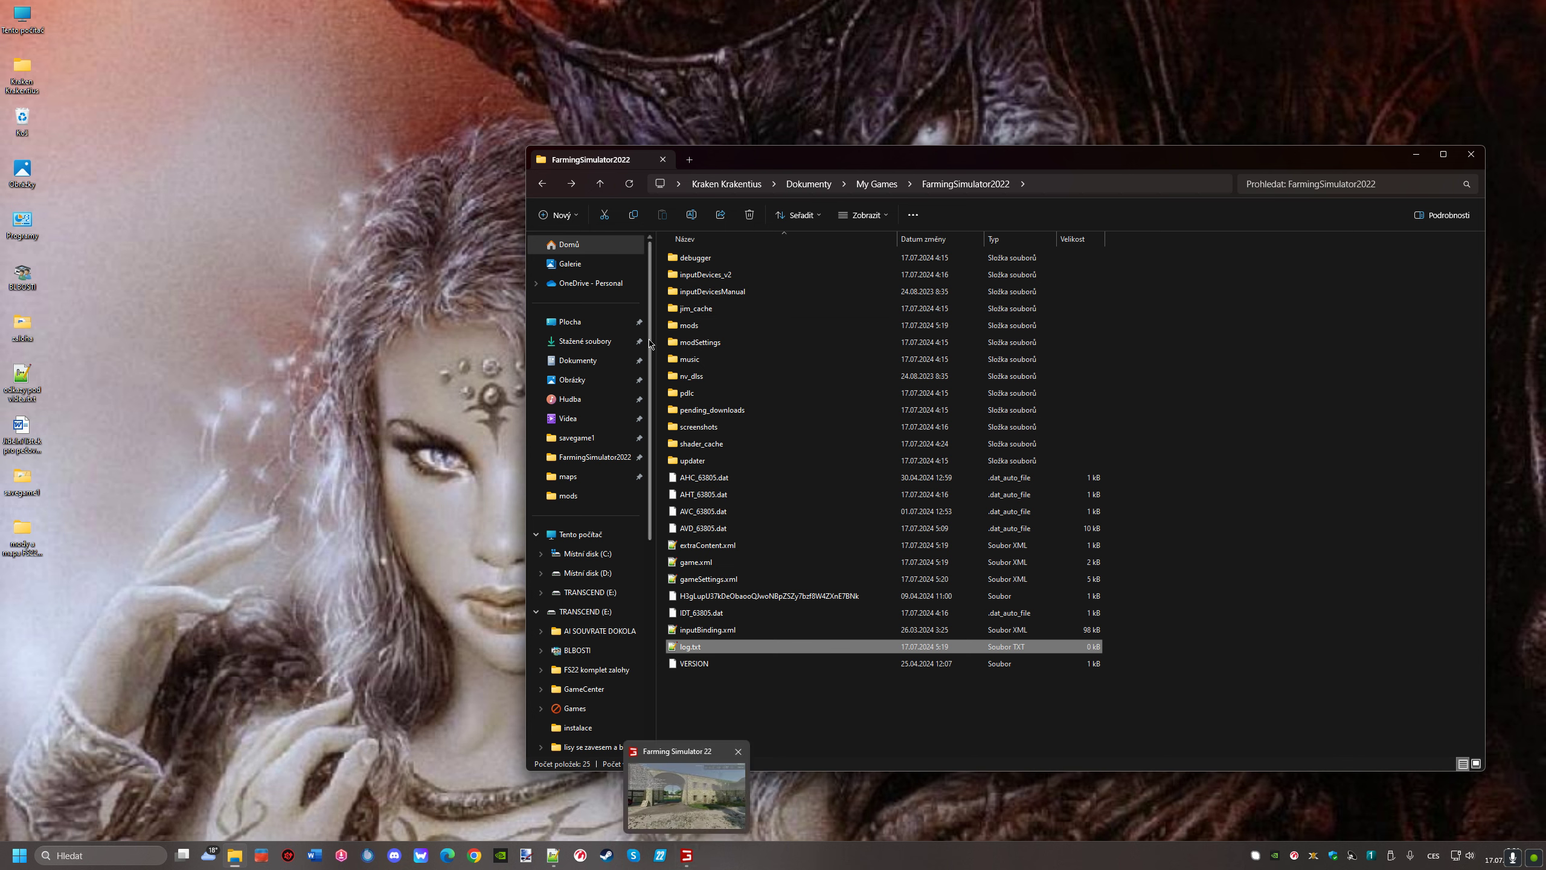
double_click(681, 325)
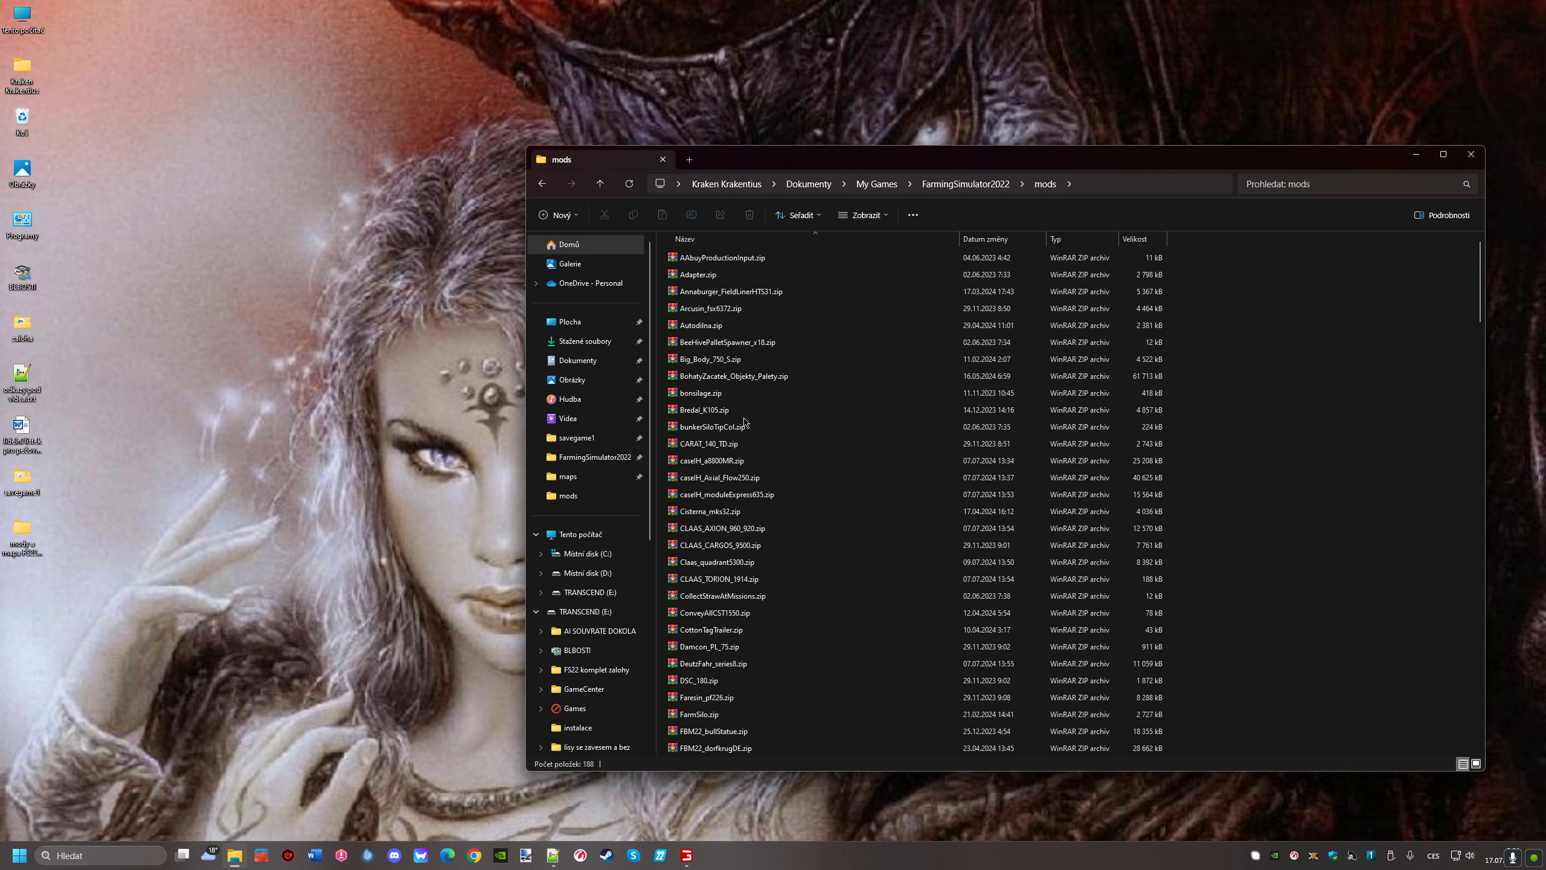
scroll(744, 422, "down", 7)
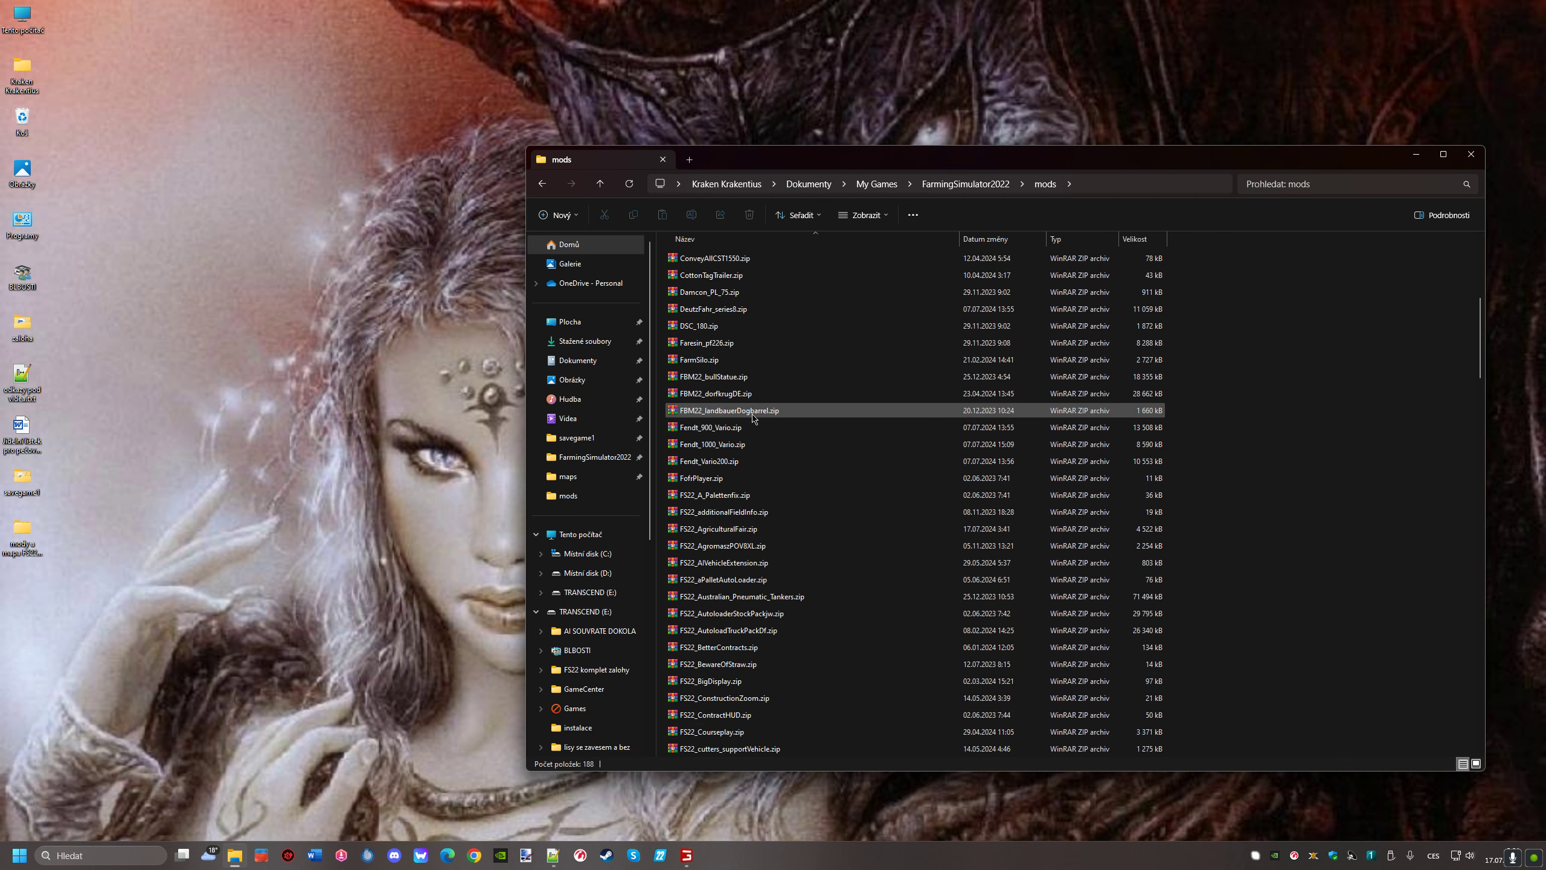
left_click(551, 858)
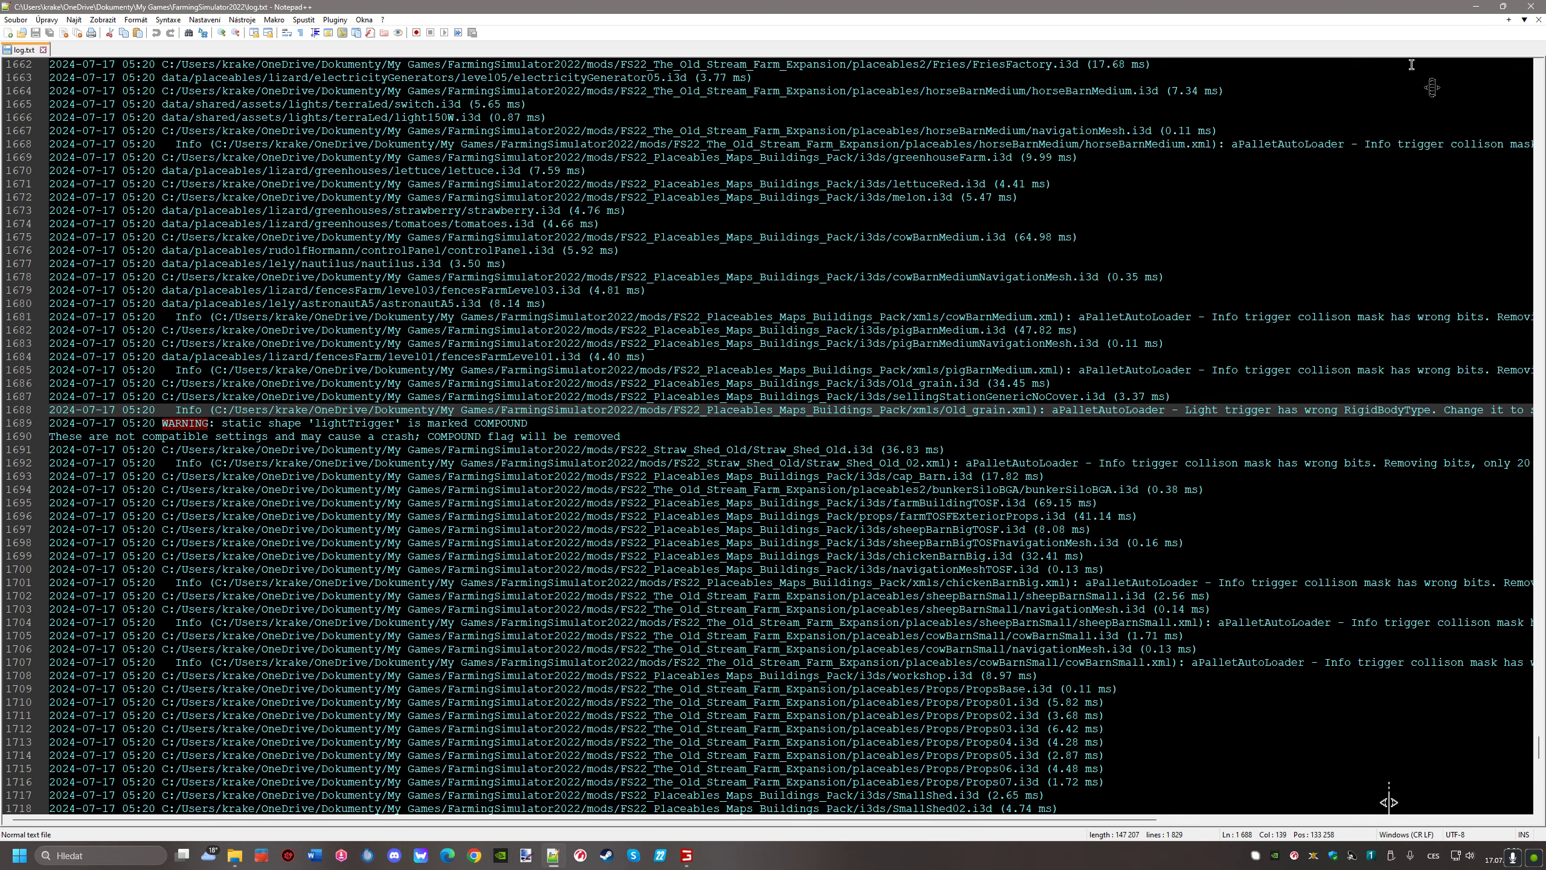
left_click(1476, 7)
scroll(807, 520, "down", 1)
scroll(769, 516, "down", 5)
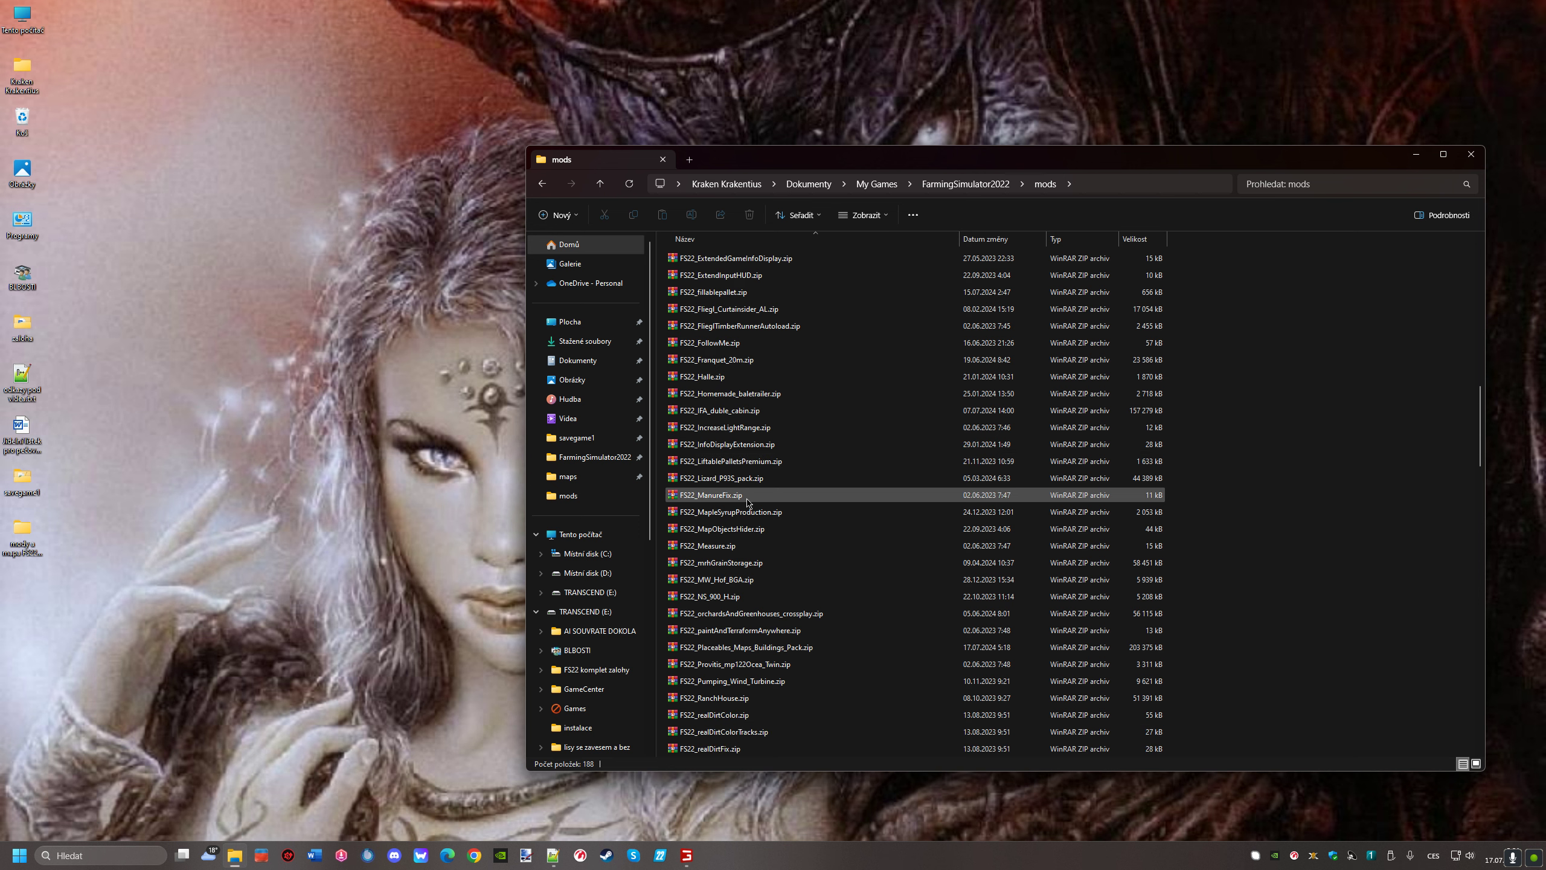
left_click(672, 648)
right_click(672, 648)
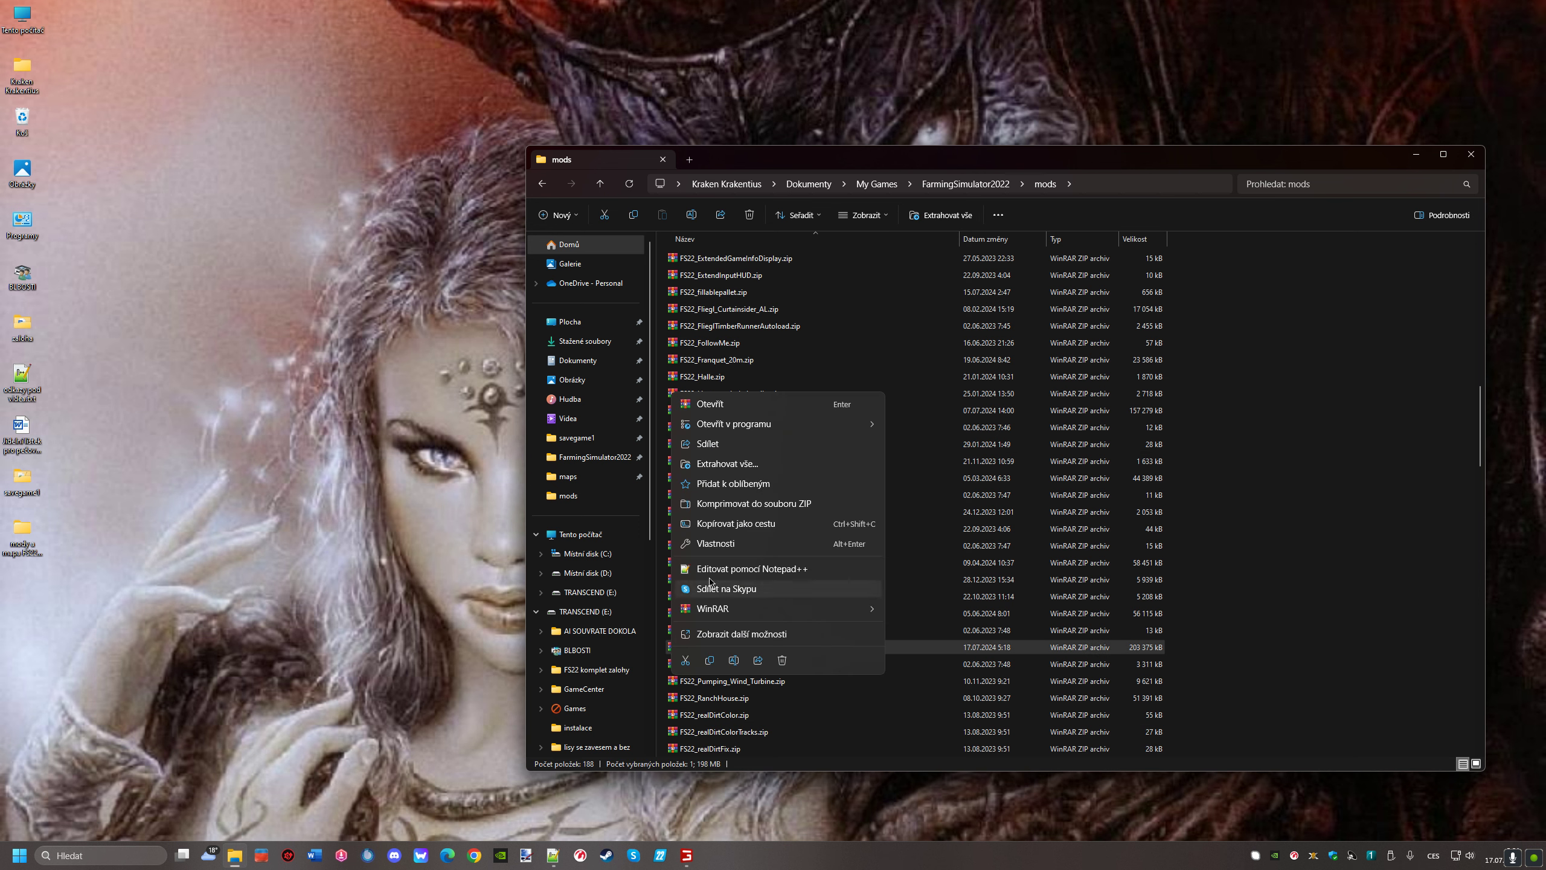
mouse_move(713, 611)
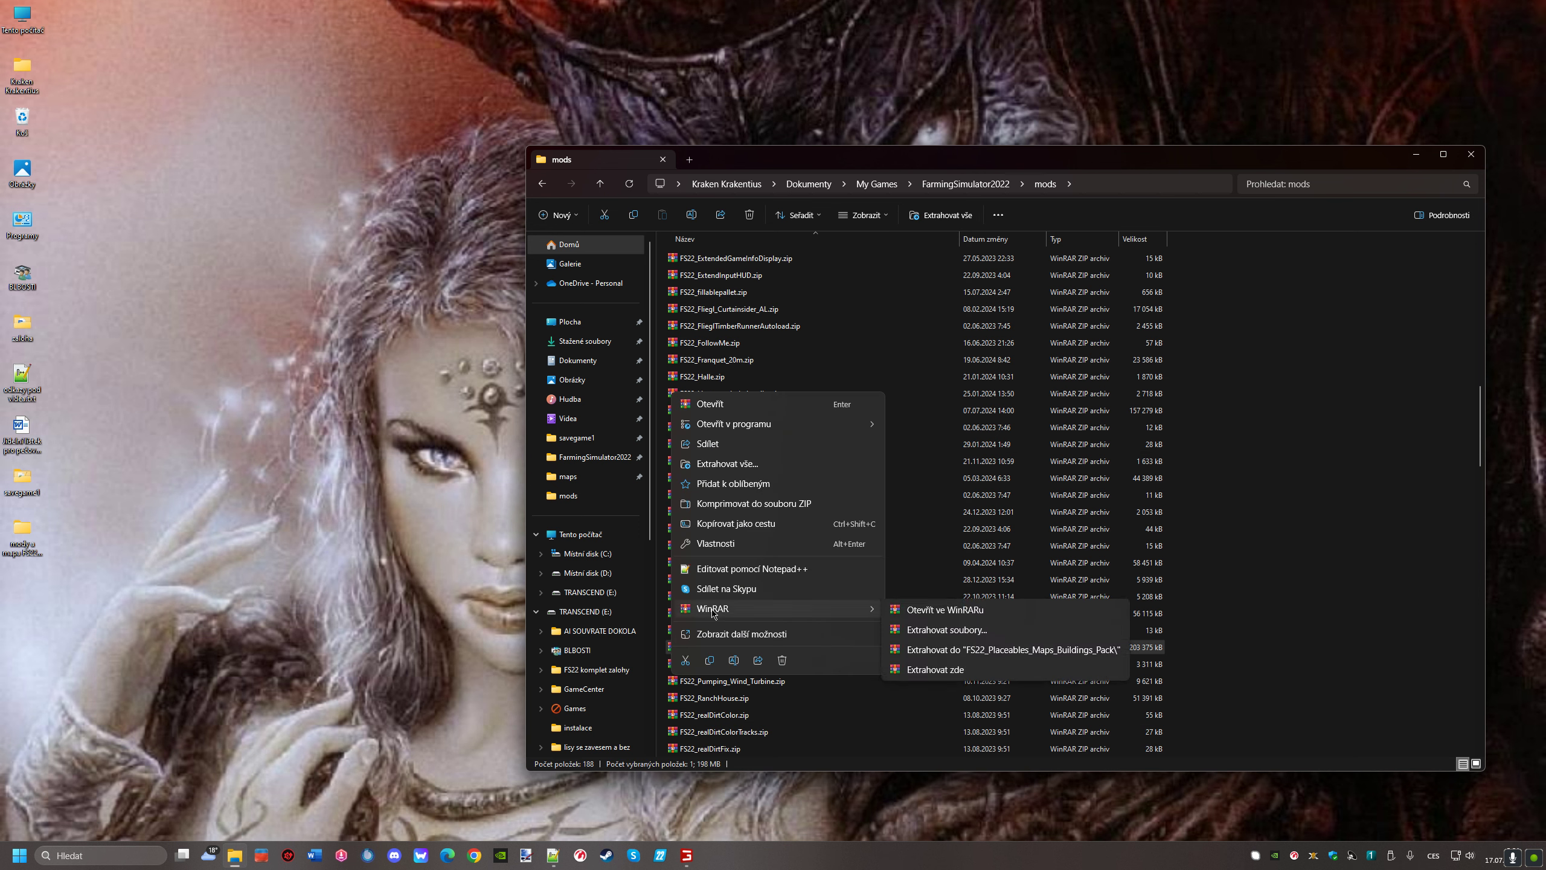
left_click(936, 651)
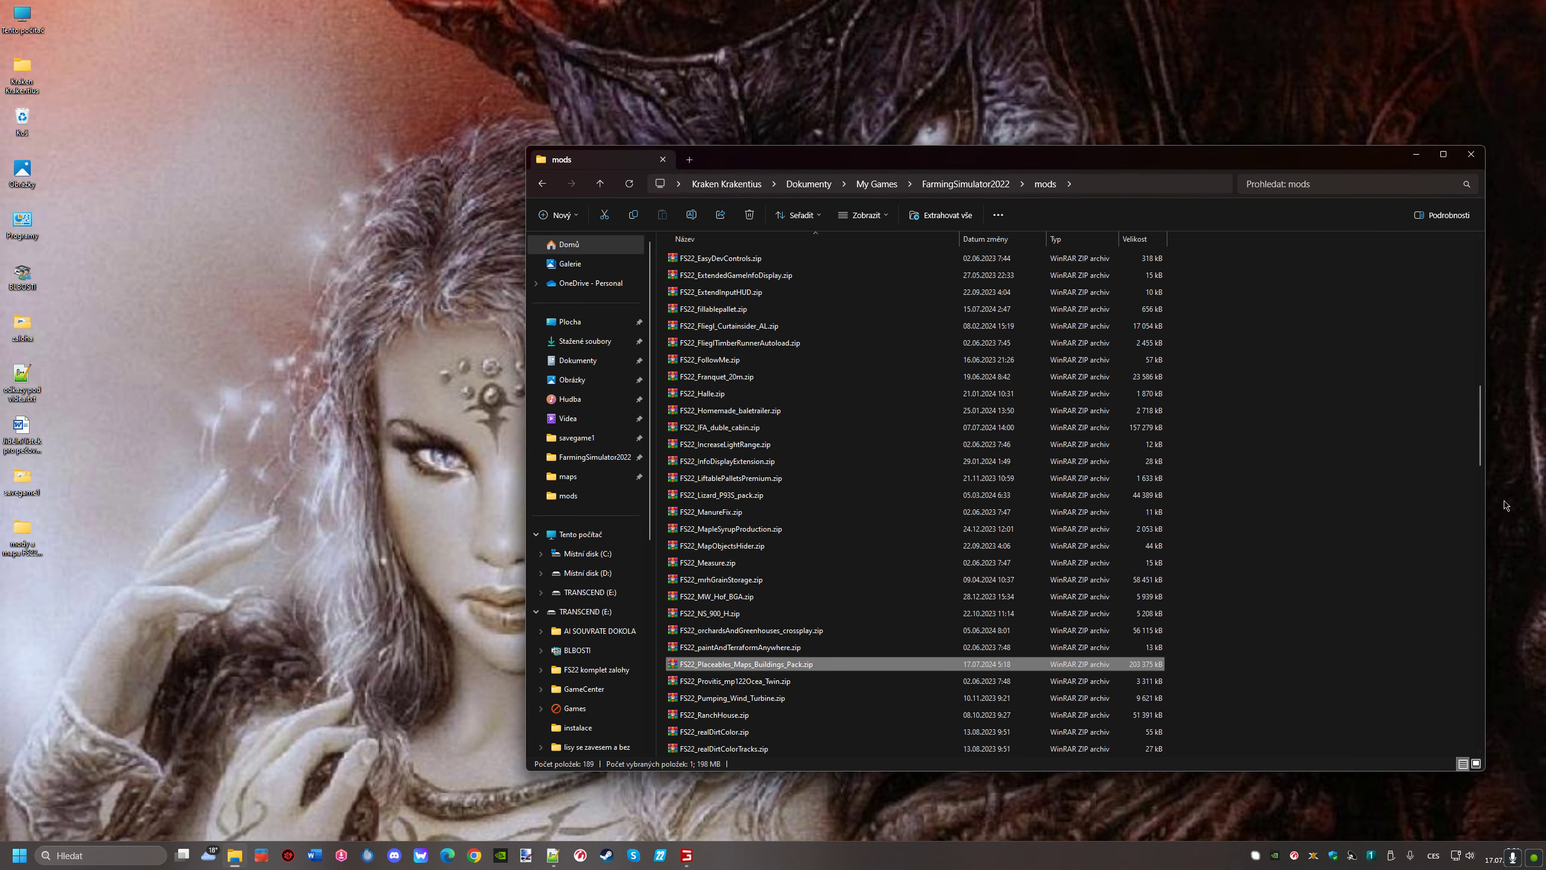
Move the extracted FS22_Placeables_Maps_Buildings_Pack folder from the mods folder to the desktop and put the desktop icons back in place
left_click_drag(1480, 445, 1481, 301)
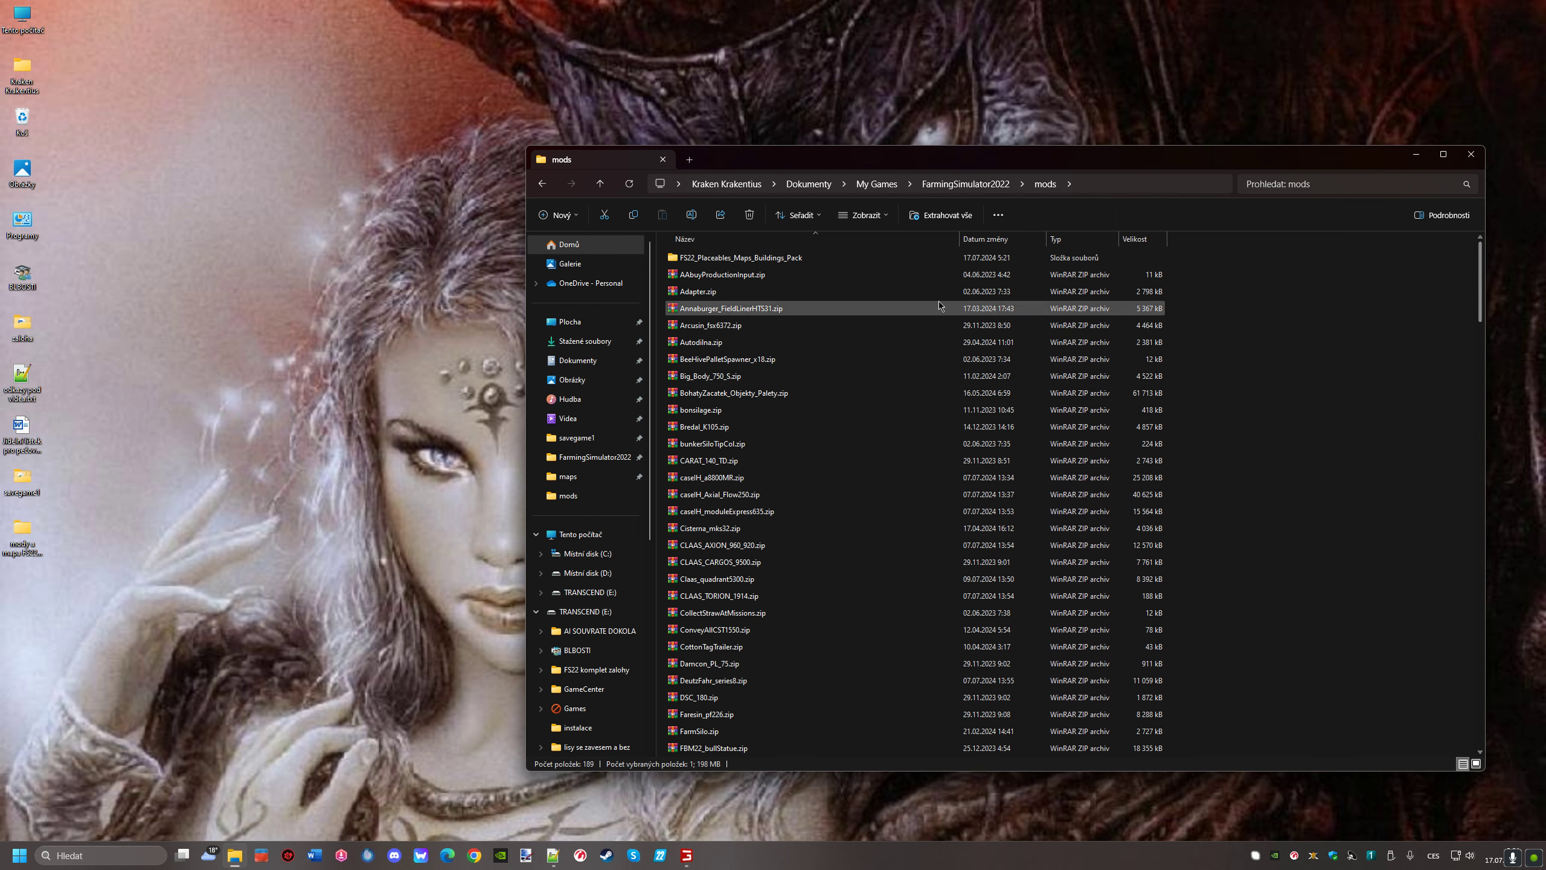
left_click(676, 261)
left_click_drag(674, 259, 294, 390)
left_click_drag(51, 37, 8, 664)
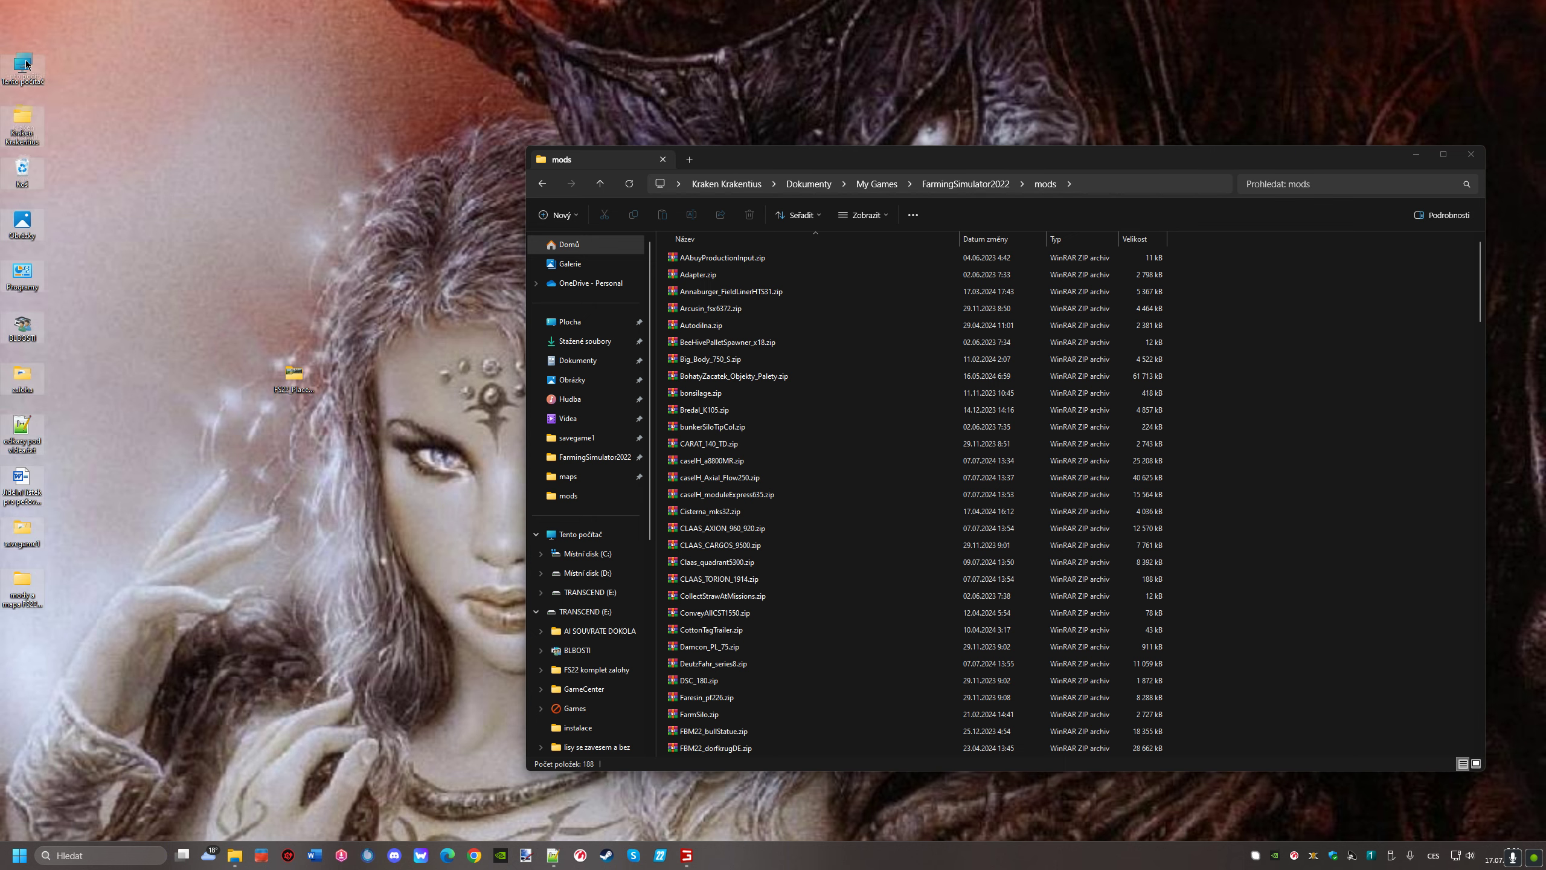
left_click(296, 363)
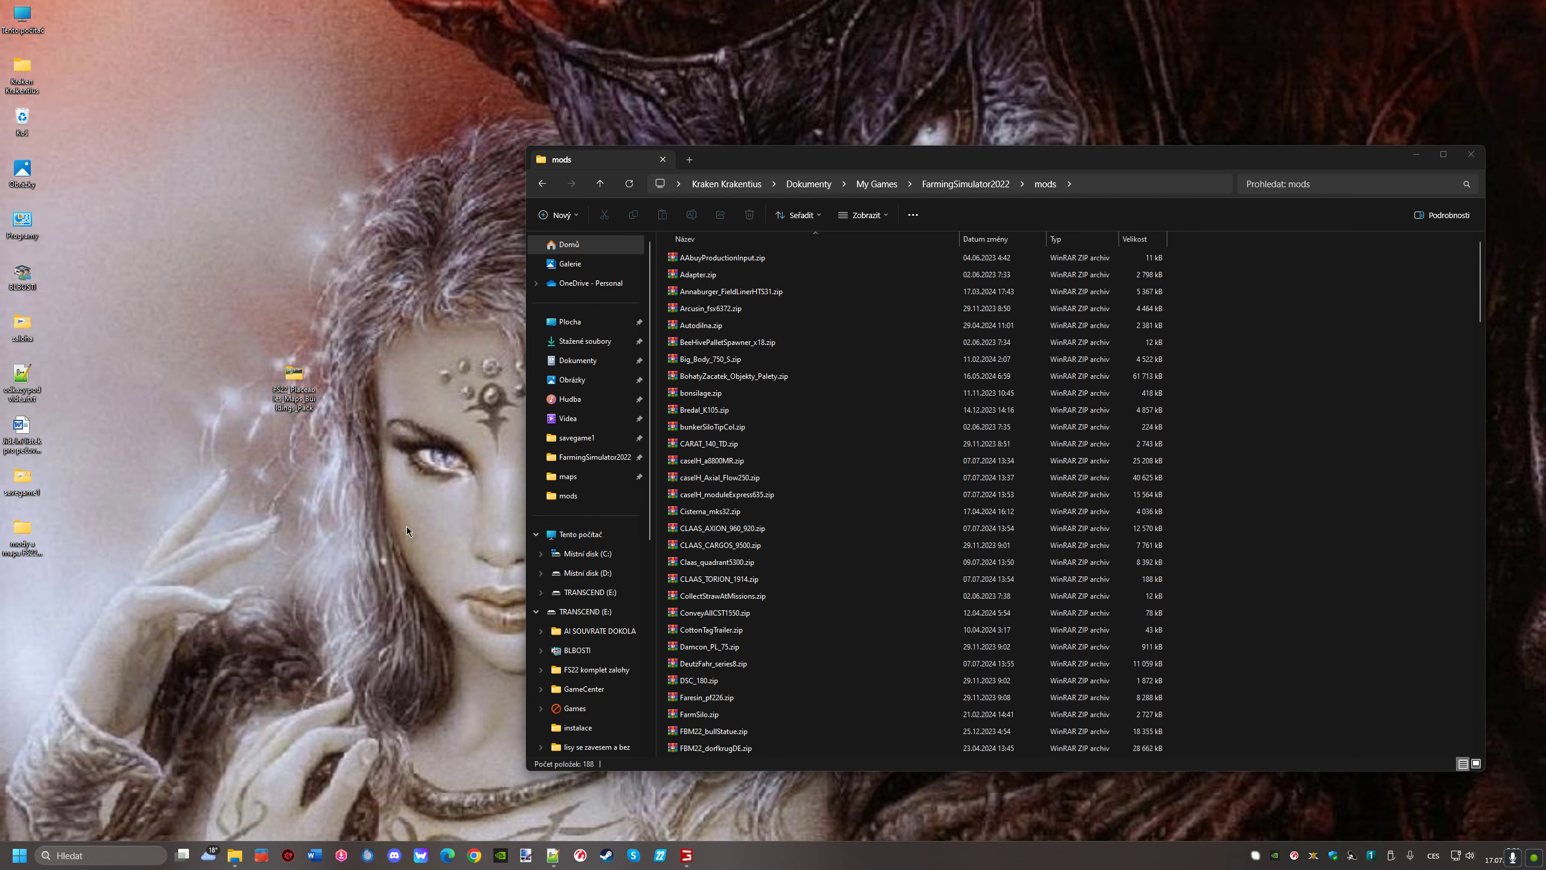
Switch to Farming Simulator 22, leave the current game without saving and exit to the desktop
left_click(688, 855)
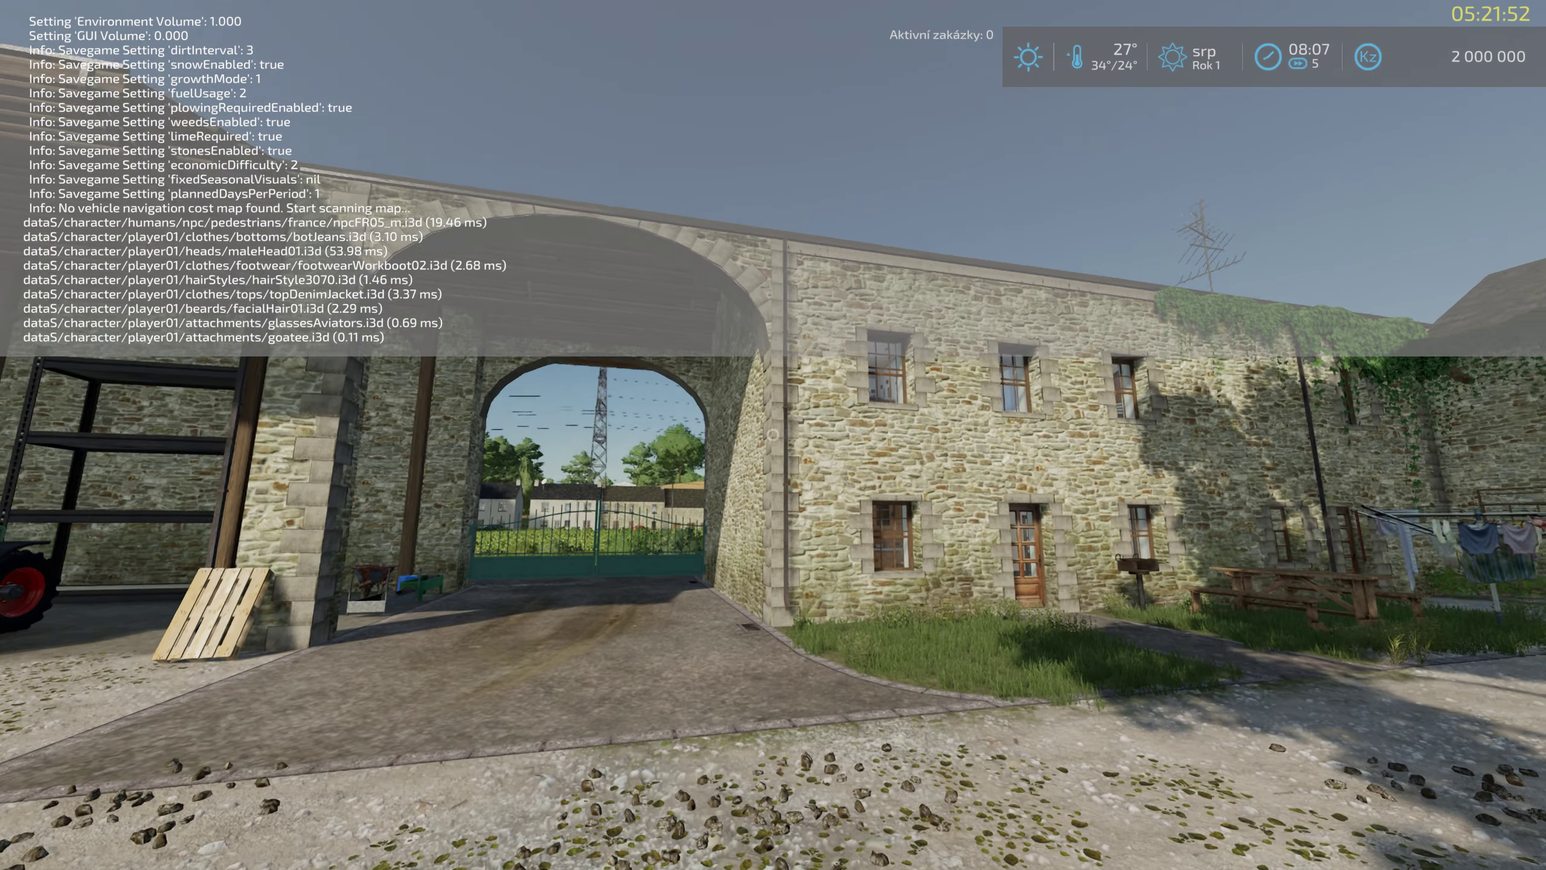
key("Escape")
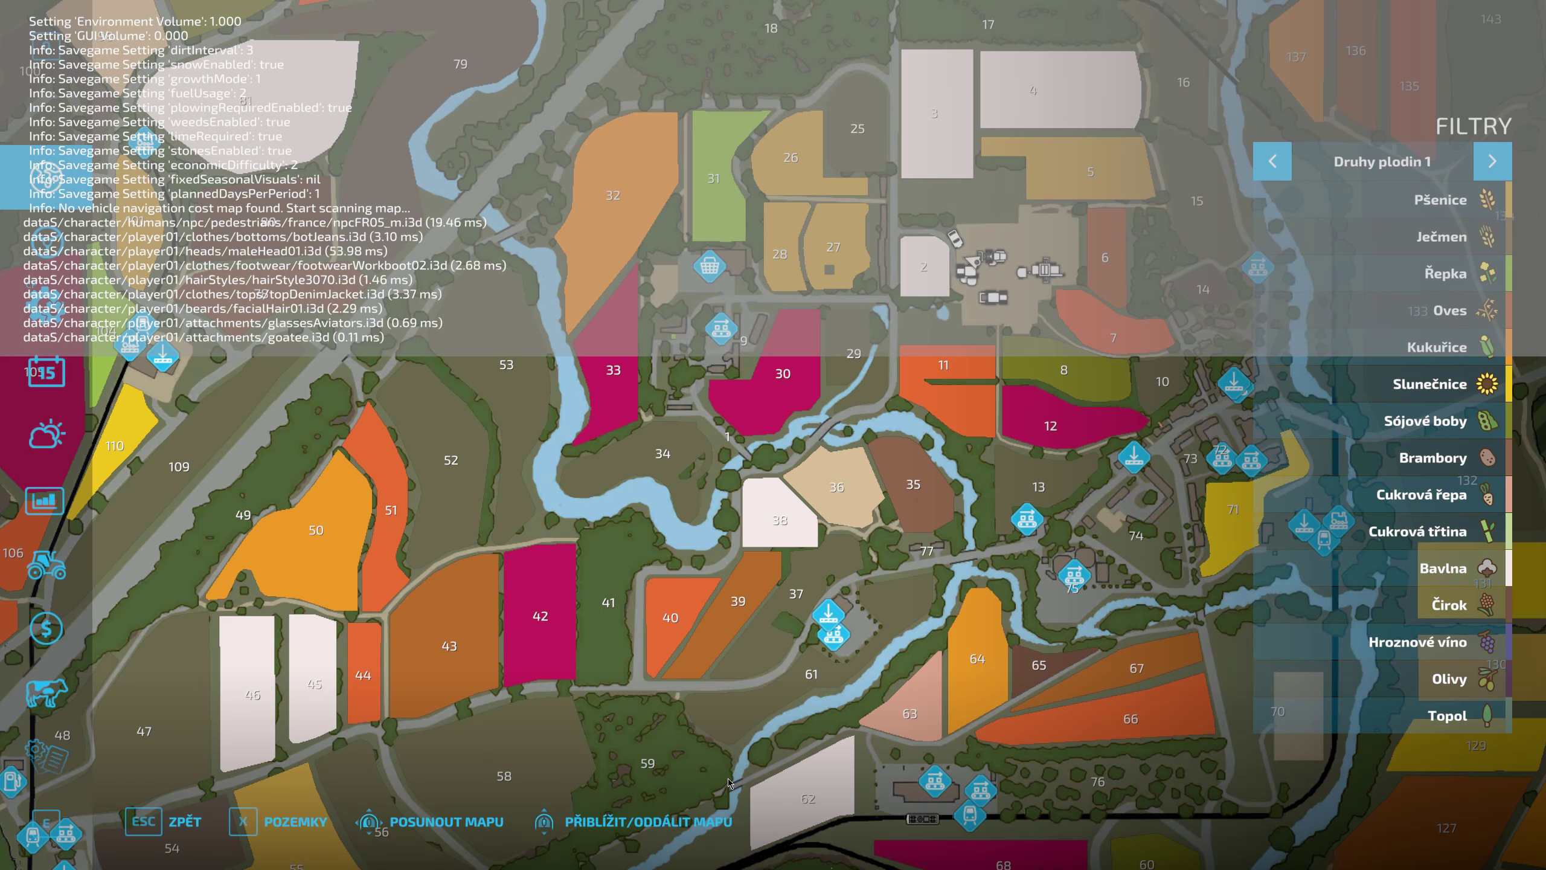
key("q")
left_click(437, 829)
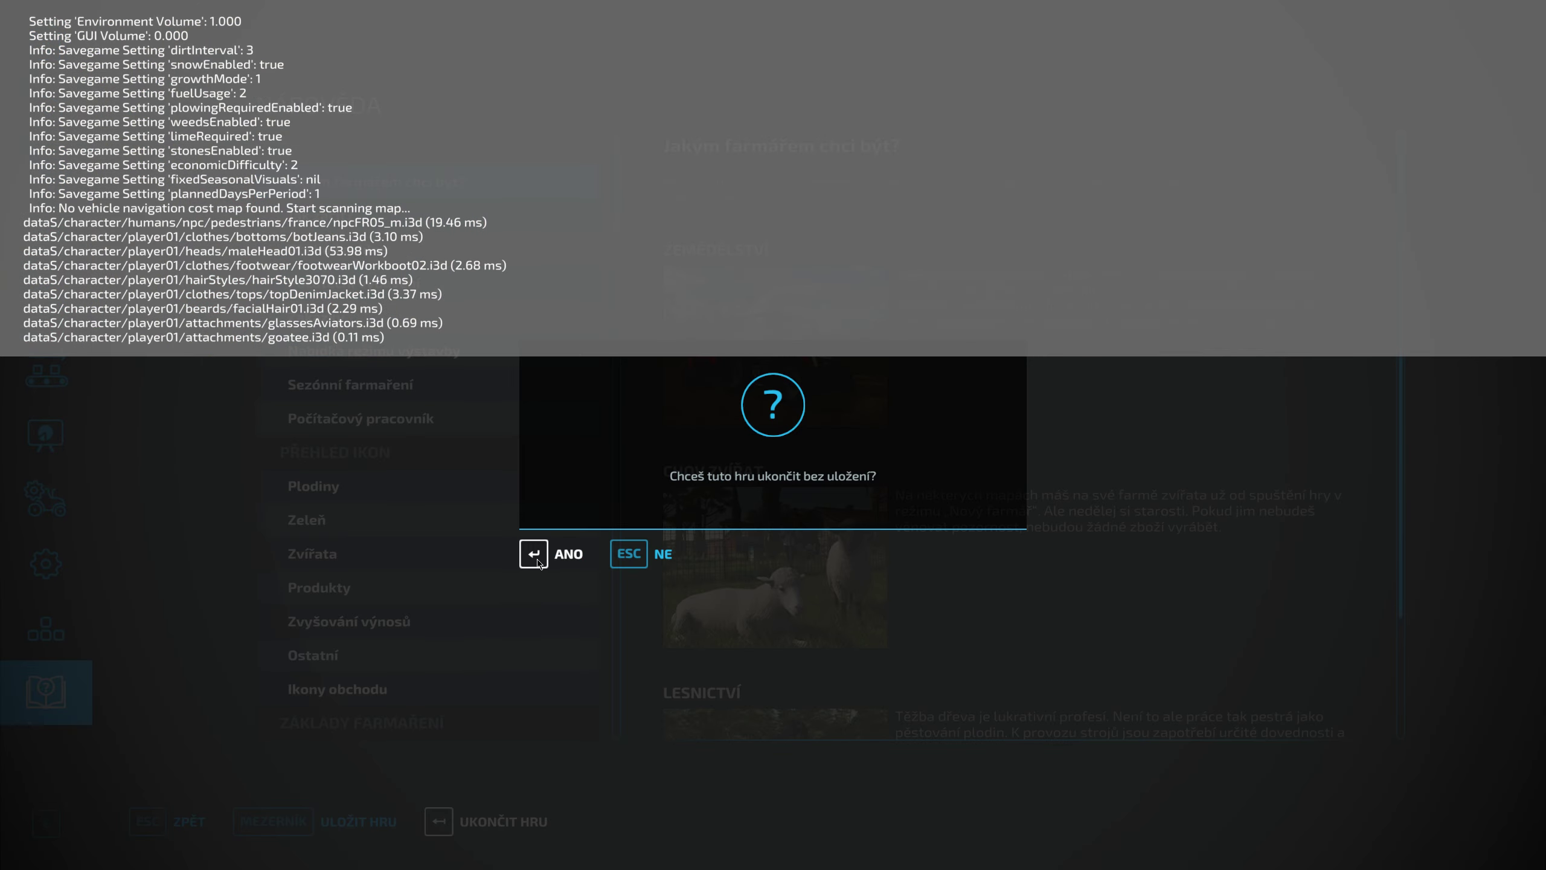
key("Return")
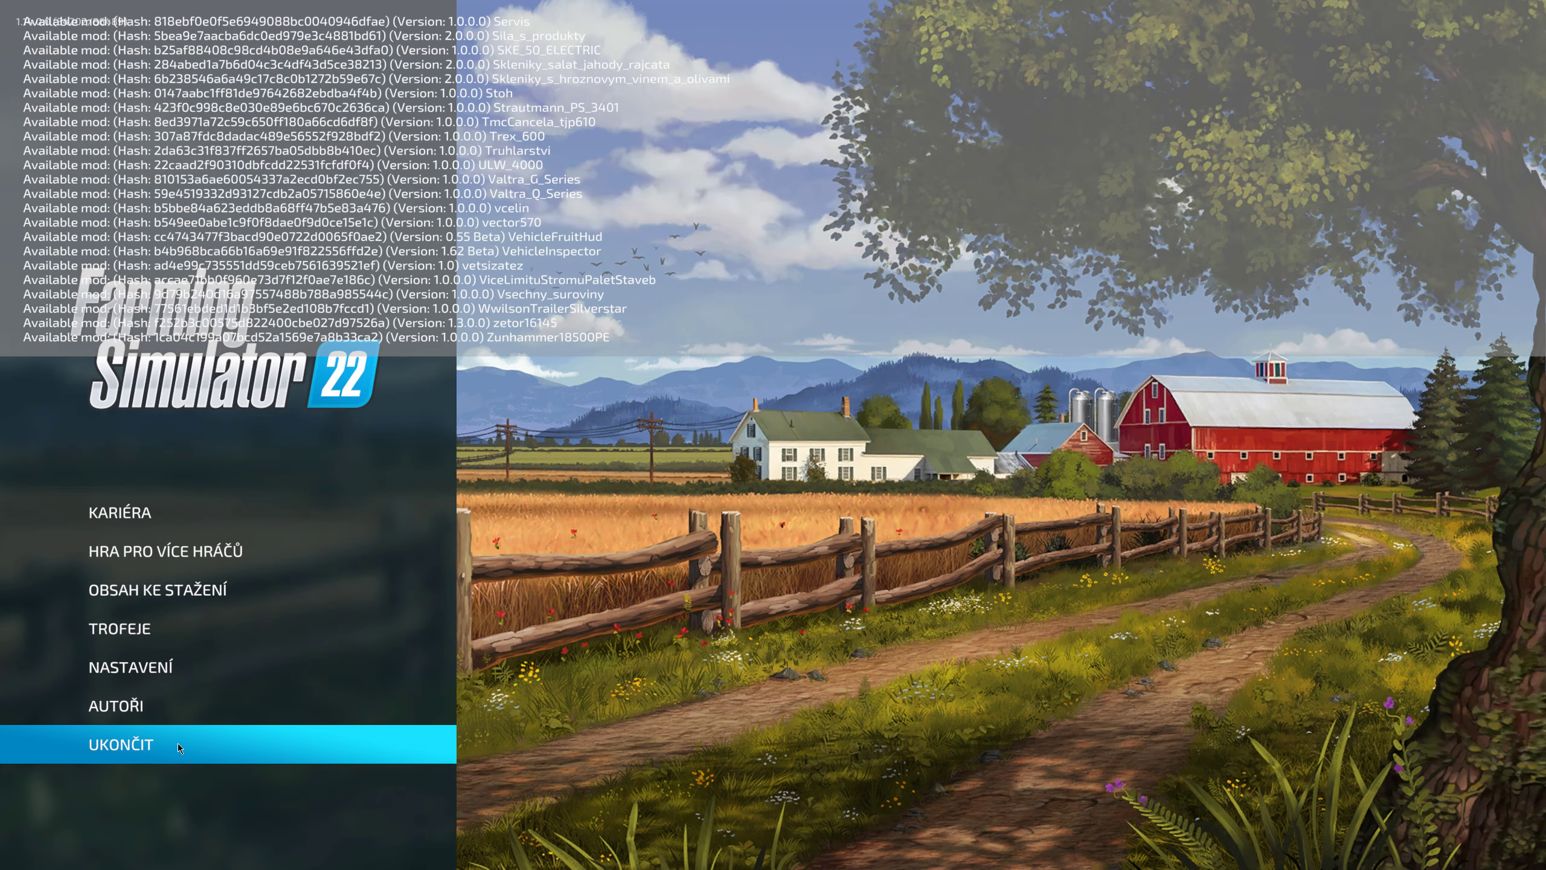
left_click(132, 744)
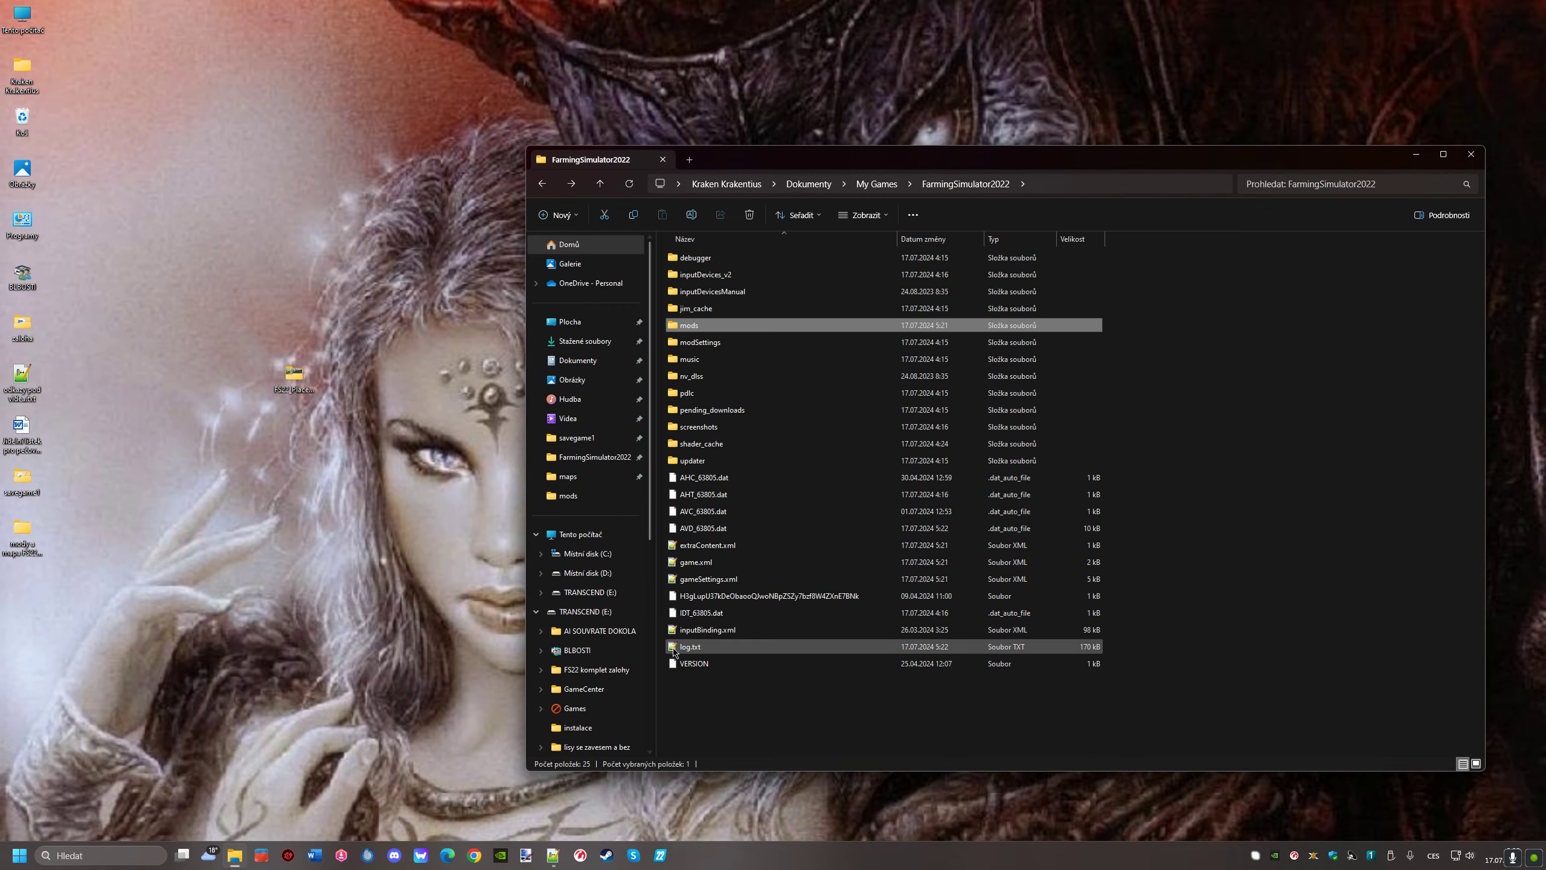
Open log.txt in Notepad++ again, reload its updated contents and mark all occurrences of "WARNING"
double_click(761, 646)
left_click(812, 472)
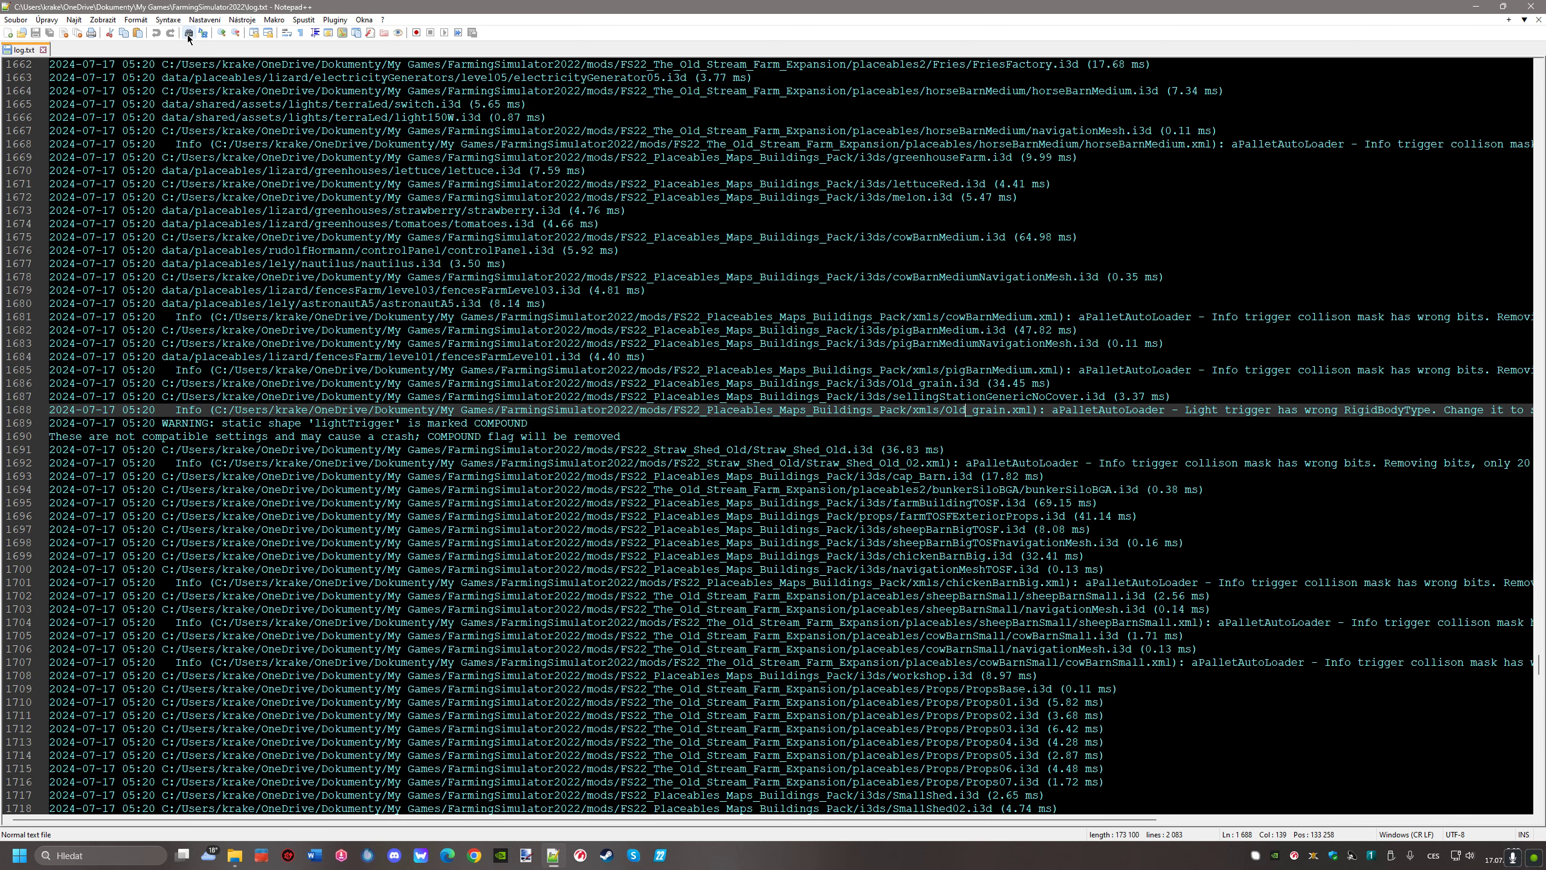
key("ctrl+f")
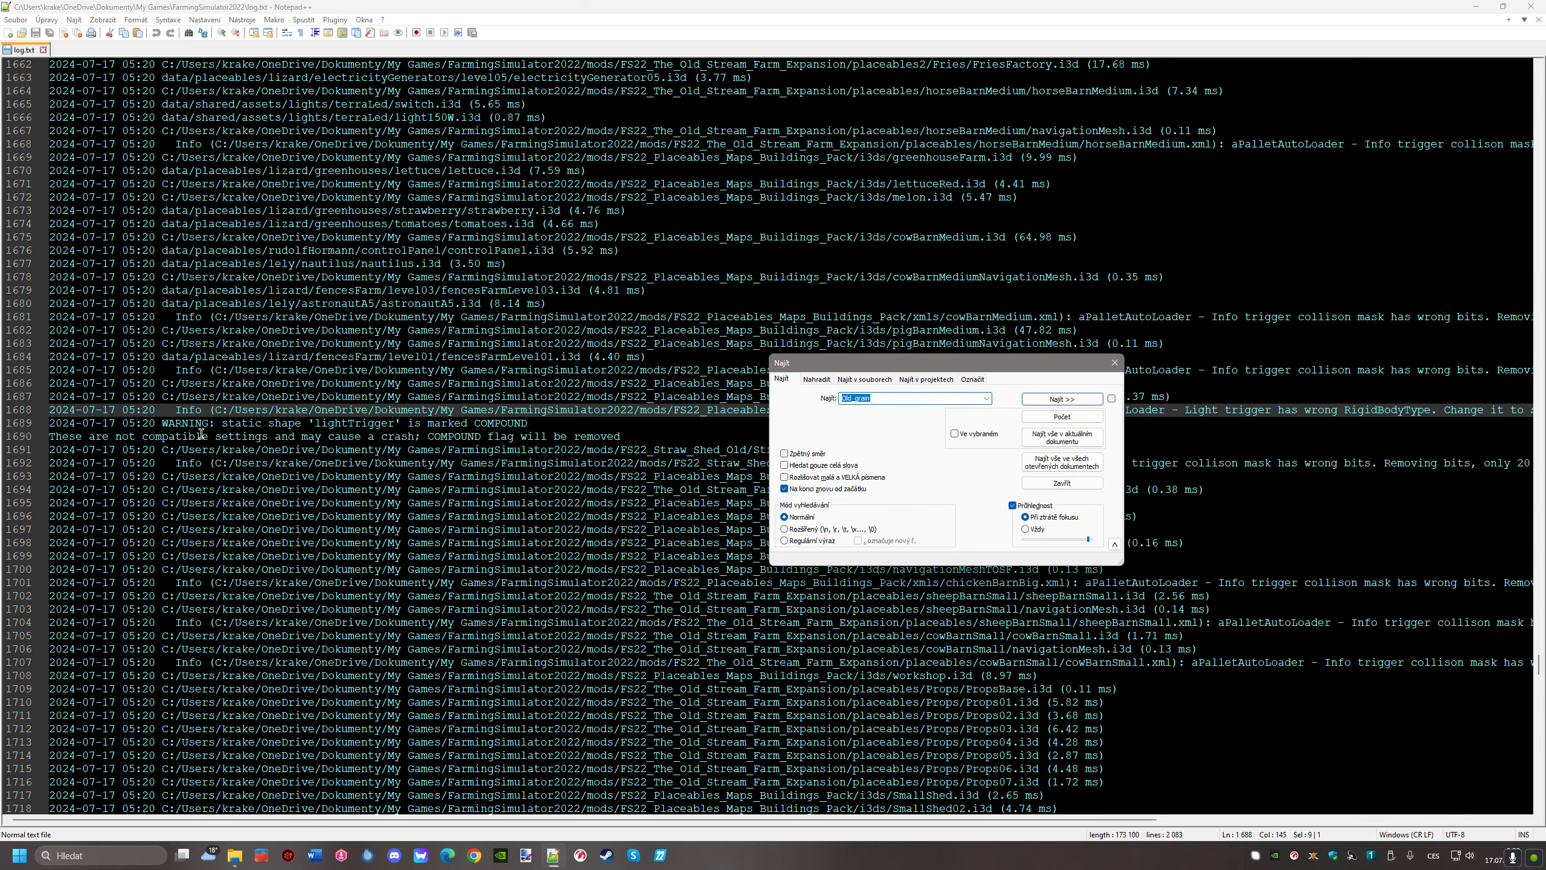
double_click(205, 423)
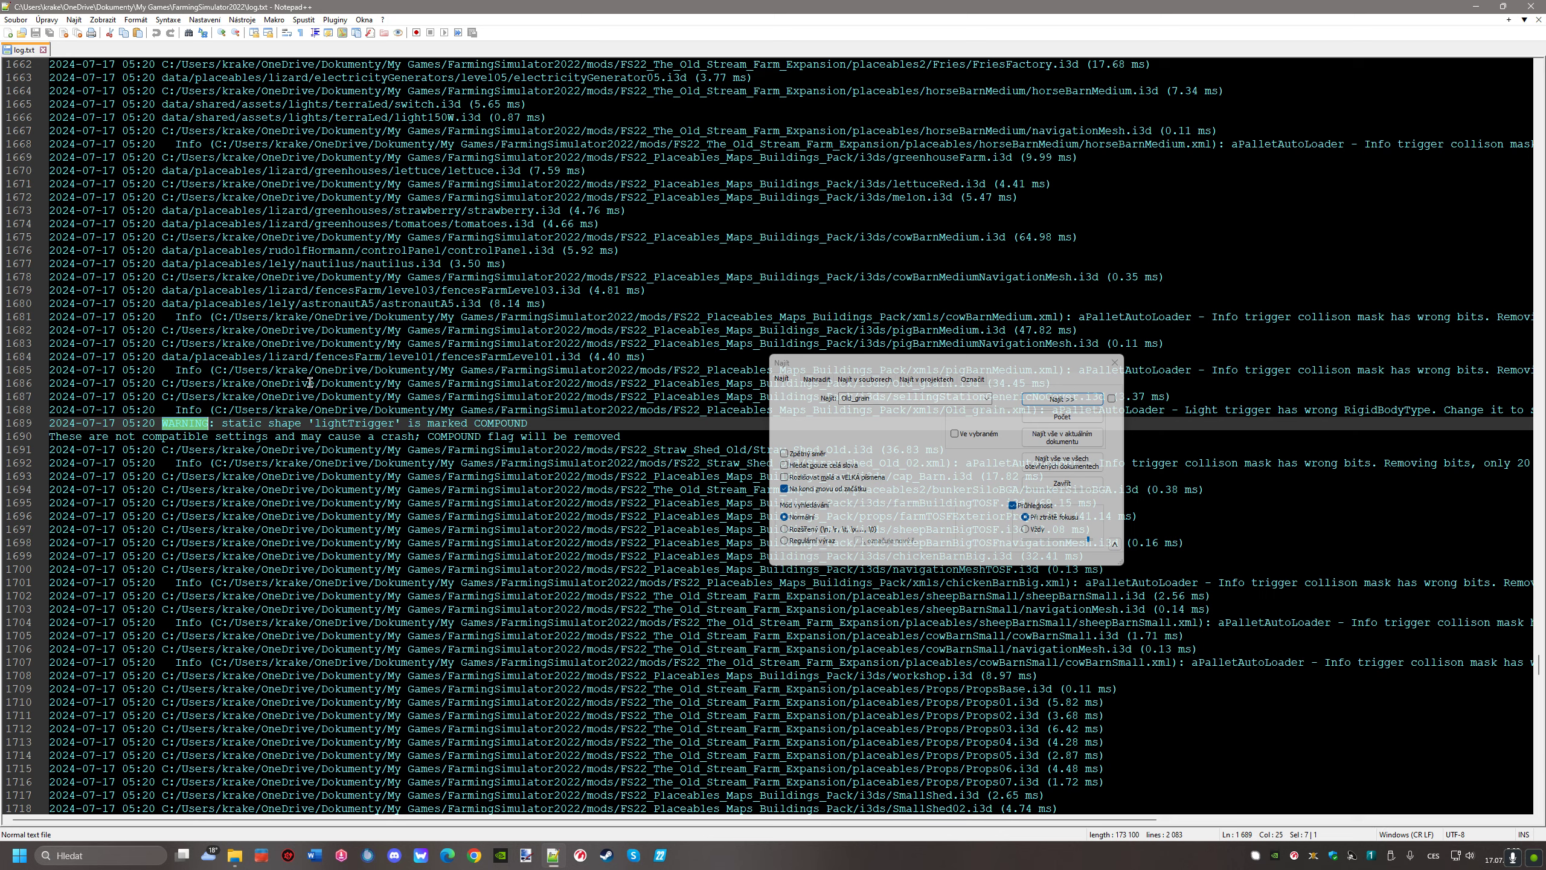
key("ctrl+f")
left_click(972, 379)
left_click(1094, 399)
left_click(1114, 363)
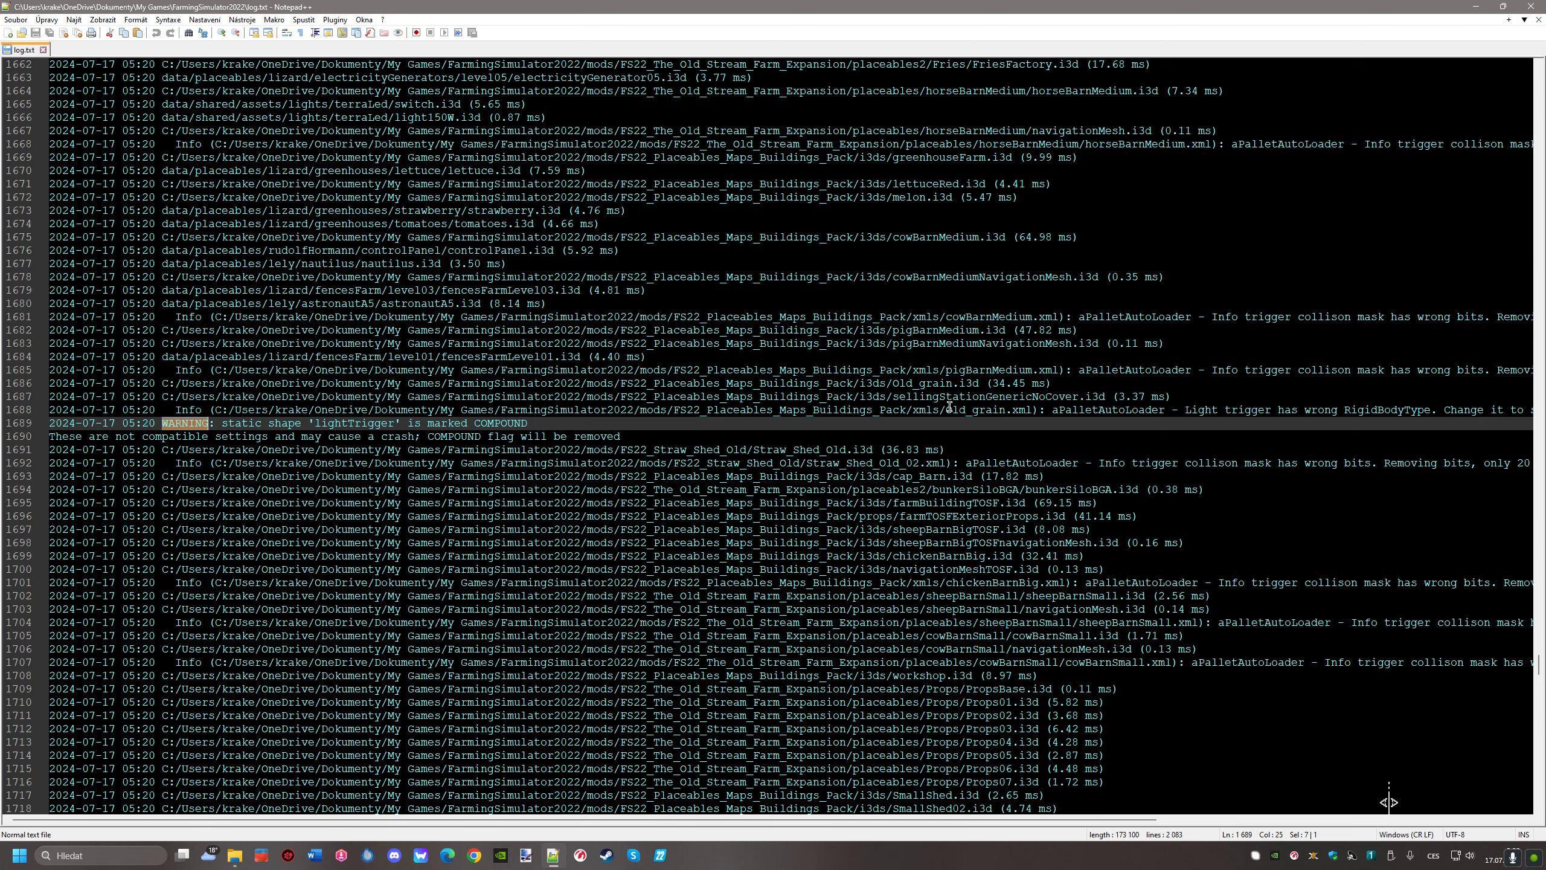
Copy the name Old_grain from the xml path in line 1688, just above the 'lightTrigger' warning
left_click(987, 411)
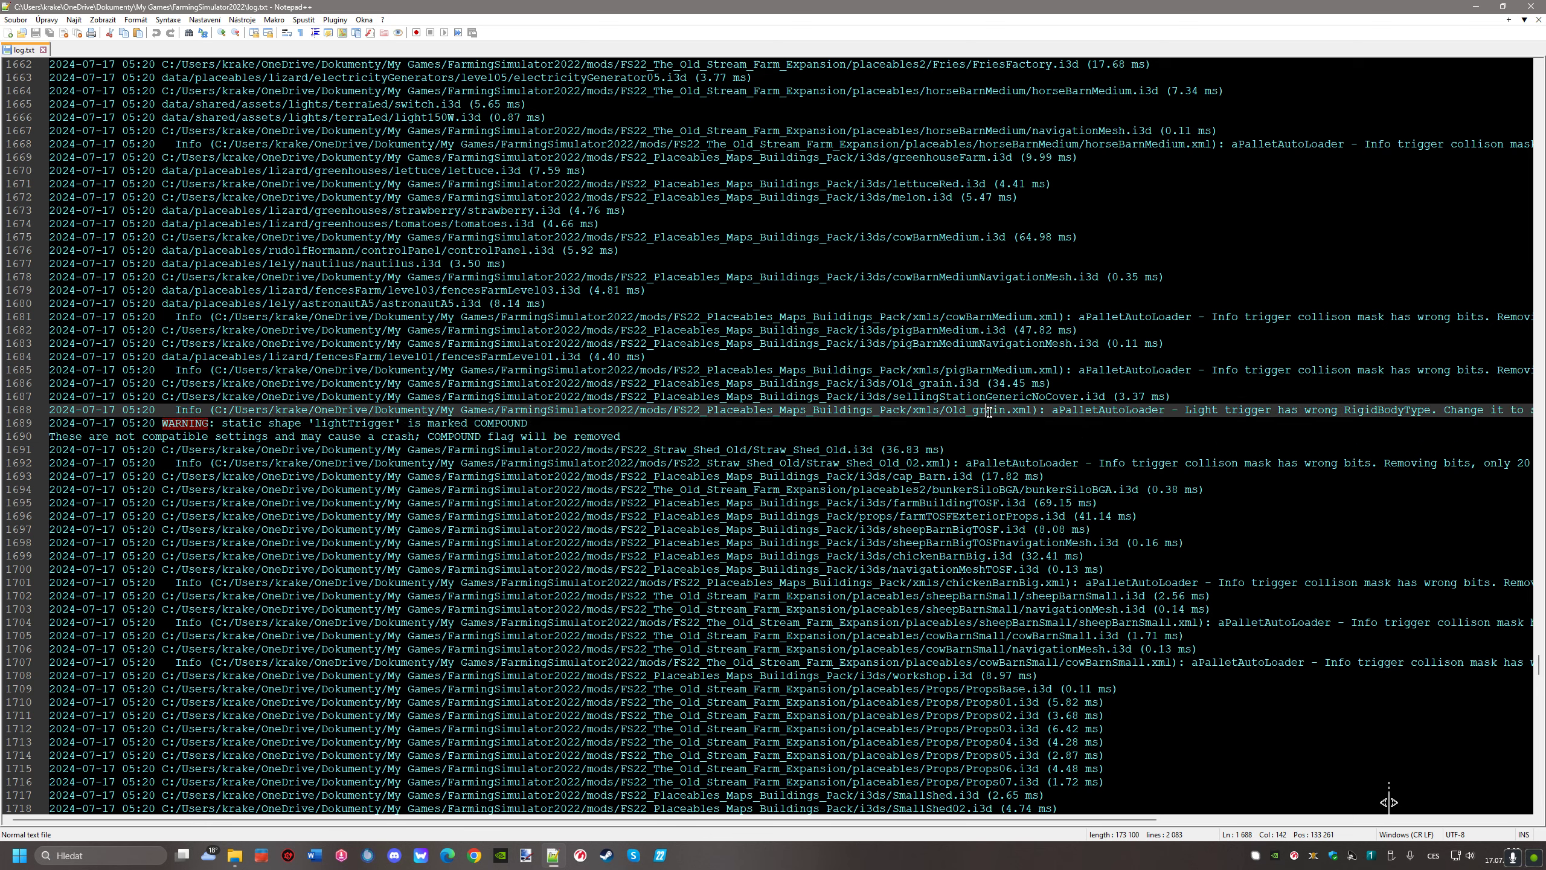
double_click(989, 411)
key("ctrl+c")
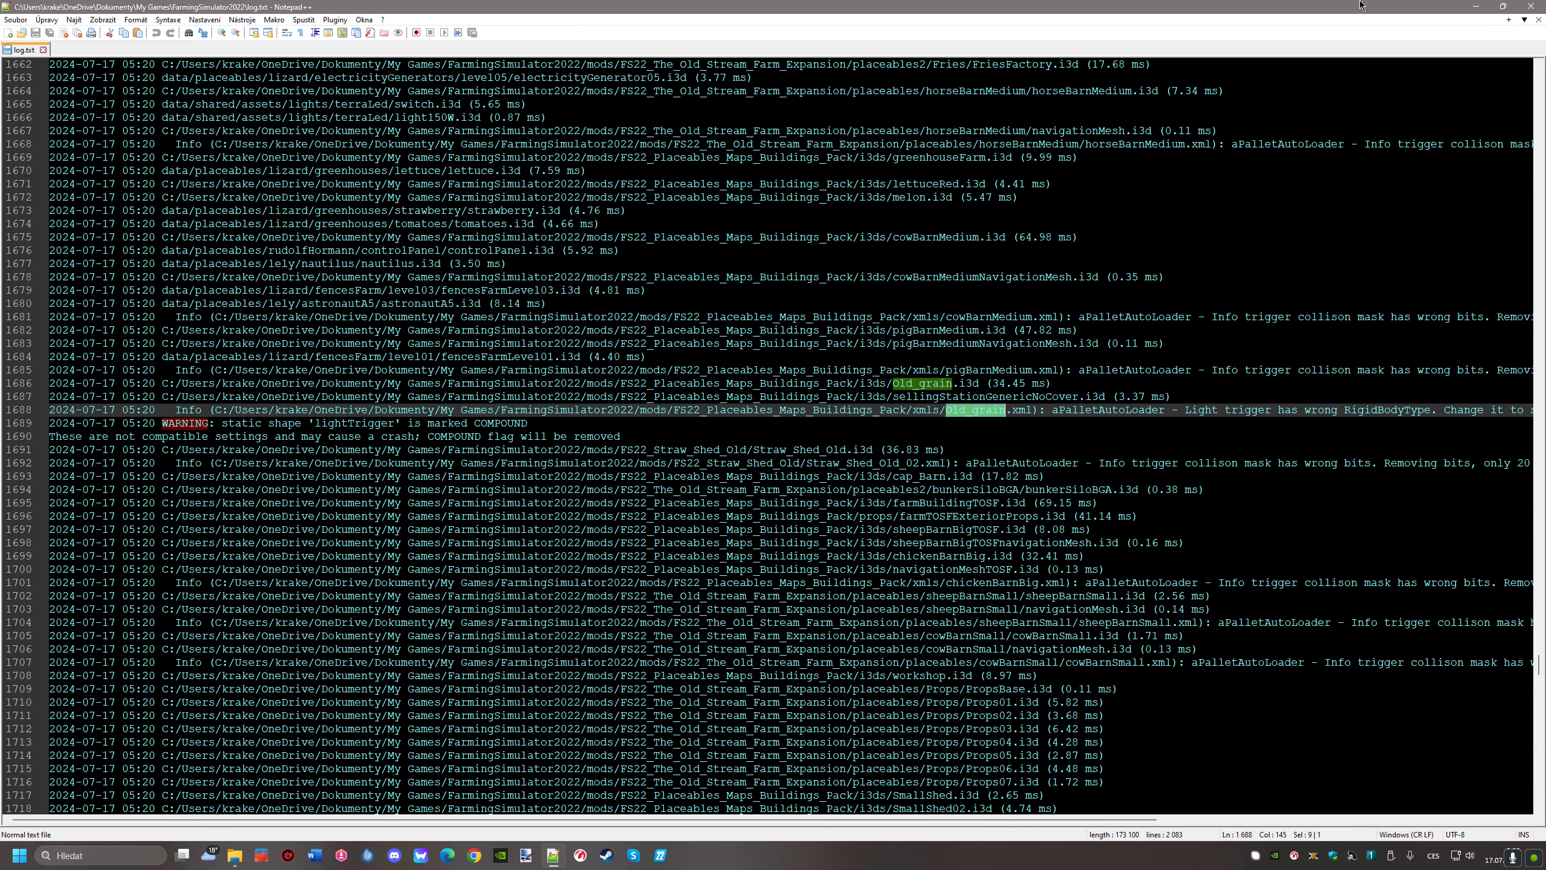
Shrink the Notepad++ window, open the desktop folder FS22_Placeables_Maps_Buildings_Pack and arrange both windows with the 'lightTrigger' warning in view
left_click(1502, 8)
left_click_drag(1006, 228, 893, 573)
double_click(295, 373)
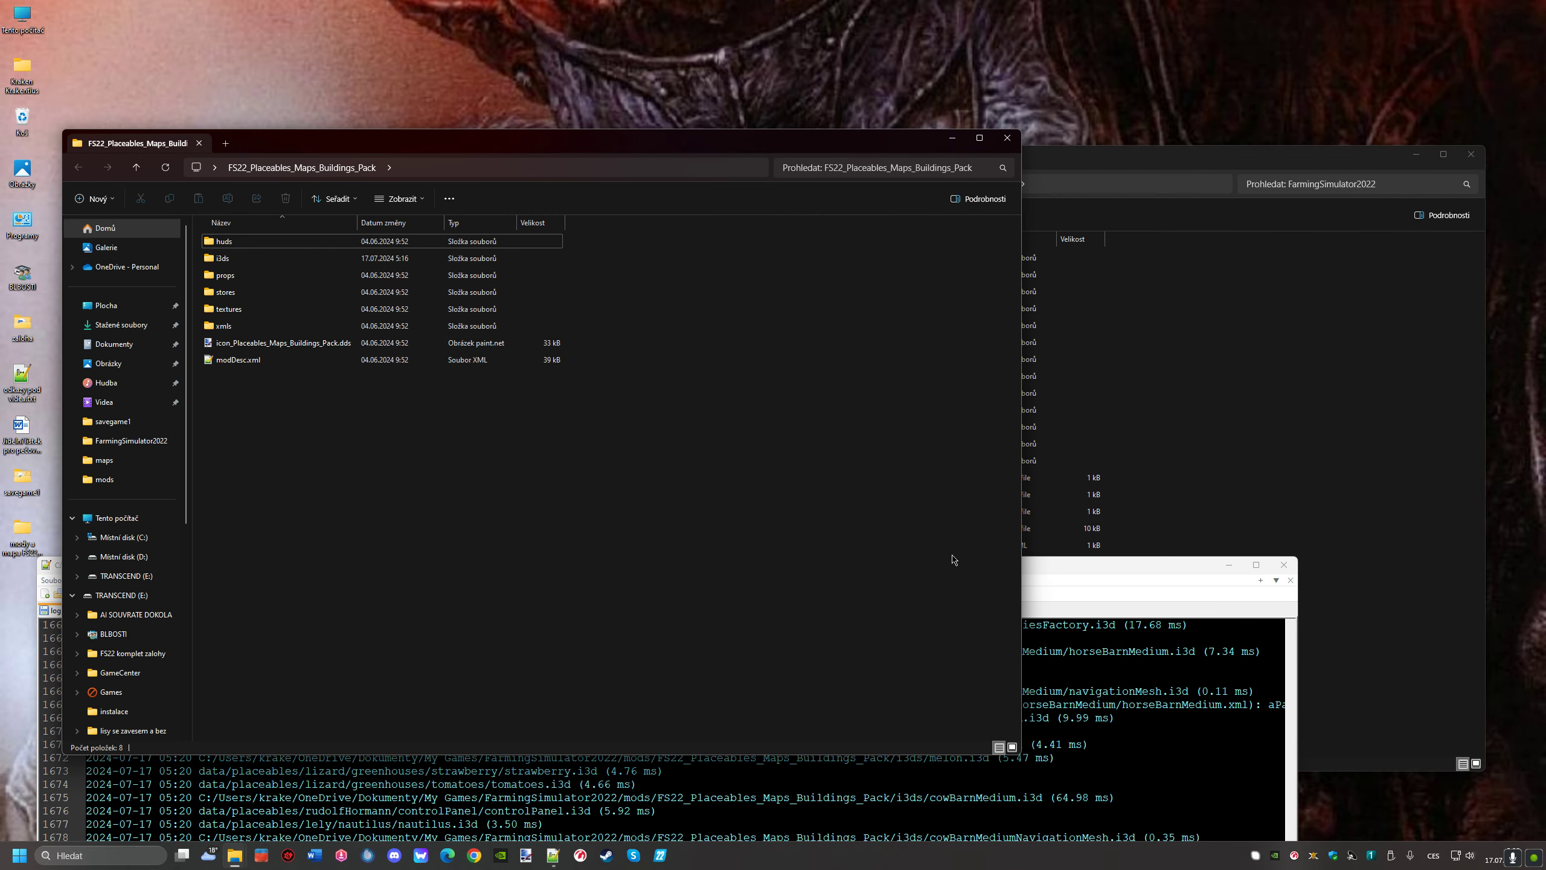
left_click_drag(587, 130, 654, 2)
left_click_drag(1104, 564, 1100, 357)
scroll(852, 575, "down", 3)
scroll(853, 575, "down", 3)
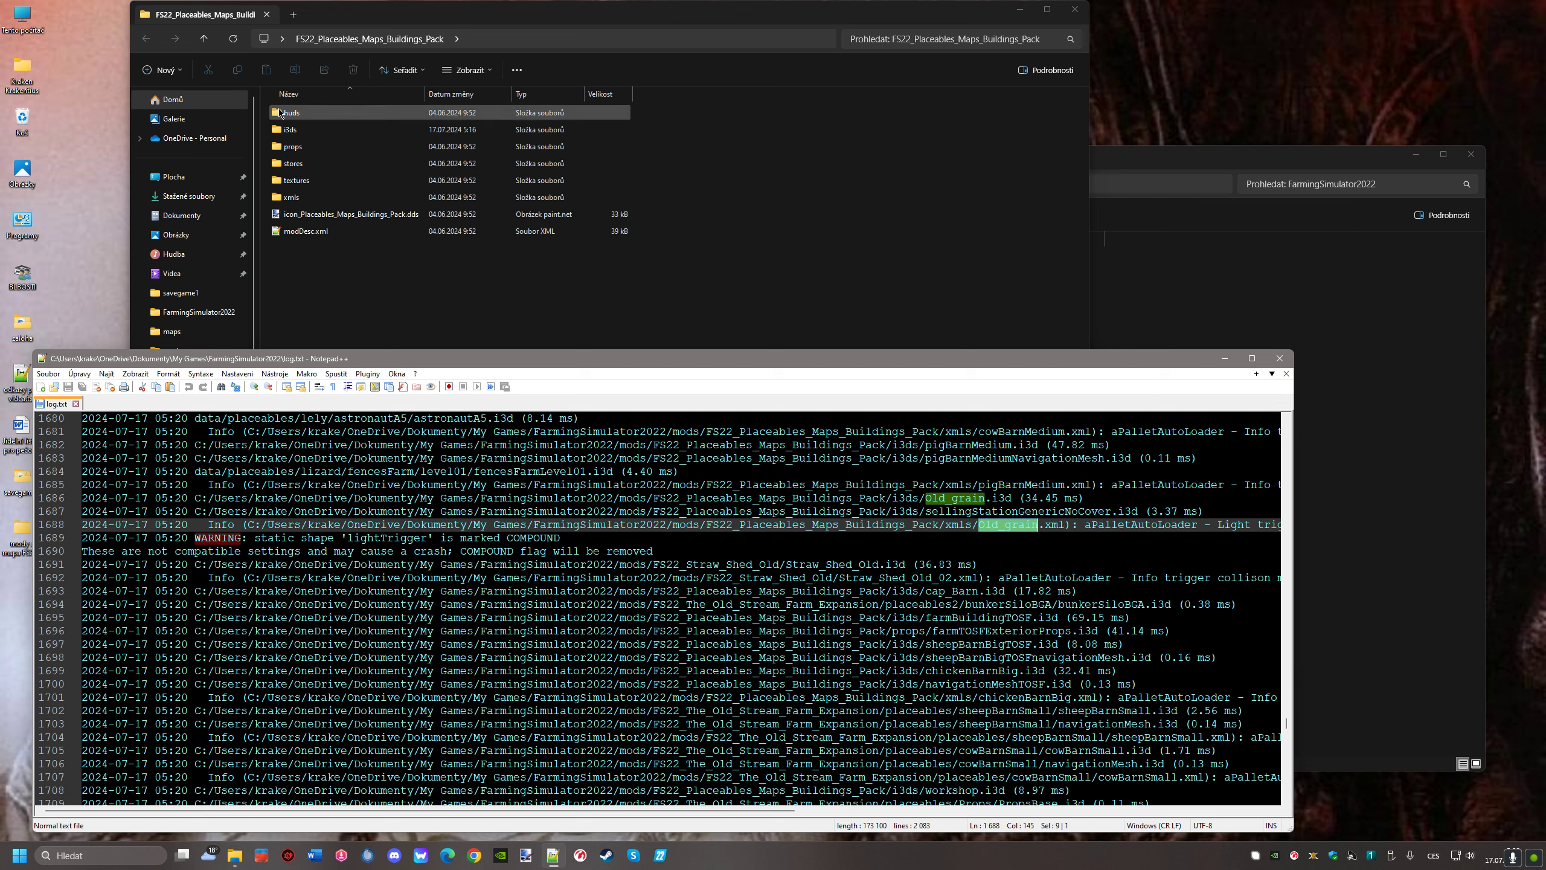
Search the pack's i3ds folder for the copied name Old_grain and bring the log window back to the front
double_click(281, 129)
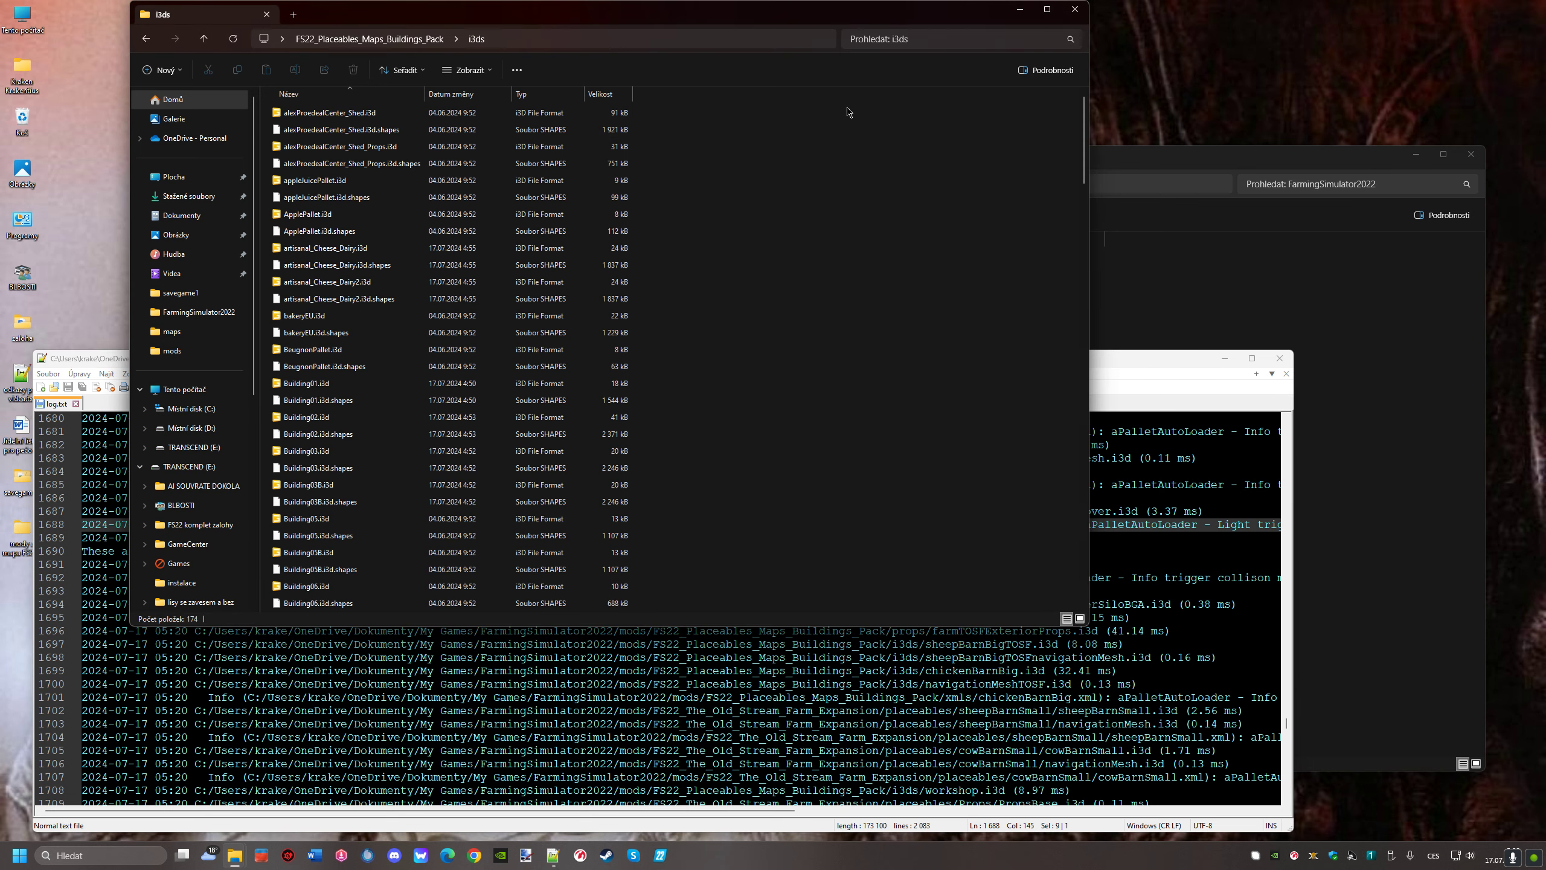
left_click(914, 42)
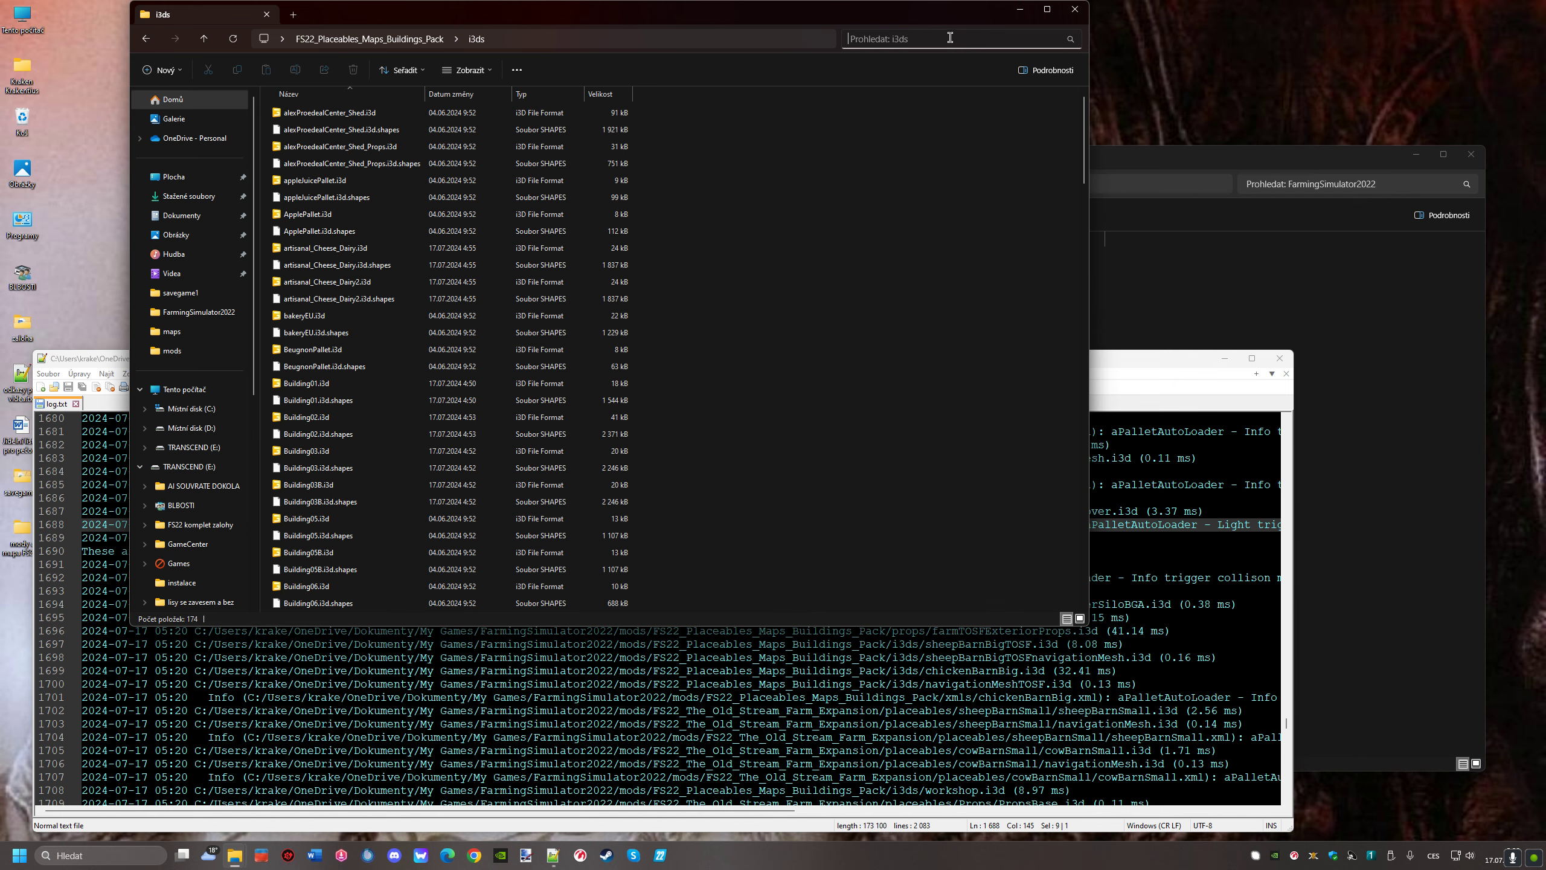
key("ctrl+v")
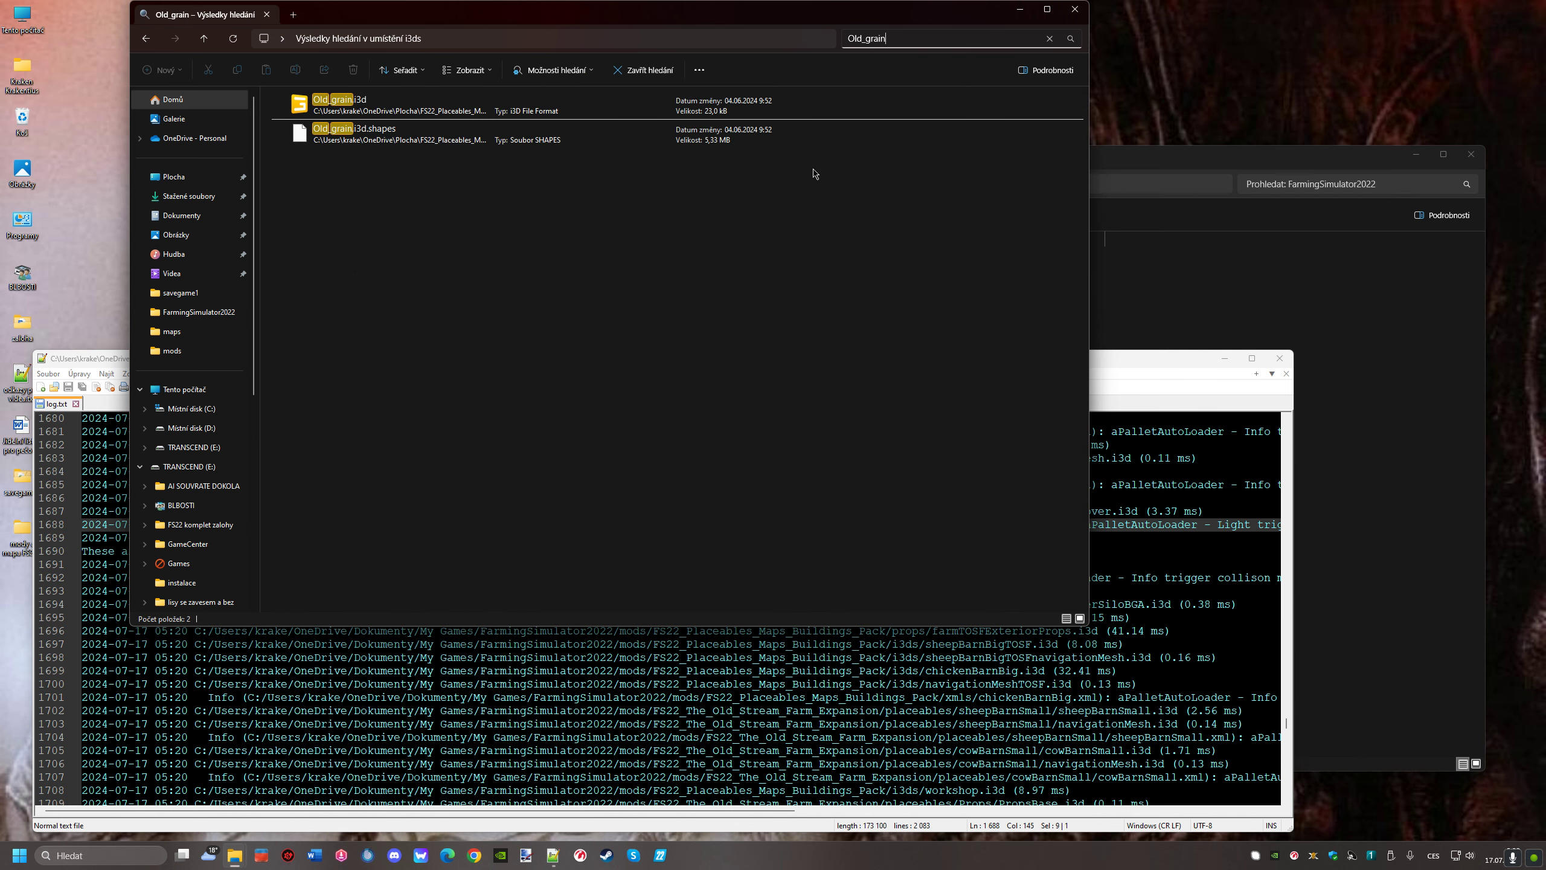
left_click(1150, 363)
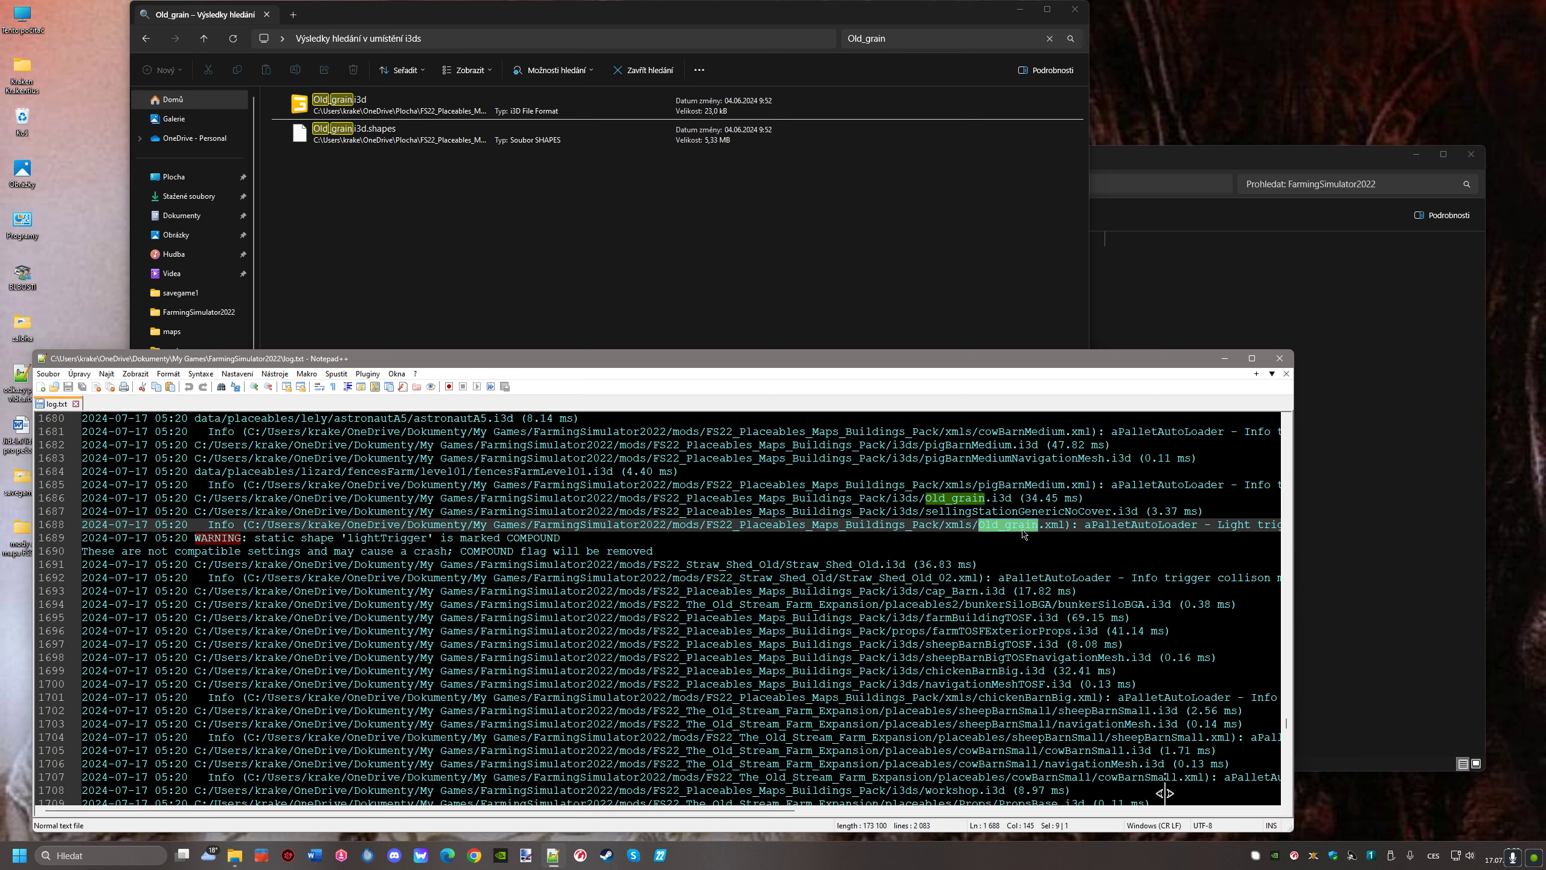
Highlight the file name Old_grain.i3d in log line 1686 and open that file from the folder search results in GIANTS Editor
left_click(936, 498)
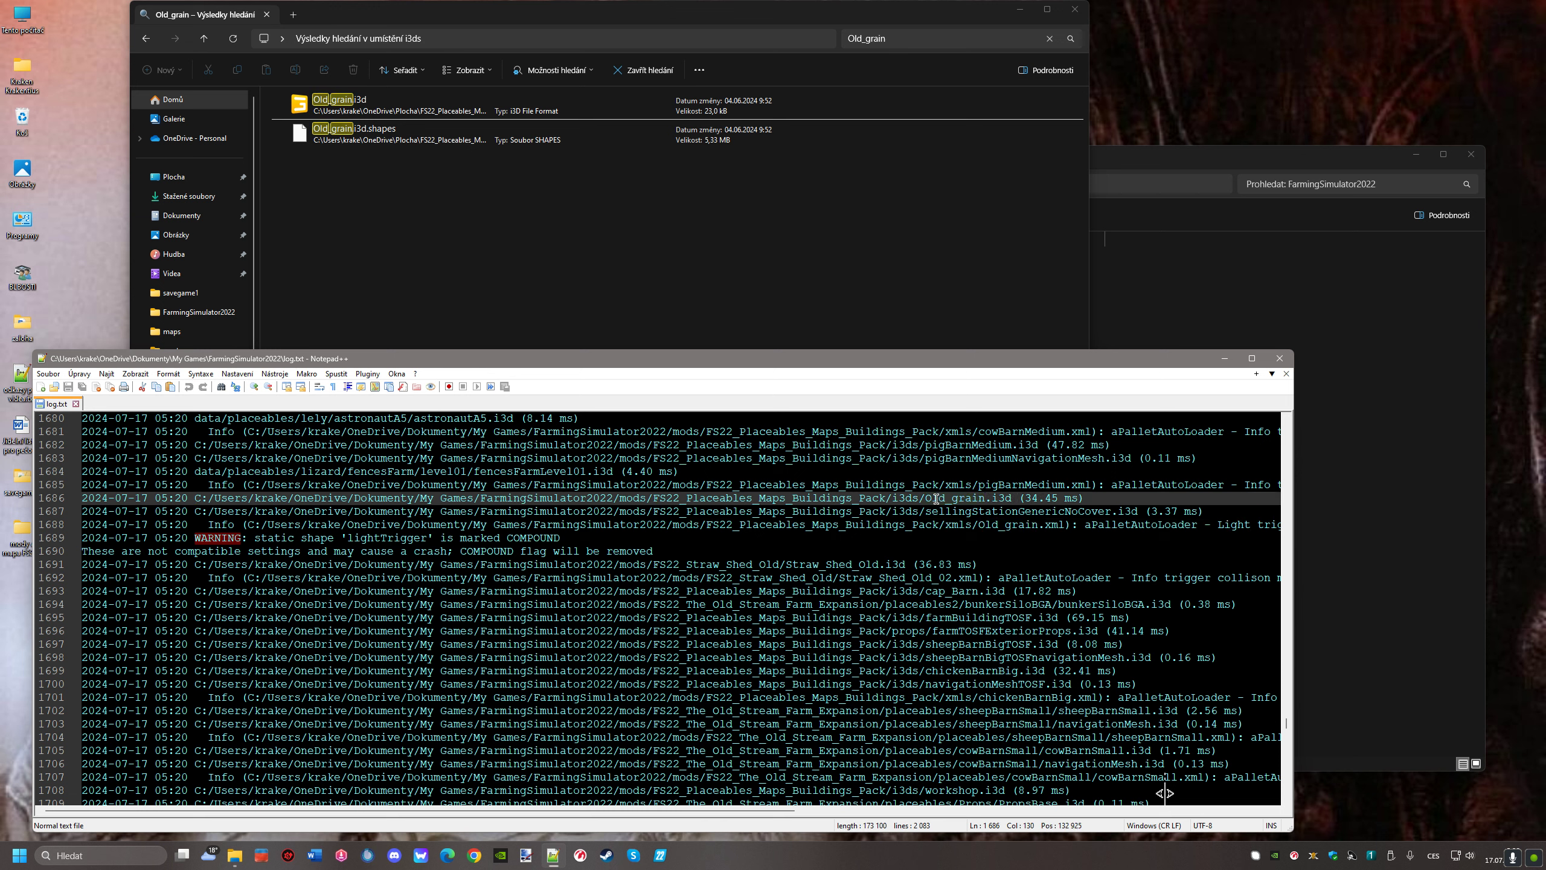
left_click_drag(921, 499, 1005, 503)
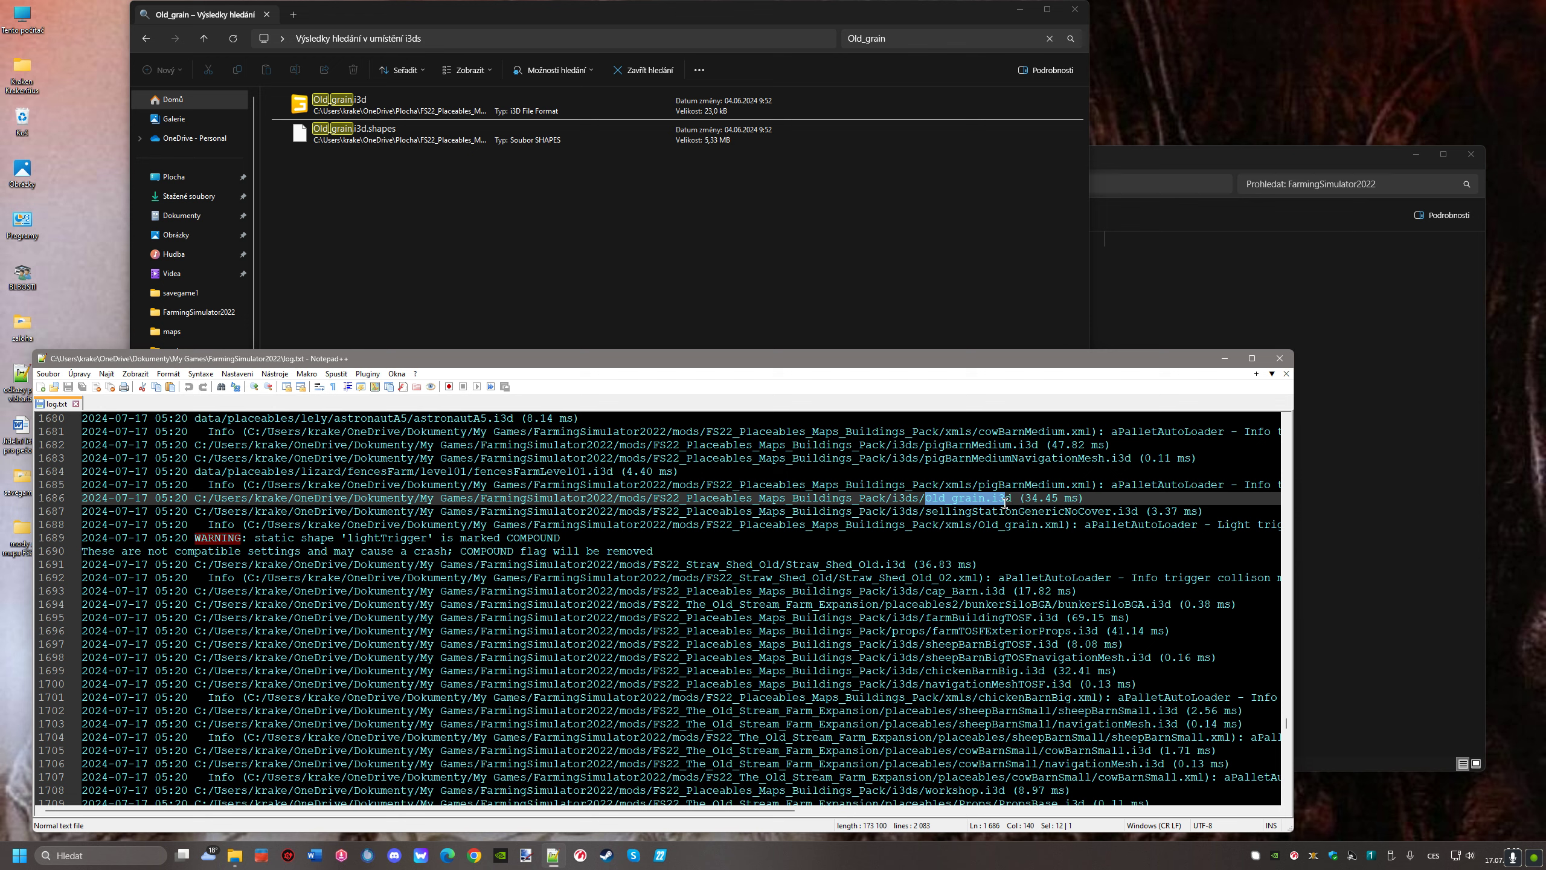
left_click(386, 19)
left_click(306, 108)
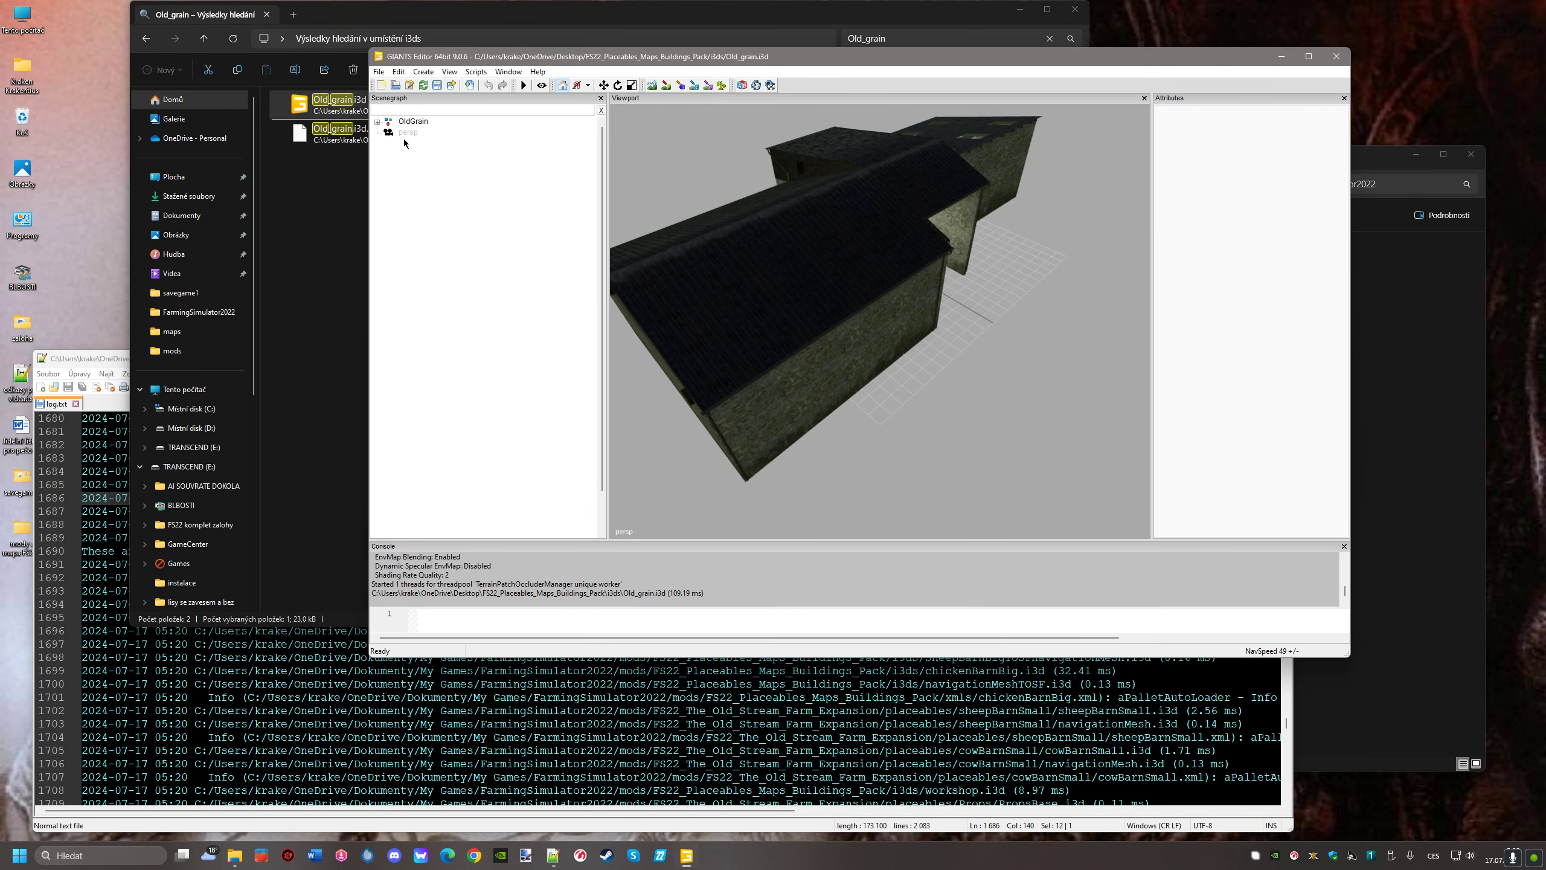
Expand OldGrain and its lights group in the scenegraph, select lightTrigger and turn on its visibility
left_click(376, 122)
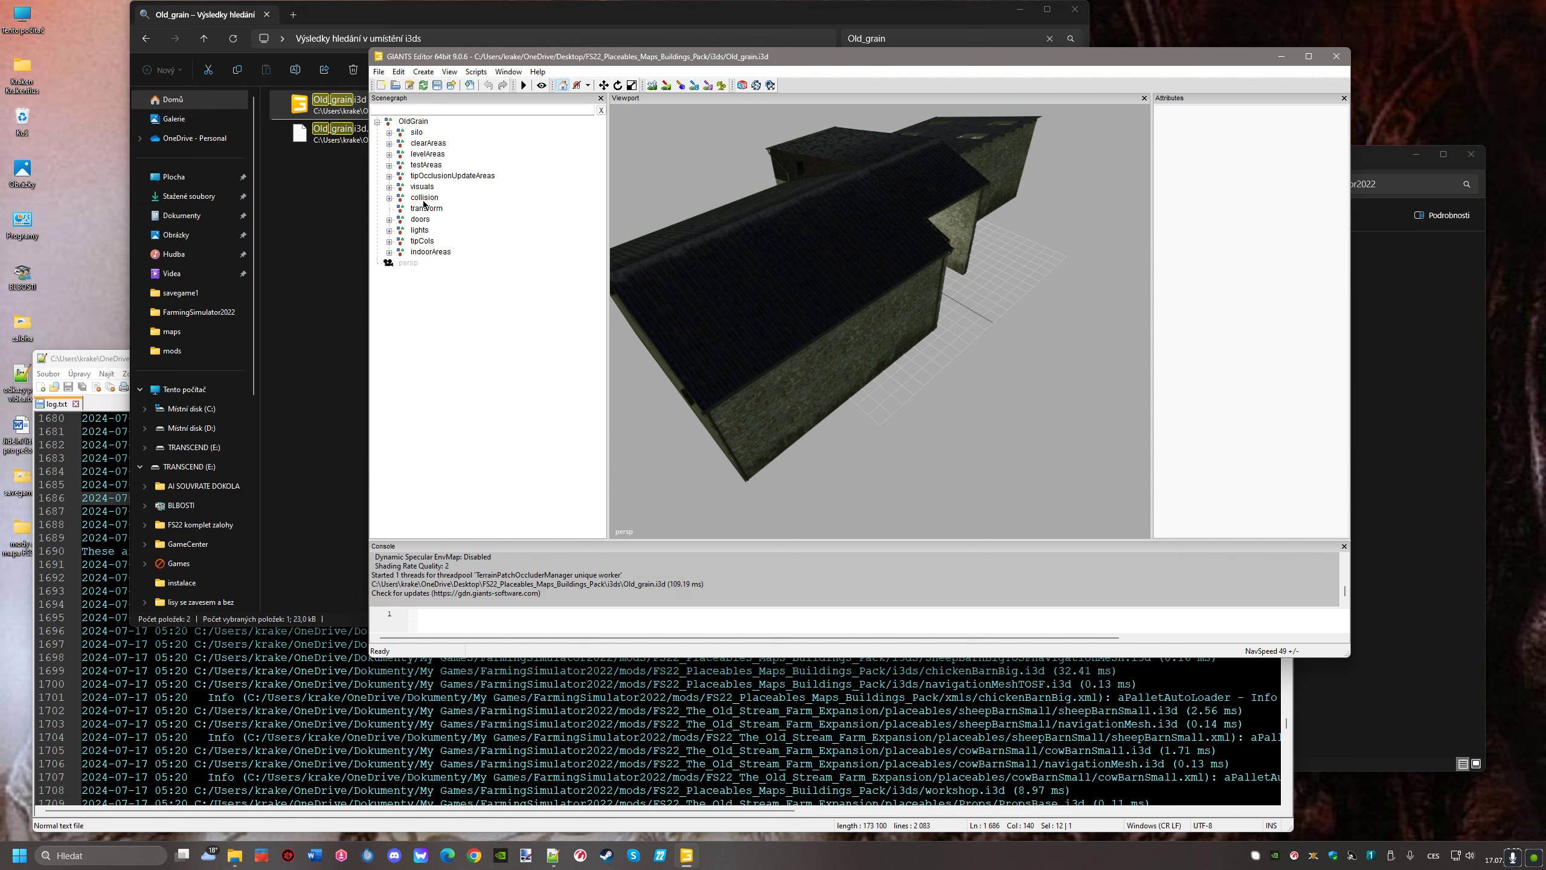
left_click(418, 232)
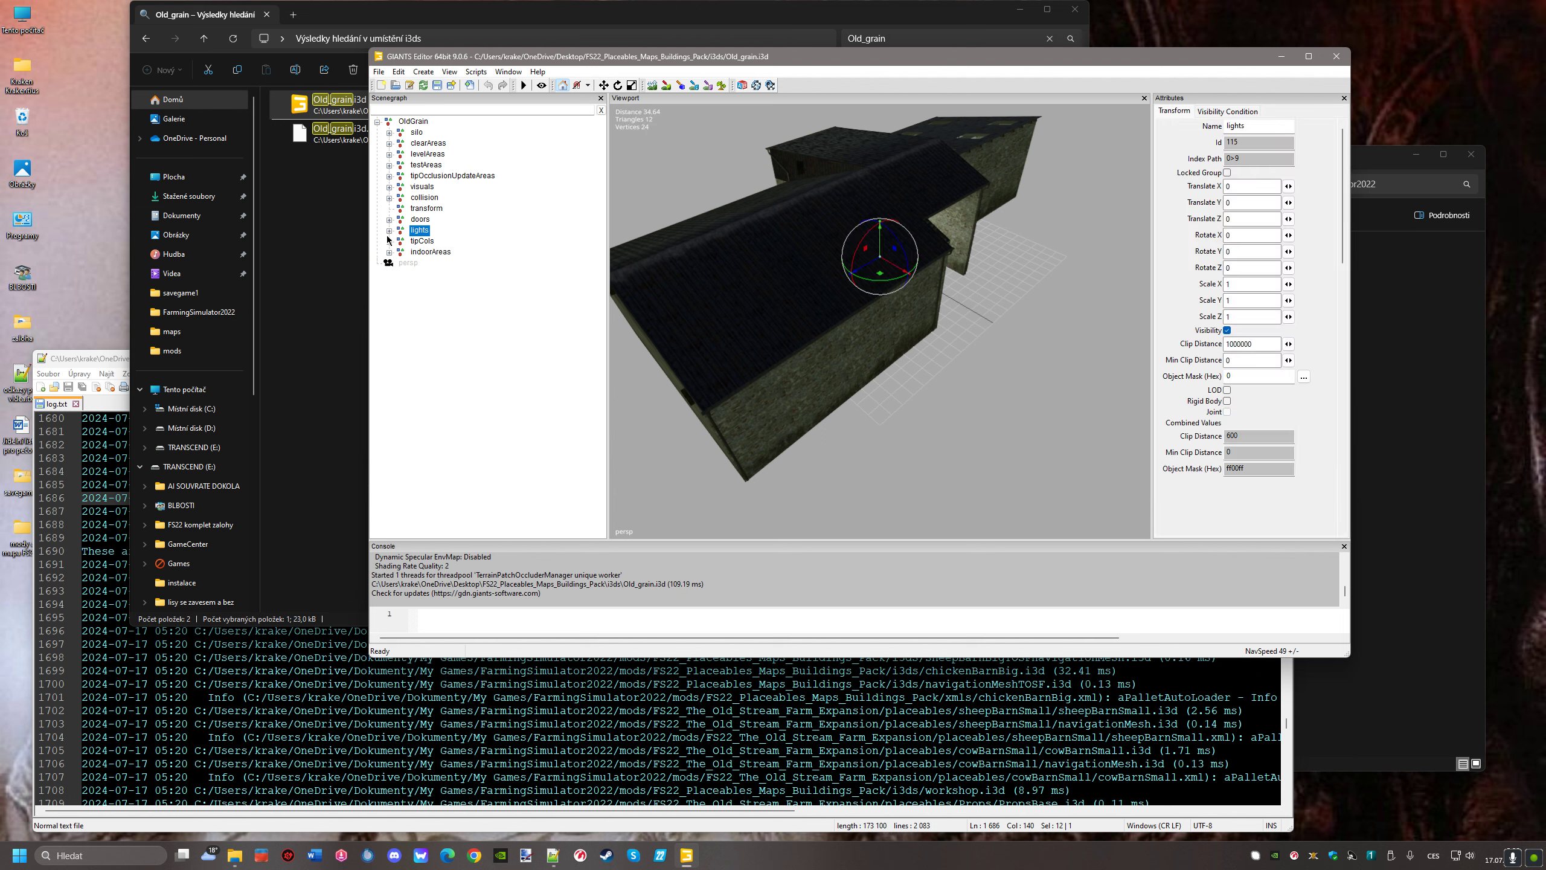
left_click(389, 230)
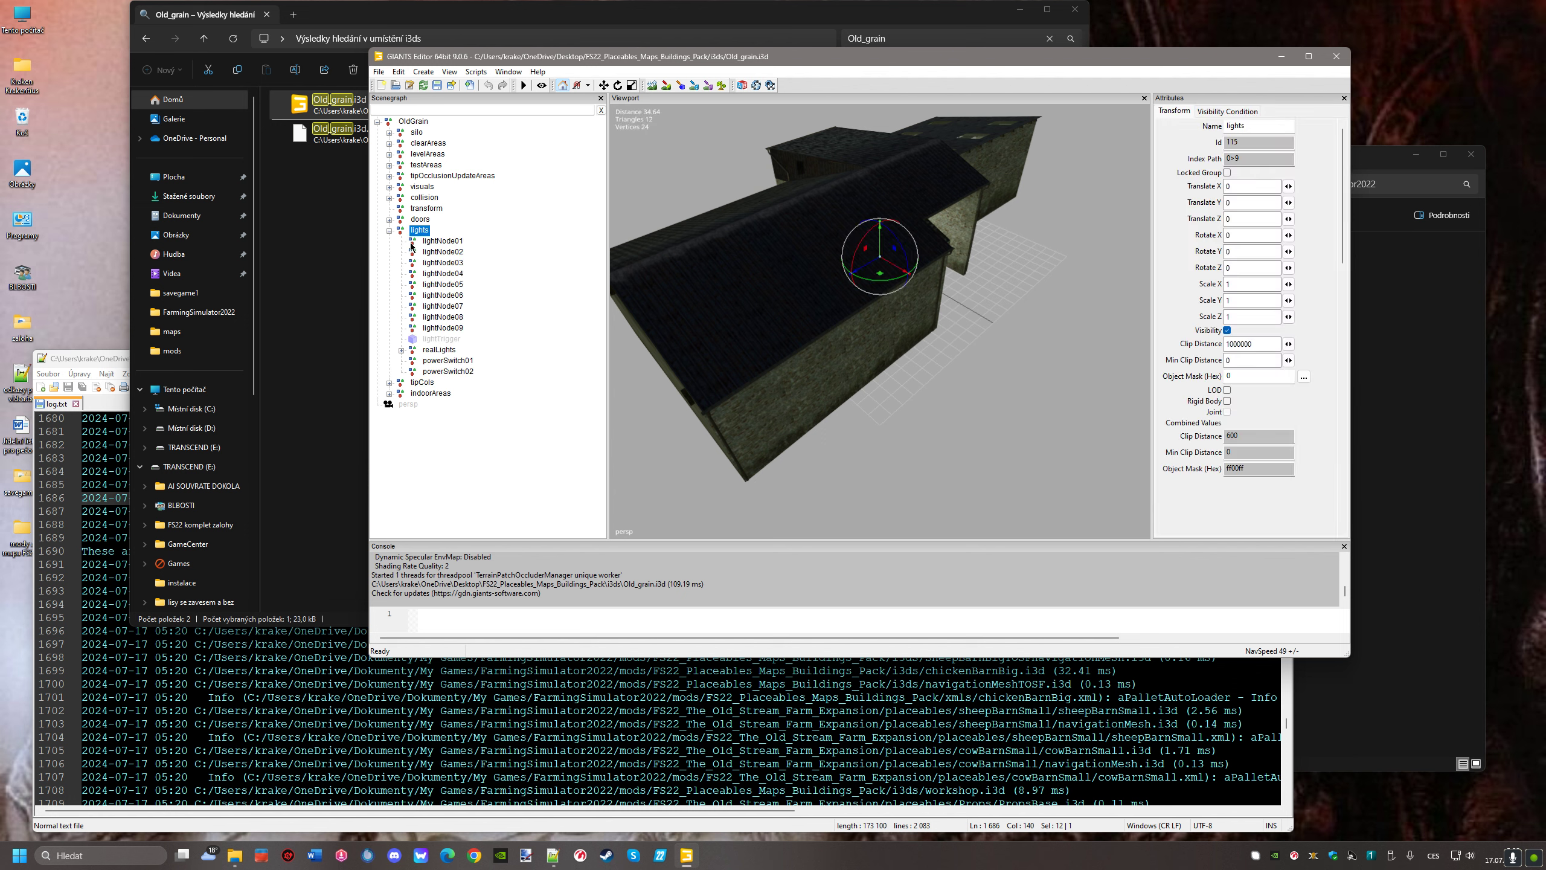
left_click(433, 340)
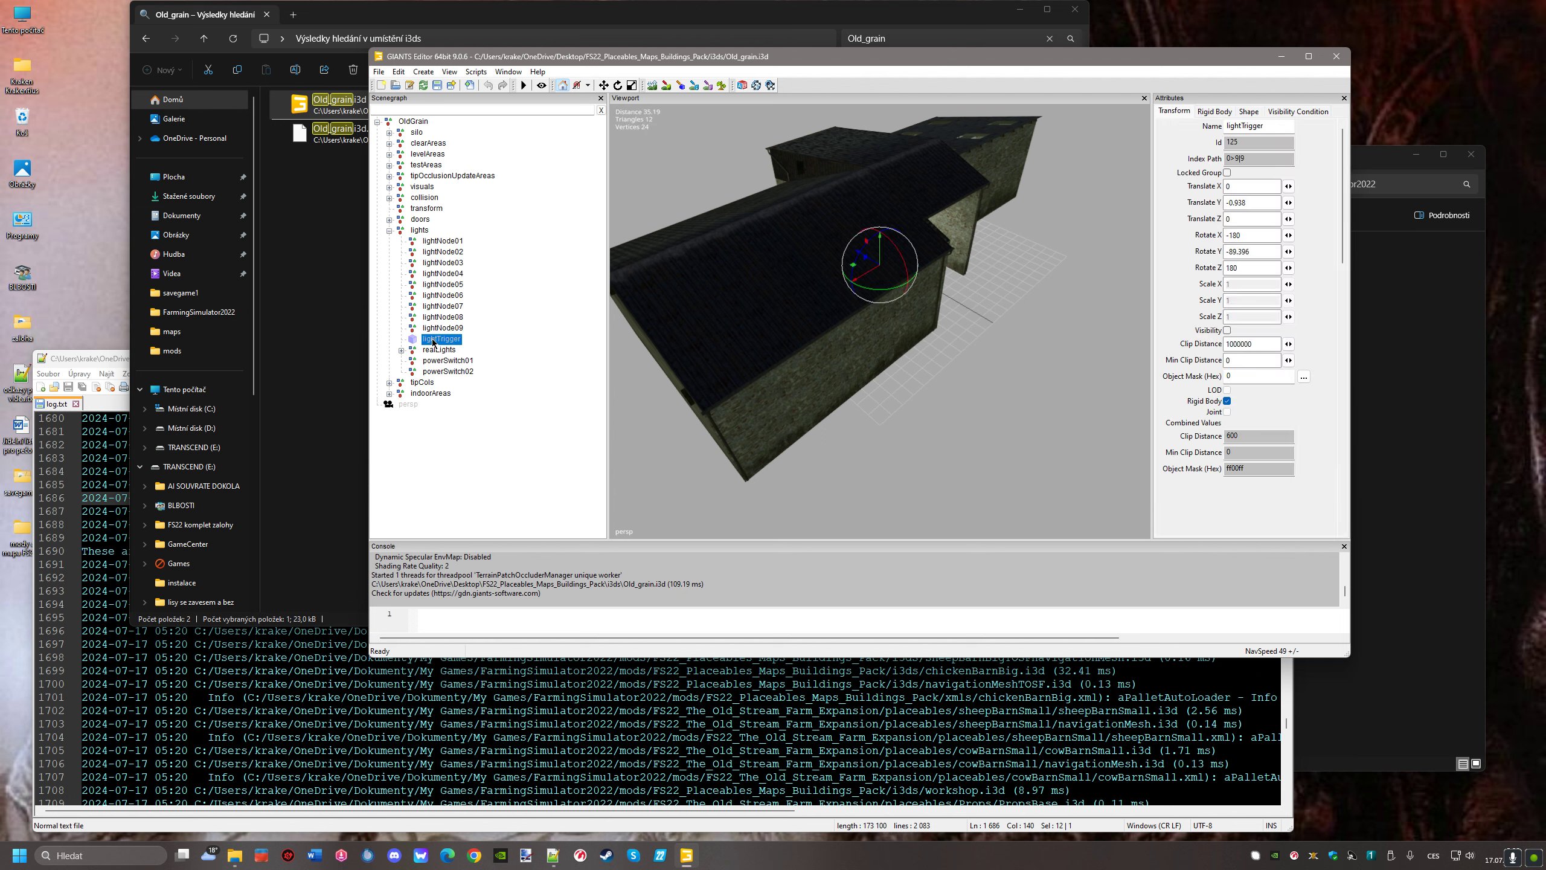
left_click(1227, 331)
Disable Compound on lightTrigger's static rigid body, save Old_grain.i3d and close GIANTS Editor
left_click(1214, 112)
left_click(1257, 127)
left_click(1234, 144)
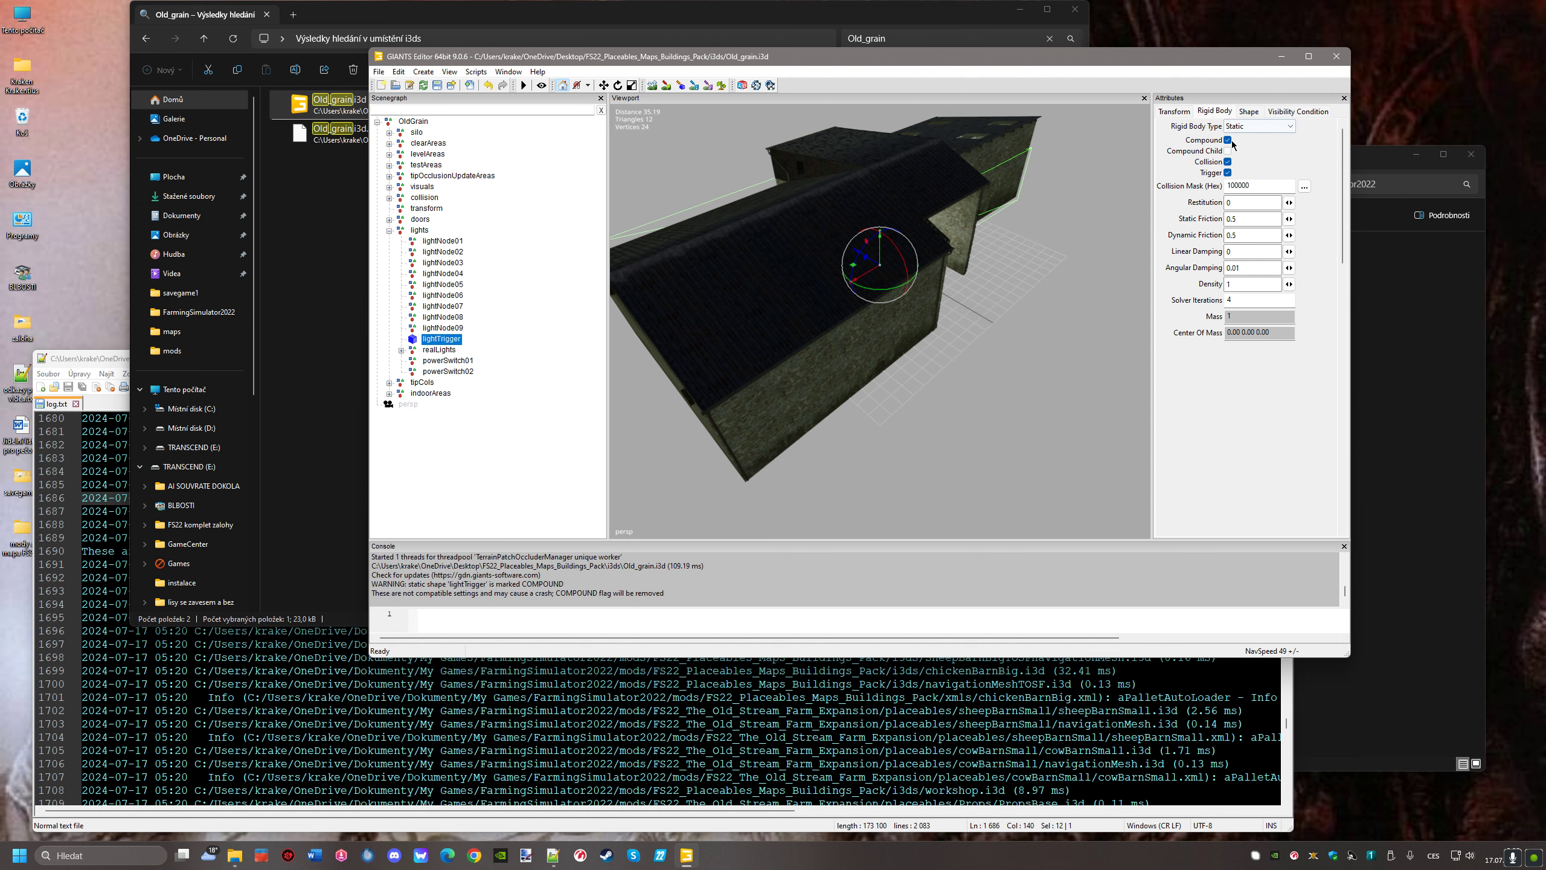
left_click(445, 328)
left_click(439, 340)
left_click(1213, 112)
left_click(438, 86)
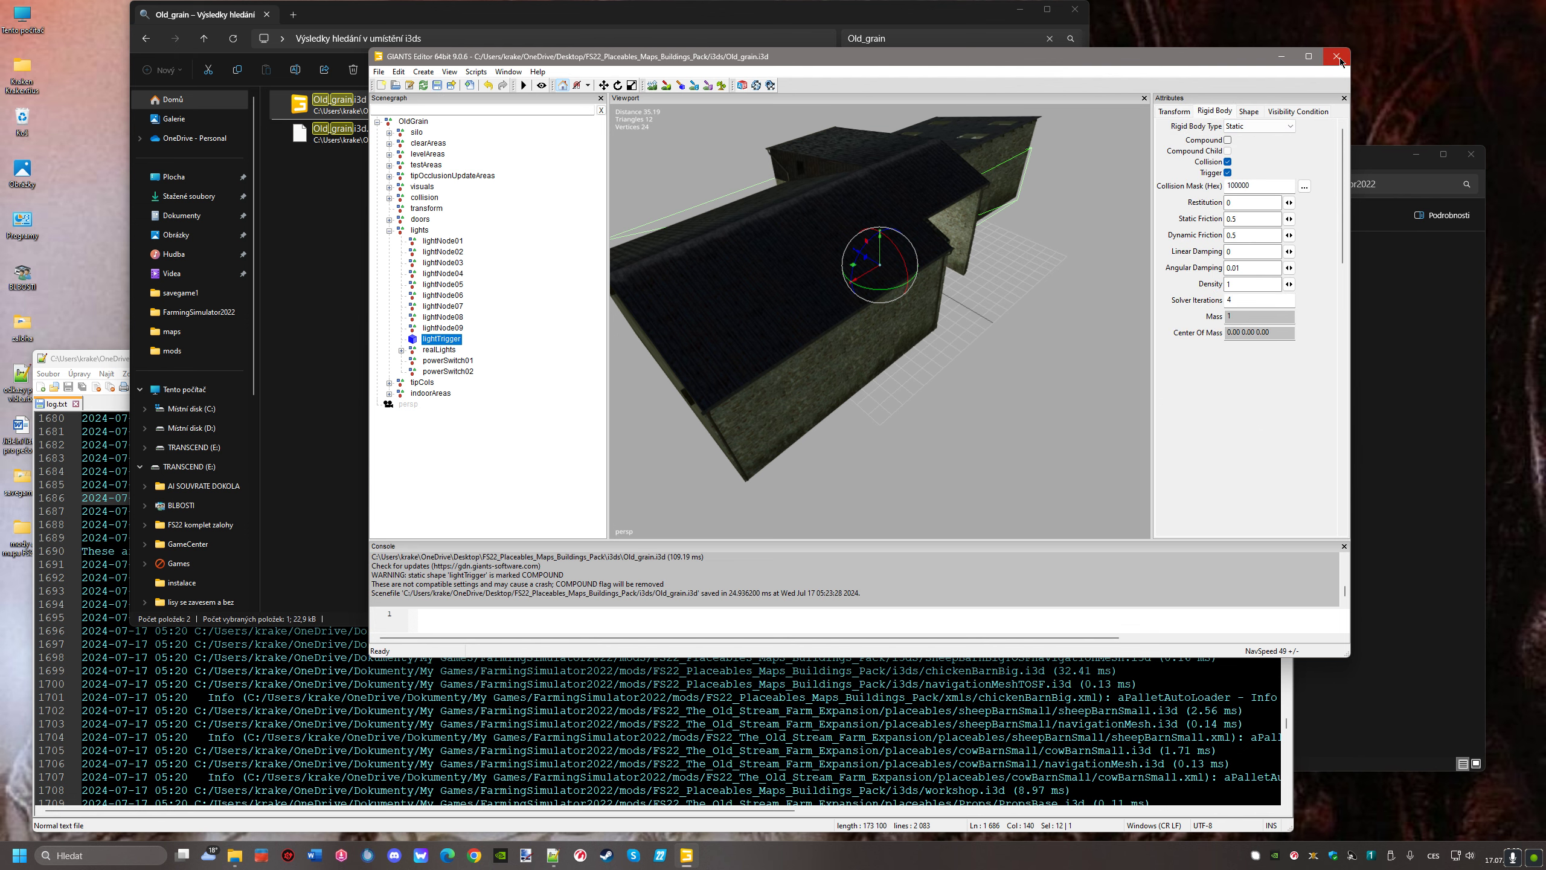
left_click(1336, 56)
Return to the pack's root folder and compress all its contents into the ZIP archive FS22_Placeables_Maps_Buildings_Pack.zip with WinRAR
key("alt+Left")
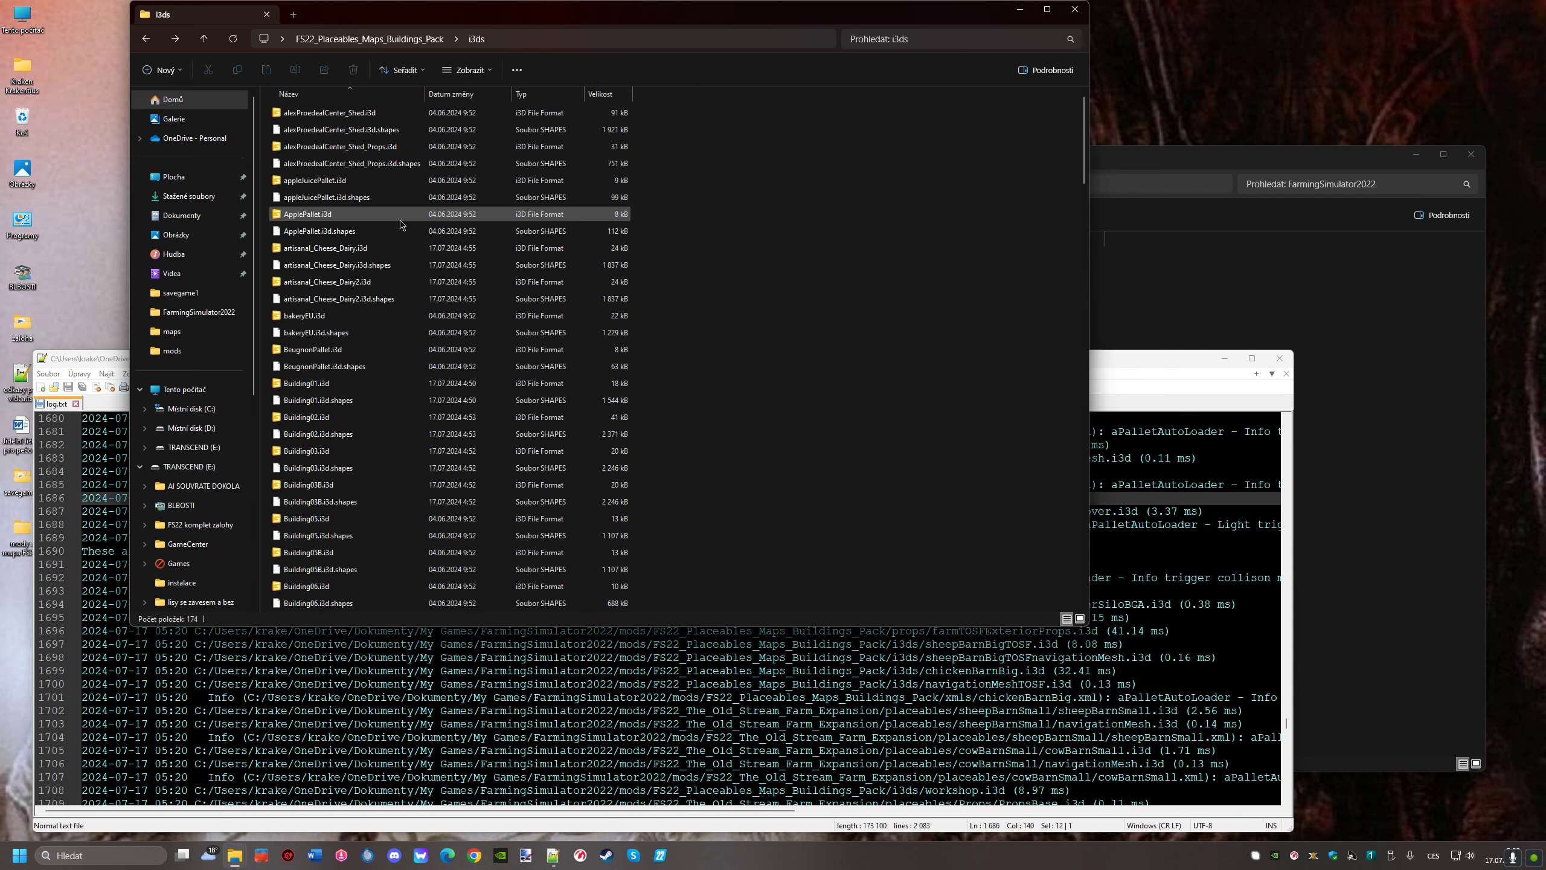
key("alt+Up")
left_click_drag(329, 286, 293, 115)
right_click(292, 115)
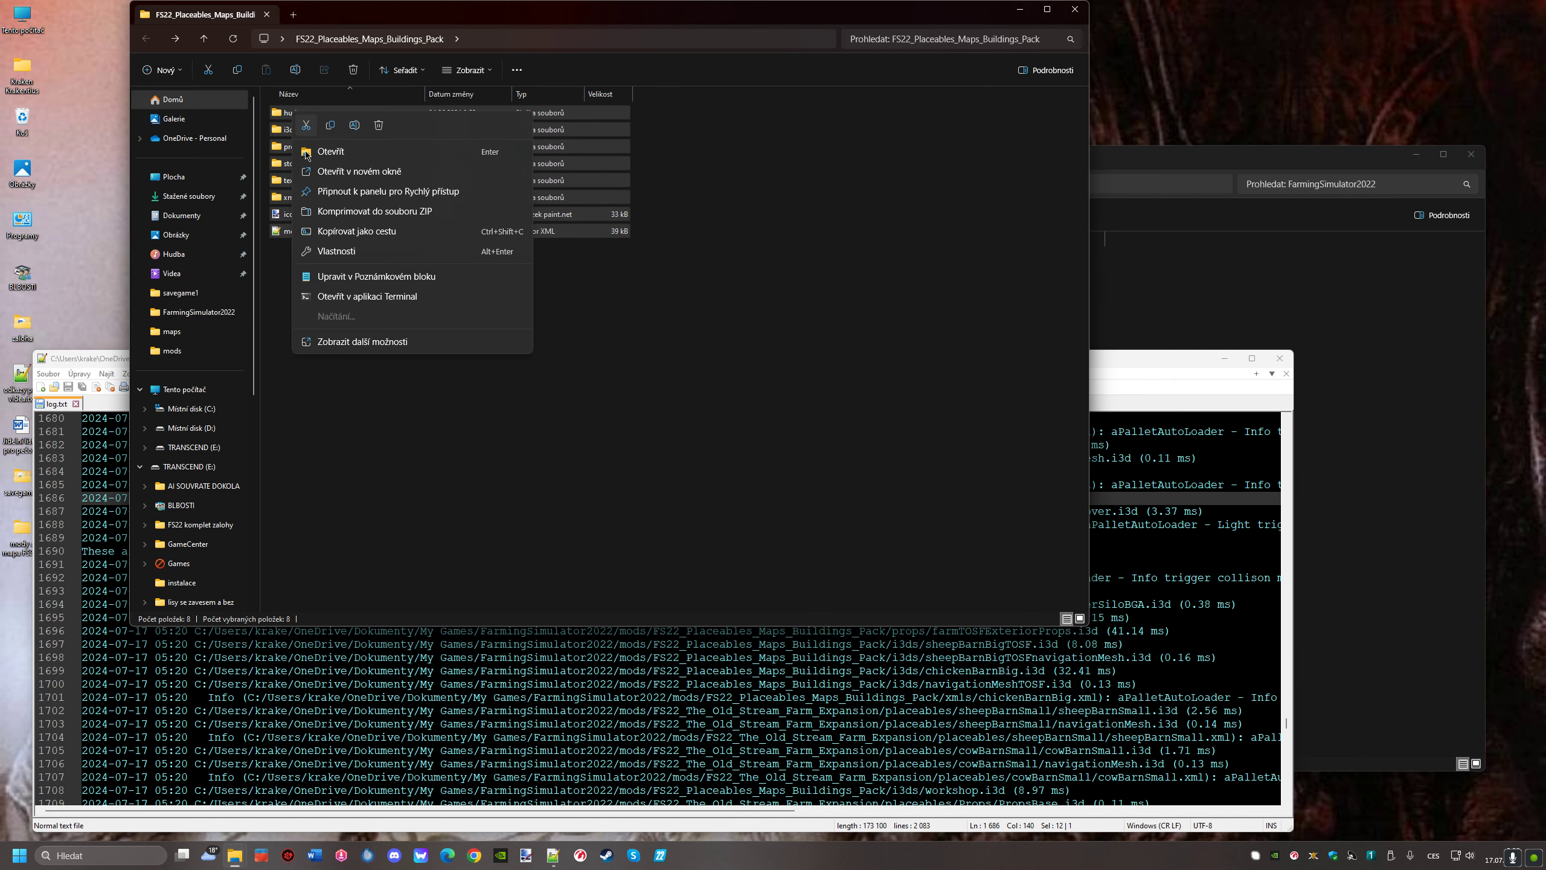
mouse_move(333, 315)
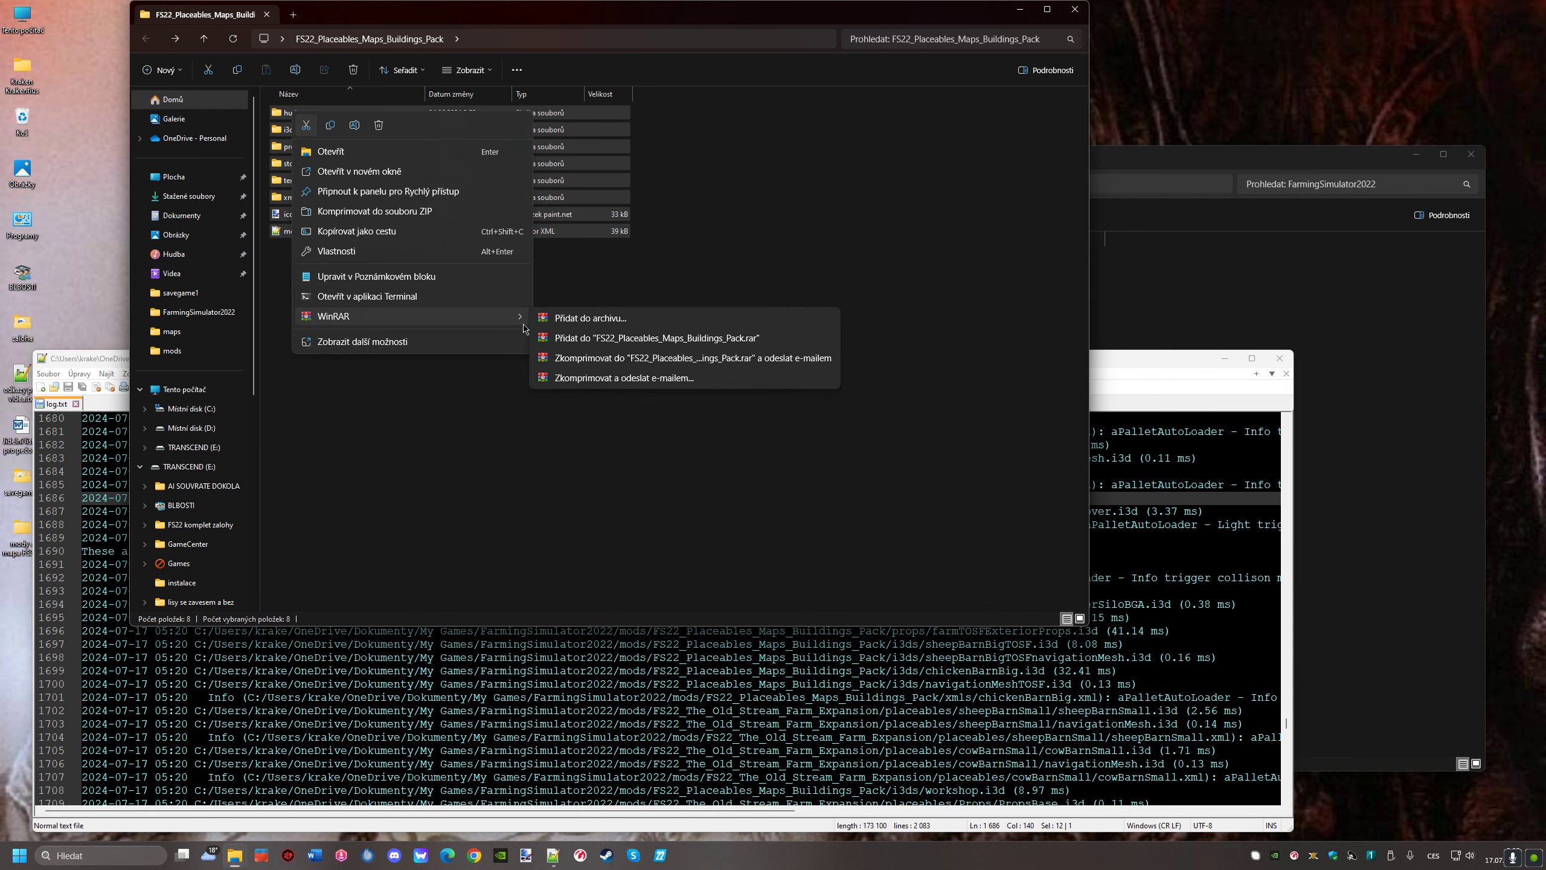
left_click(585, 319)
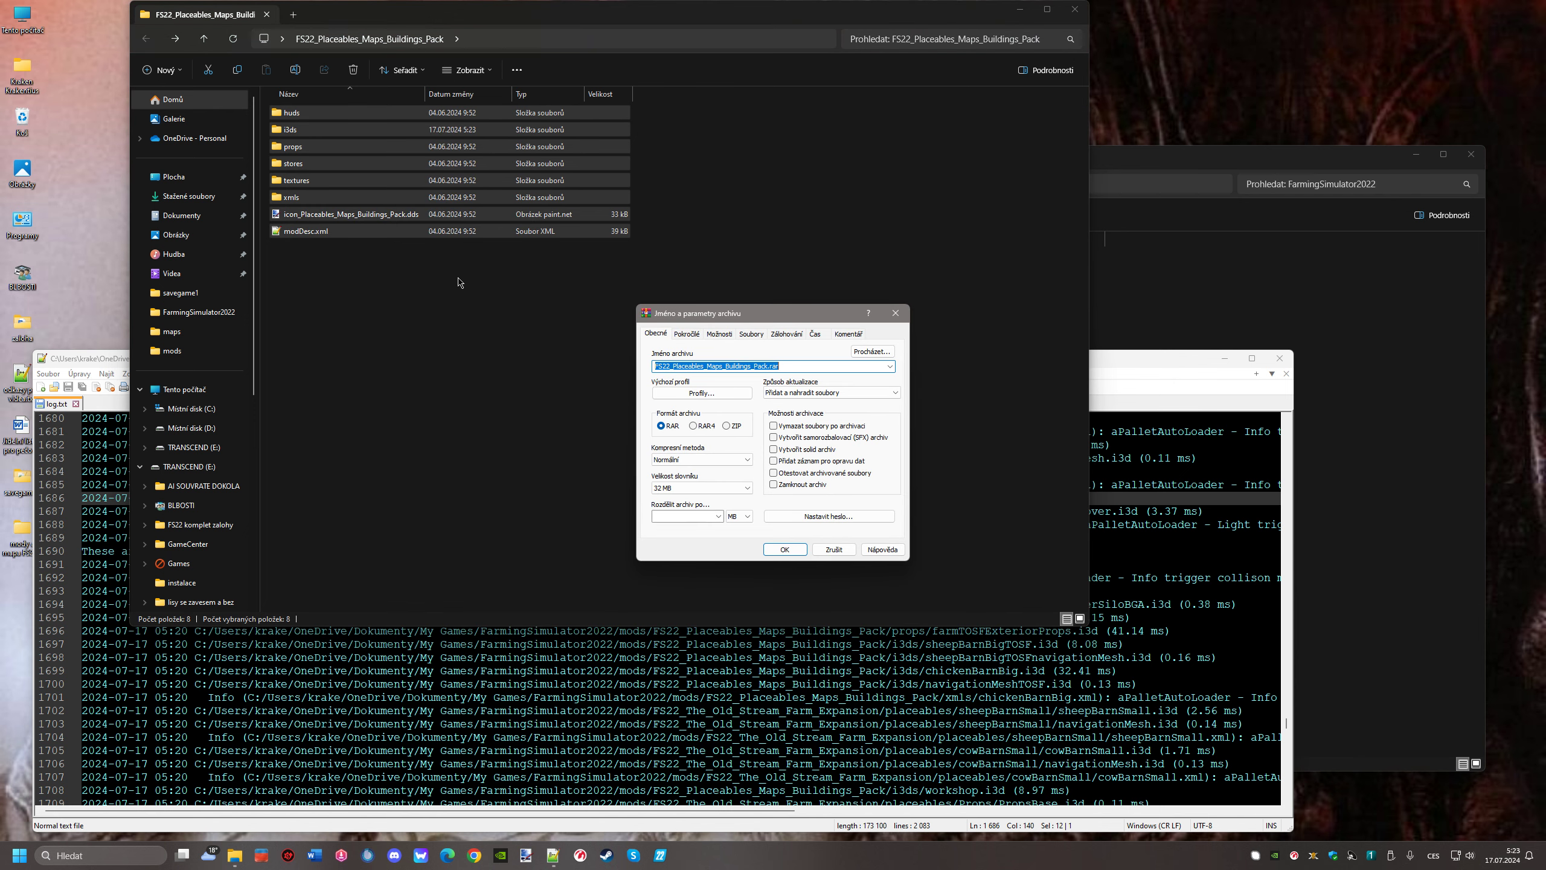
left_click(726, 425)
left_click(785, 549)
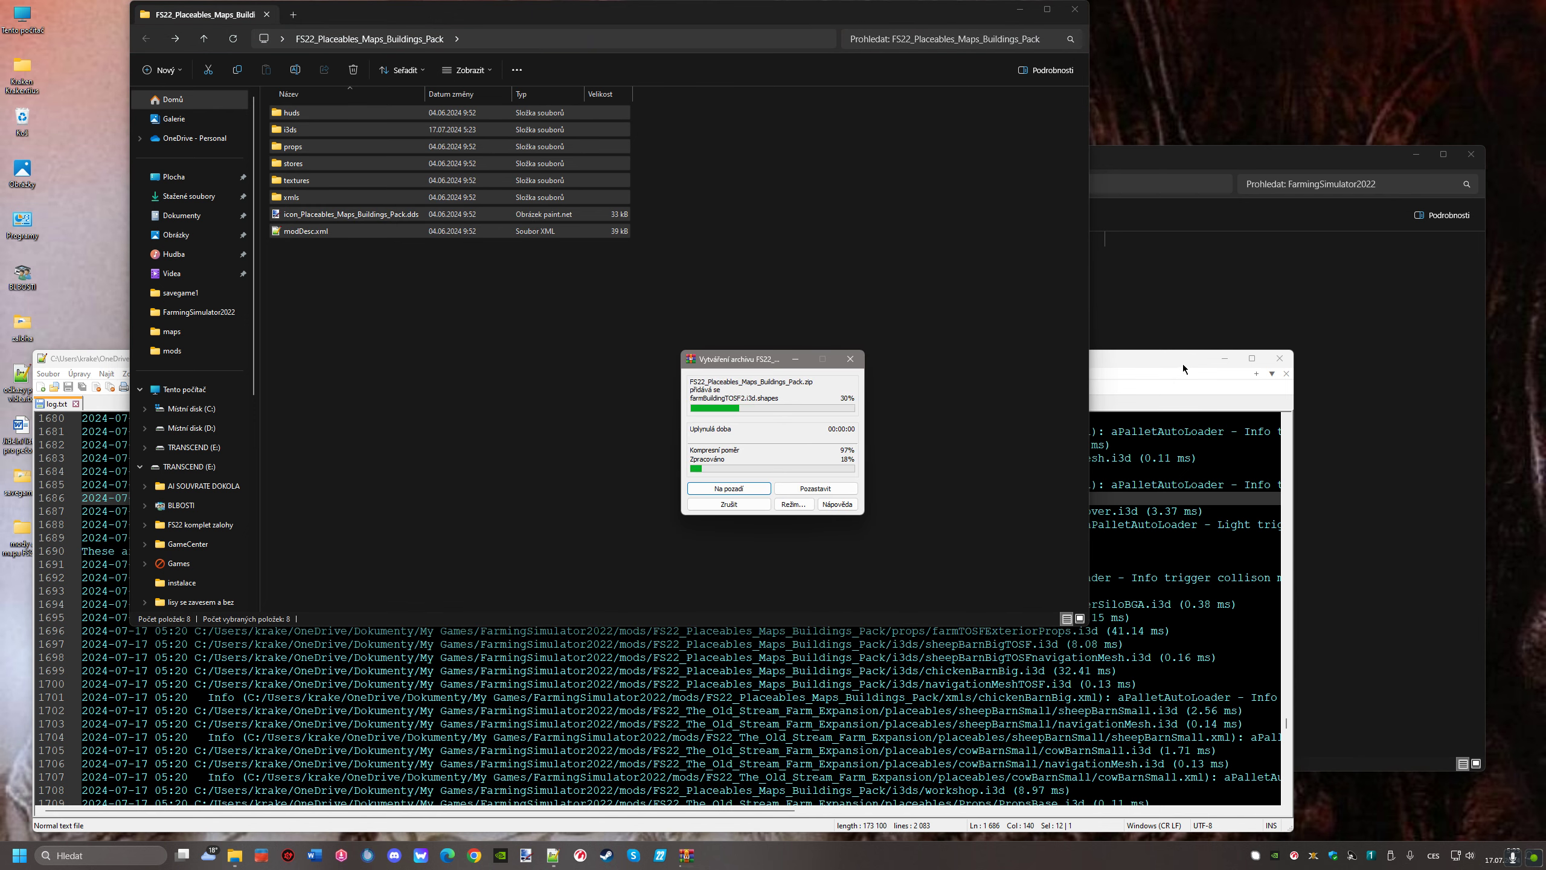
Close the log and Notepad++, reposition the FarmingSimulator2022 folder window and open its mods folder
left_click(1182, 363)
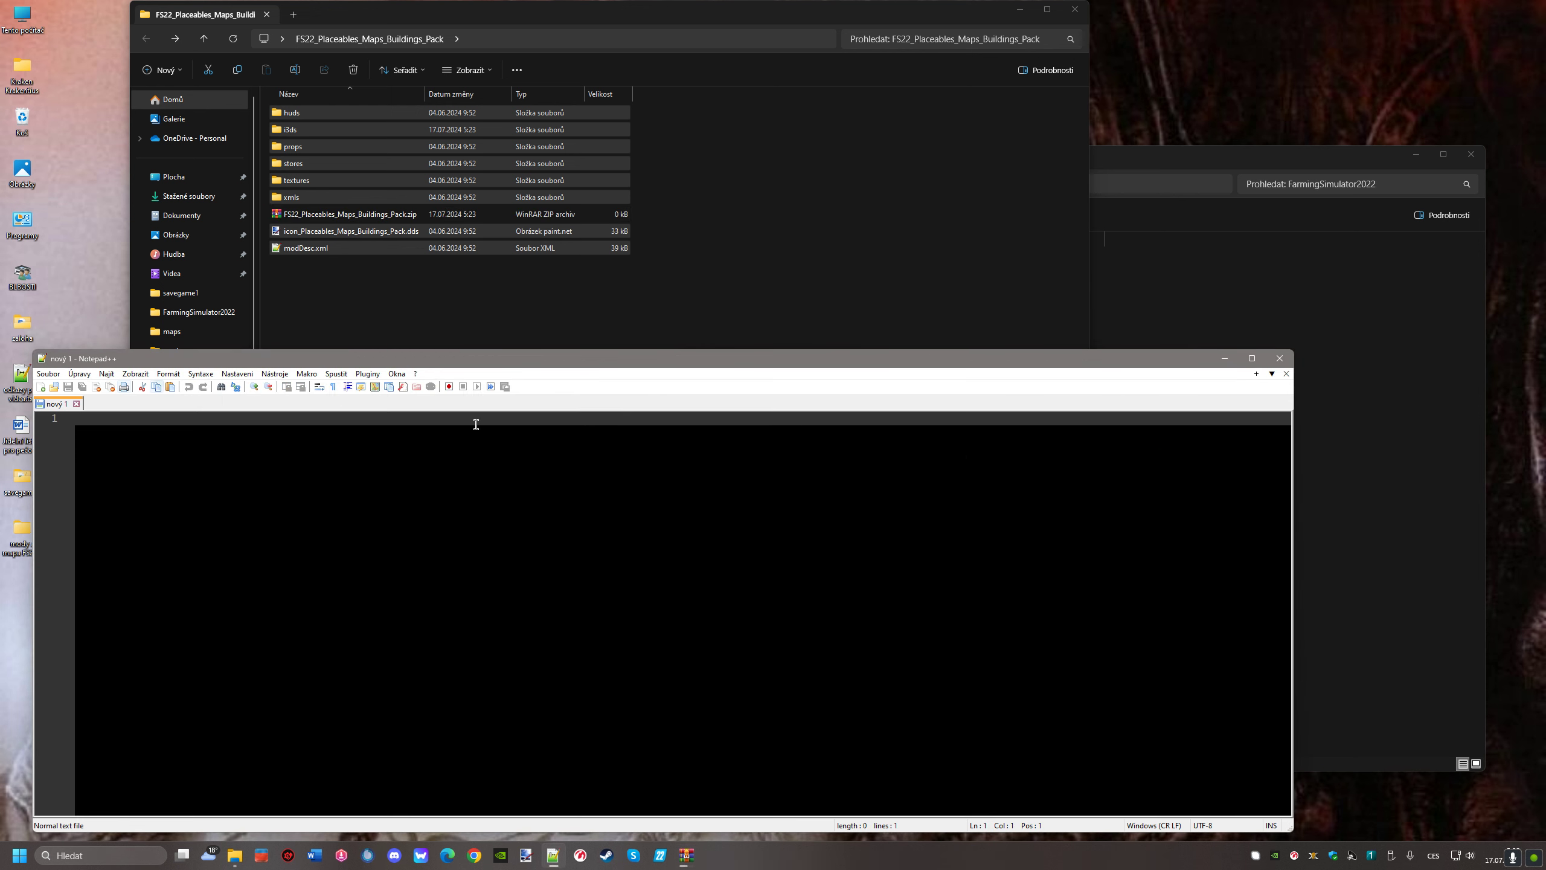
left_click(1280, 358)
left_click_drag(1197, 160, 1361, 137)
left_click(837, 304)
double_click(837, 304)
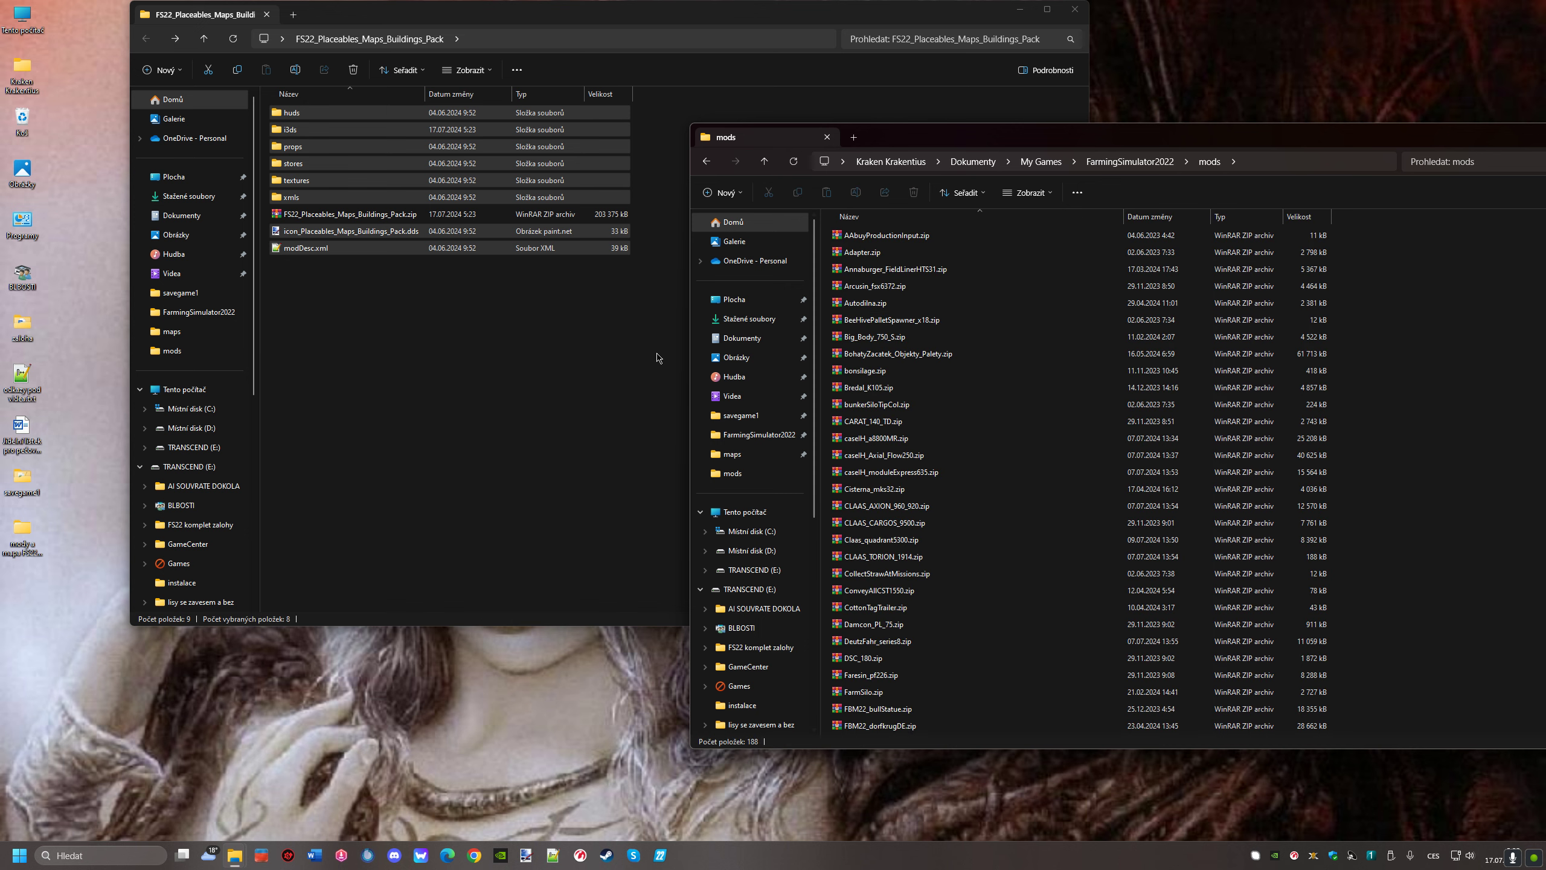
Move FS22_Placeables_Maps_Buildings_Pack.zip into the mods folder, replacing the existing file, and close the pack's folder window
left_click(277, 215)
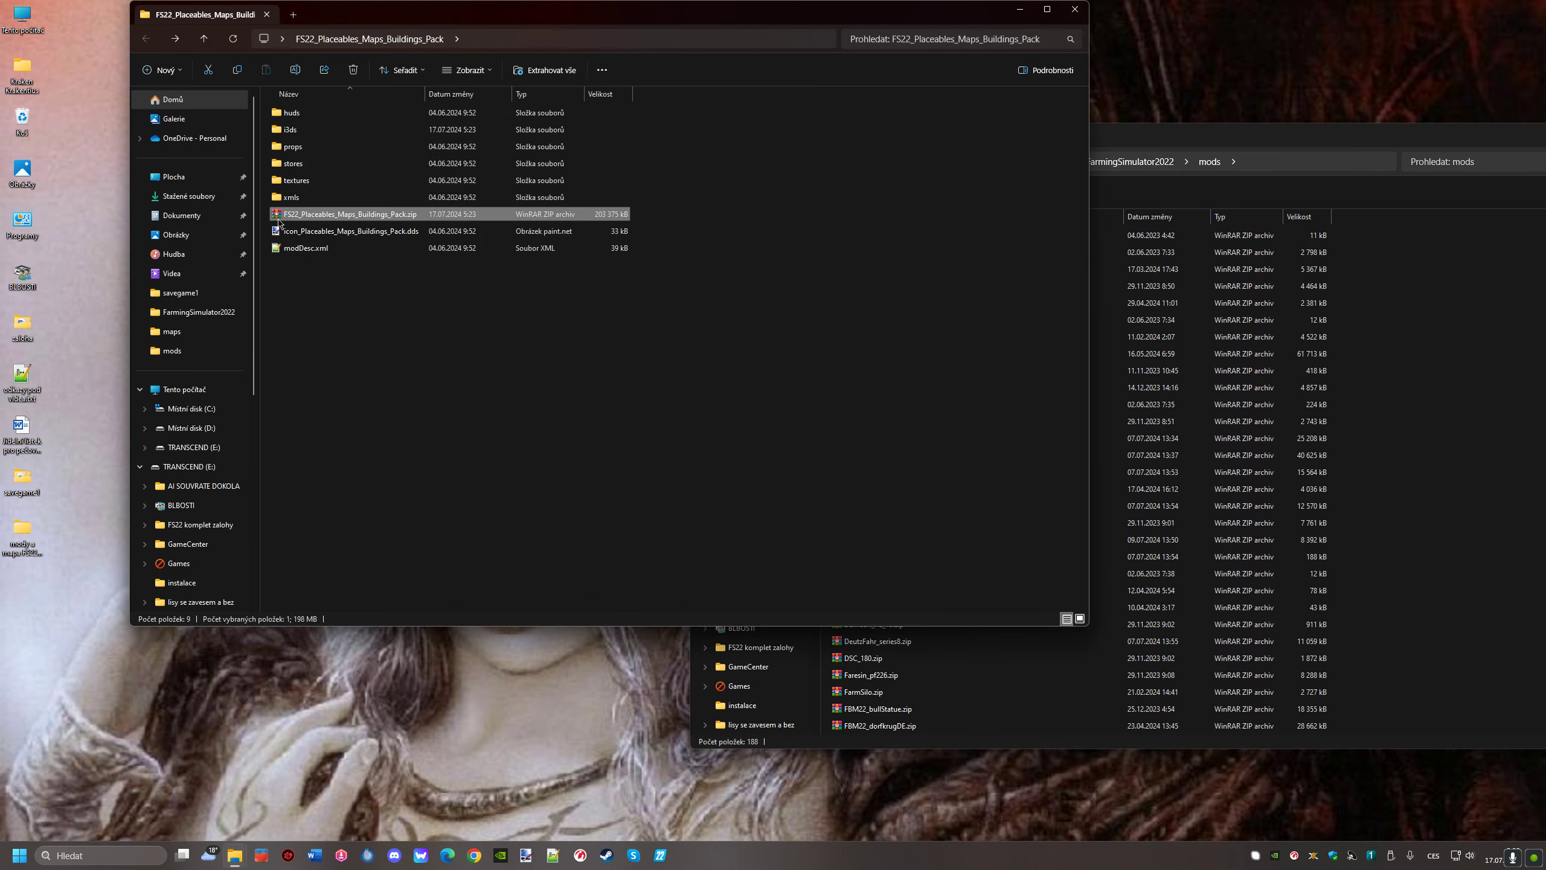
left_click_drag(279, 222, 1479, 375)
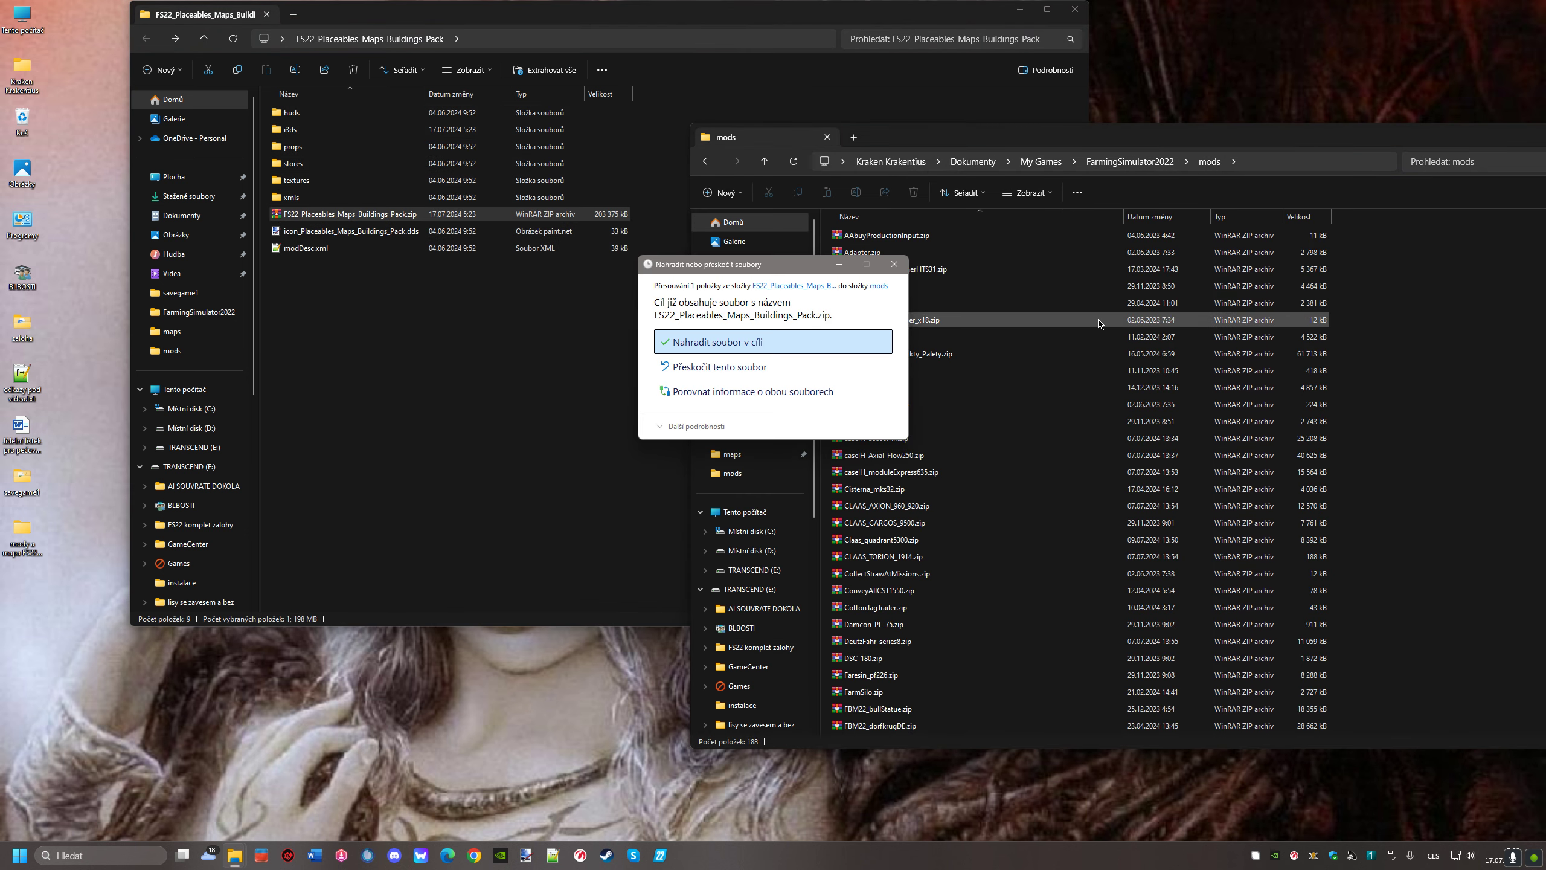
left_click(698, 351)
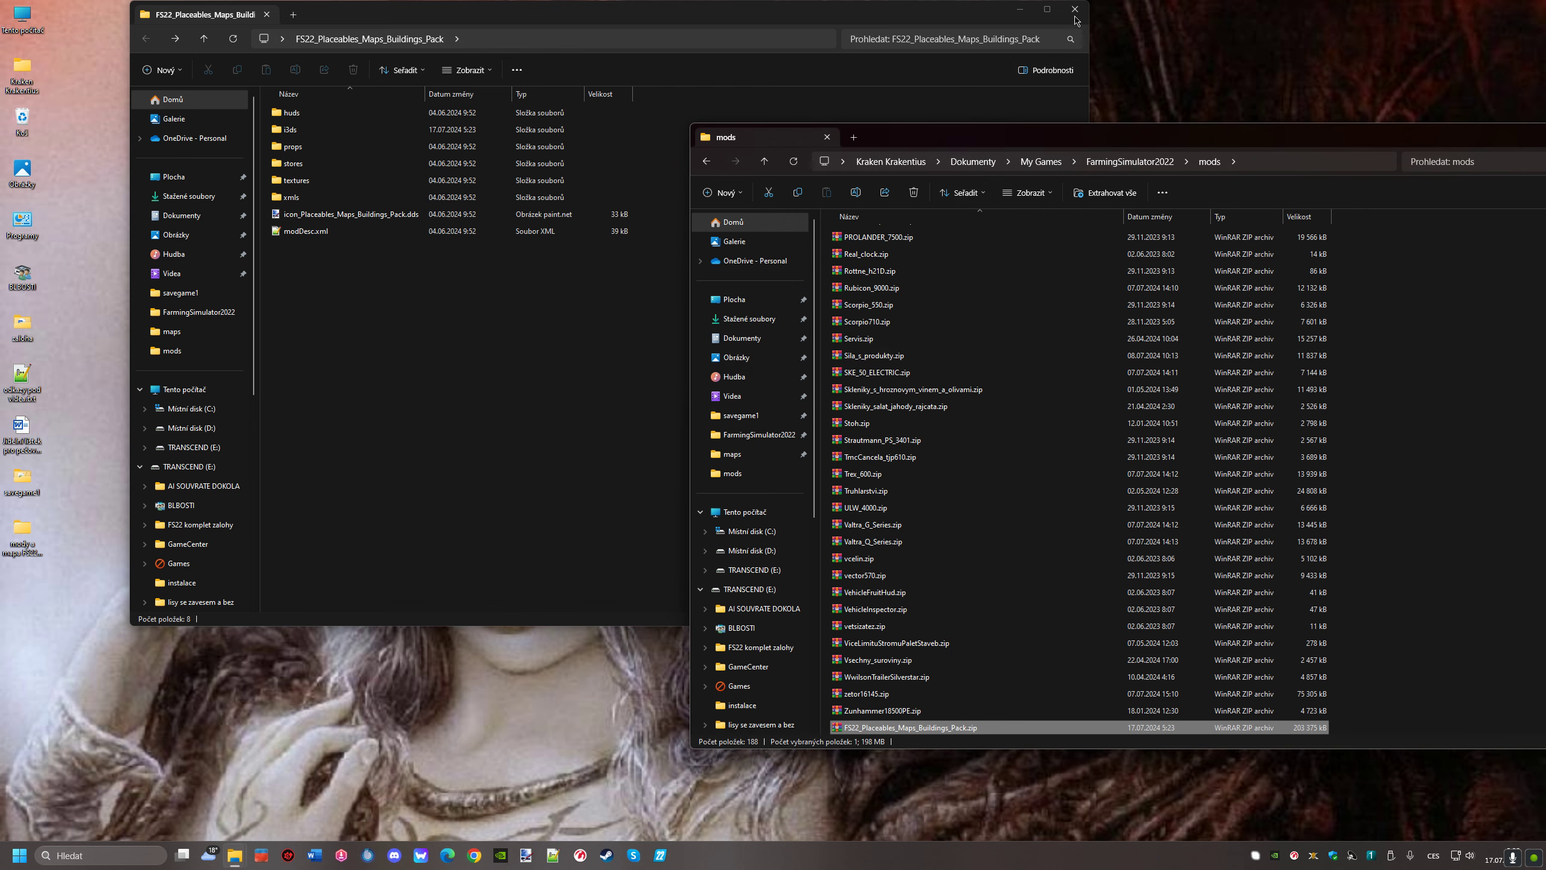
left_click(1075, 17)
left_click_drag(1181, 146, 877, 108)
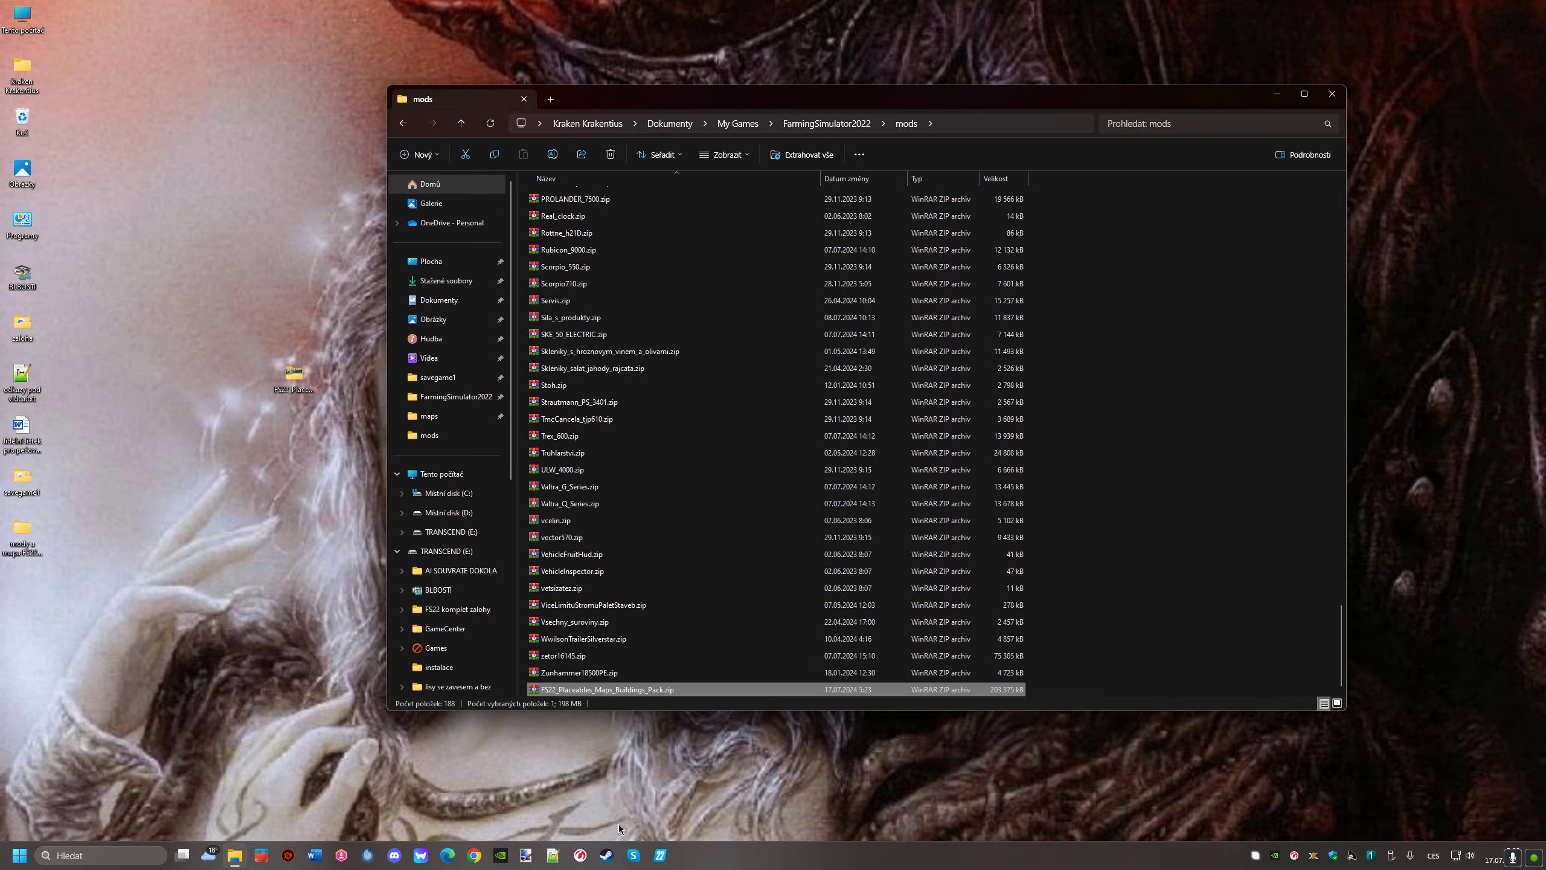
Launch Farming Simulator 22, skip the intro and start a new career in the first empty save slot
left_click(660, 855)
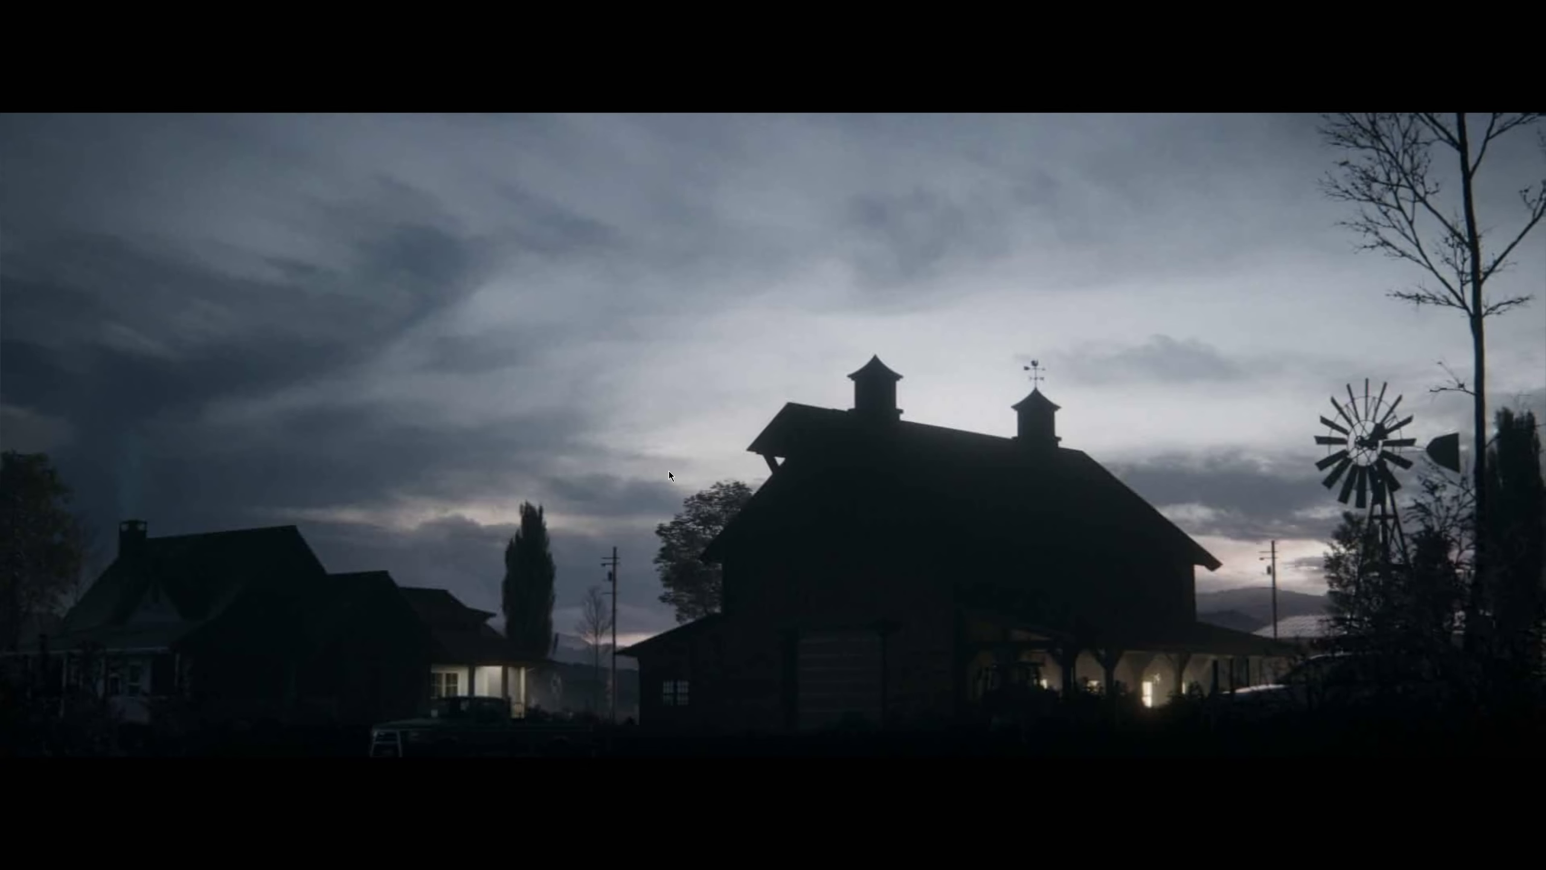
left_click(669, 473)
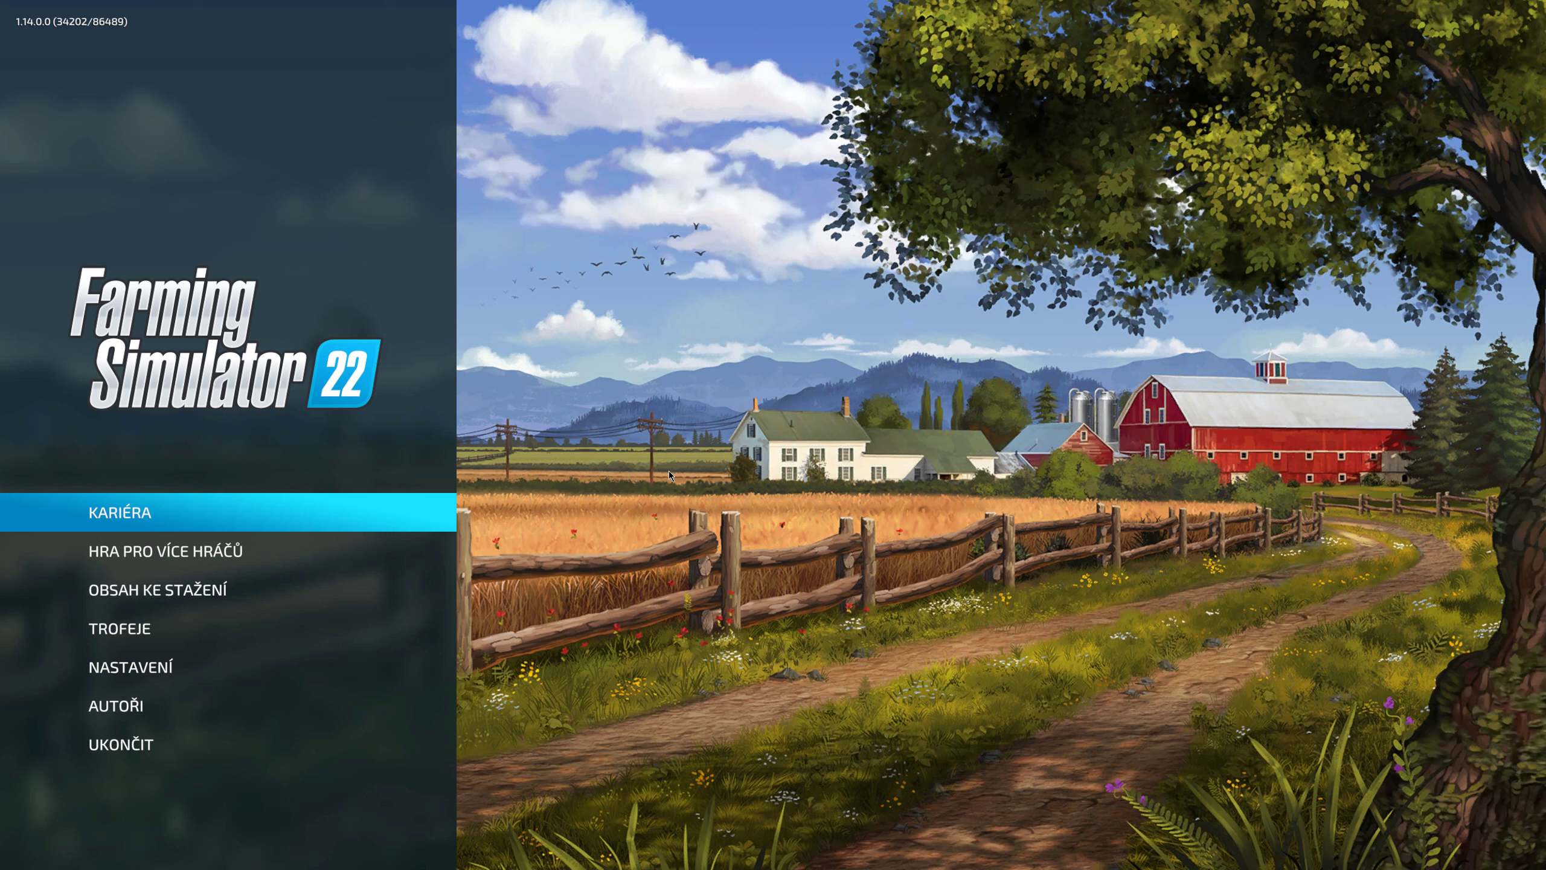
key("Return")
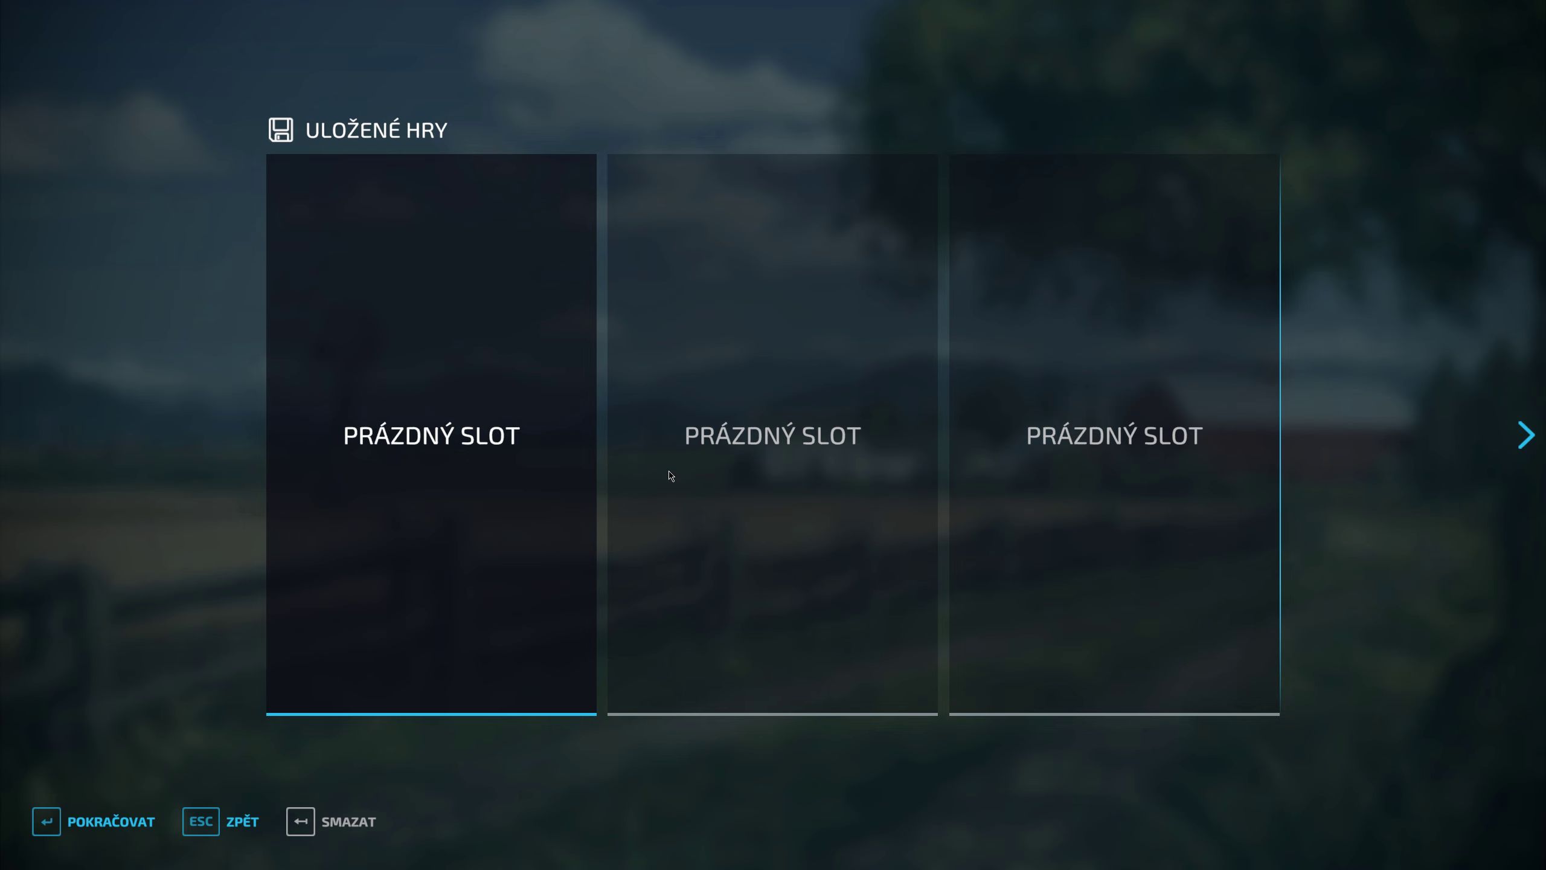
key("Return")
left_click(669, 473)
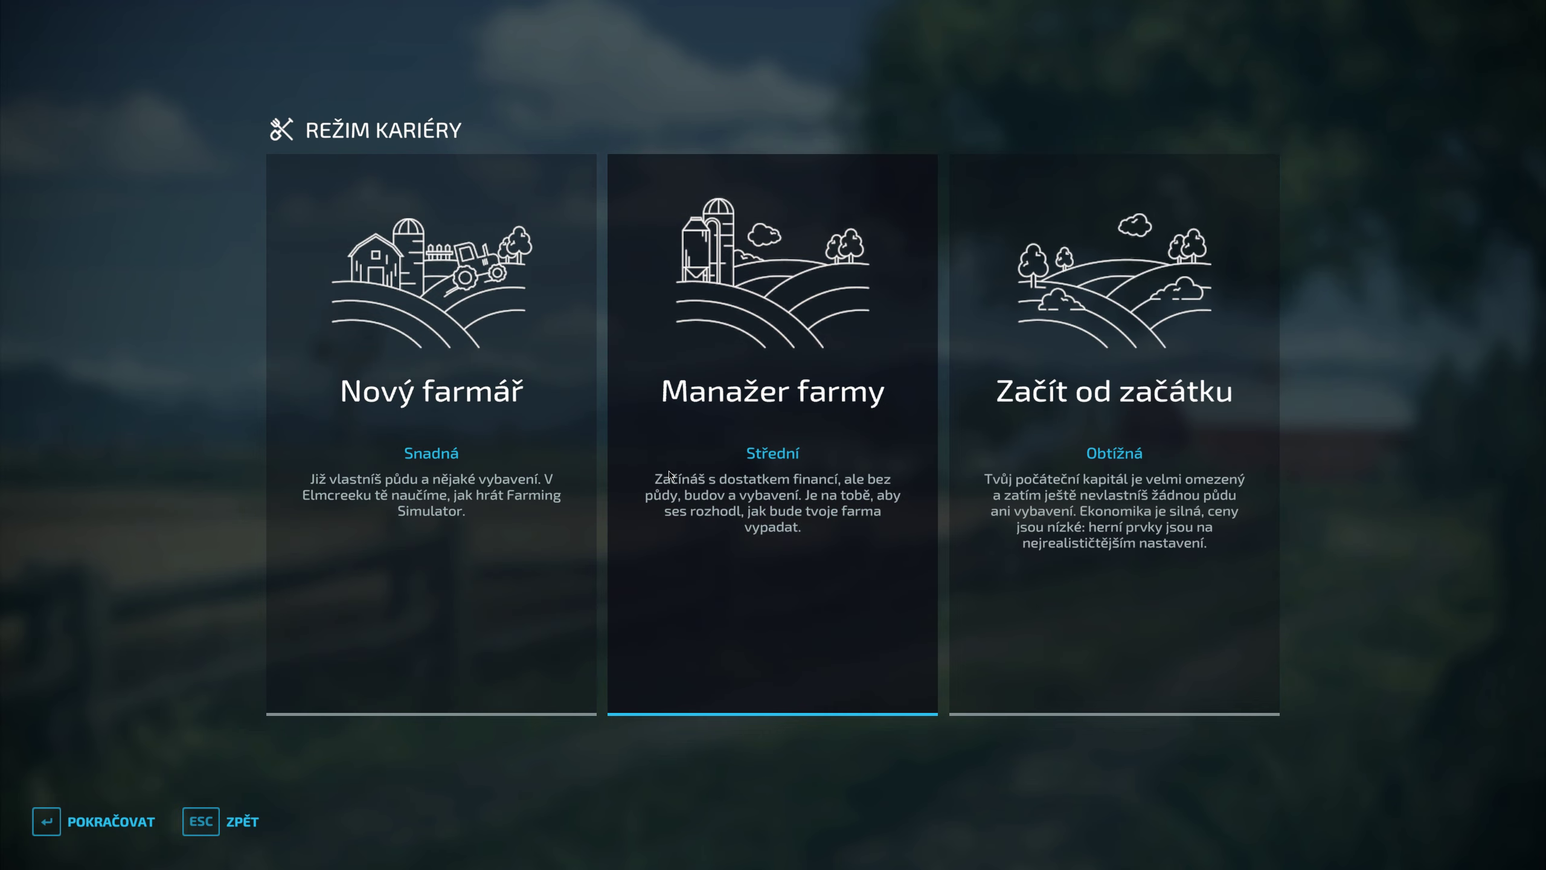
Choose the Manažer farmy career mode and the map The Old Stream Farm Expansion
key("Return")
key("Right")
key("Right")
key("Right")
key("Right")
key("Right")
key("Right")
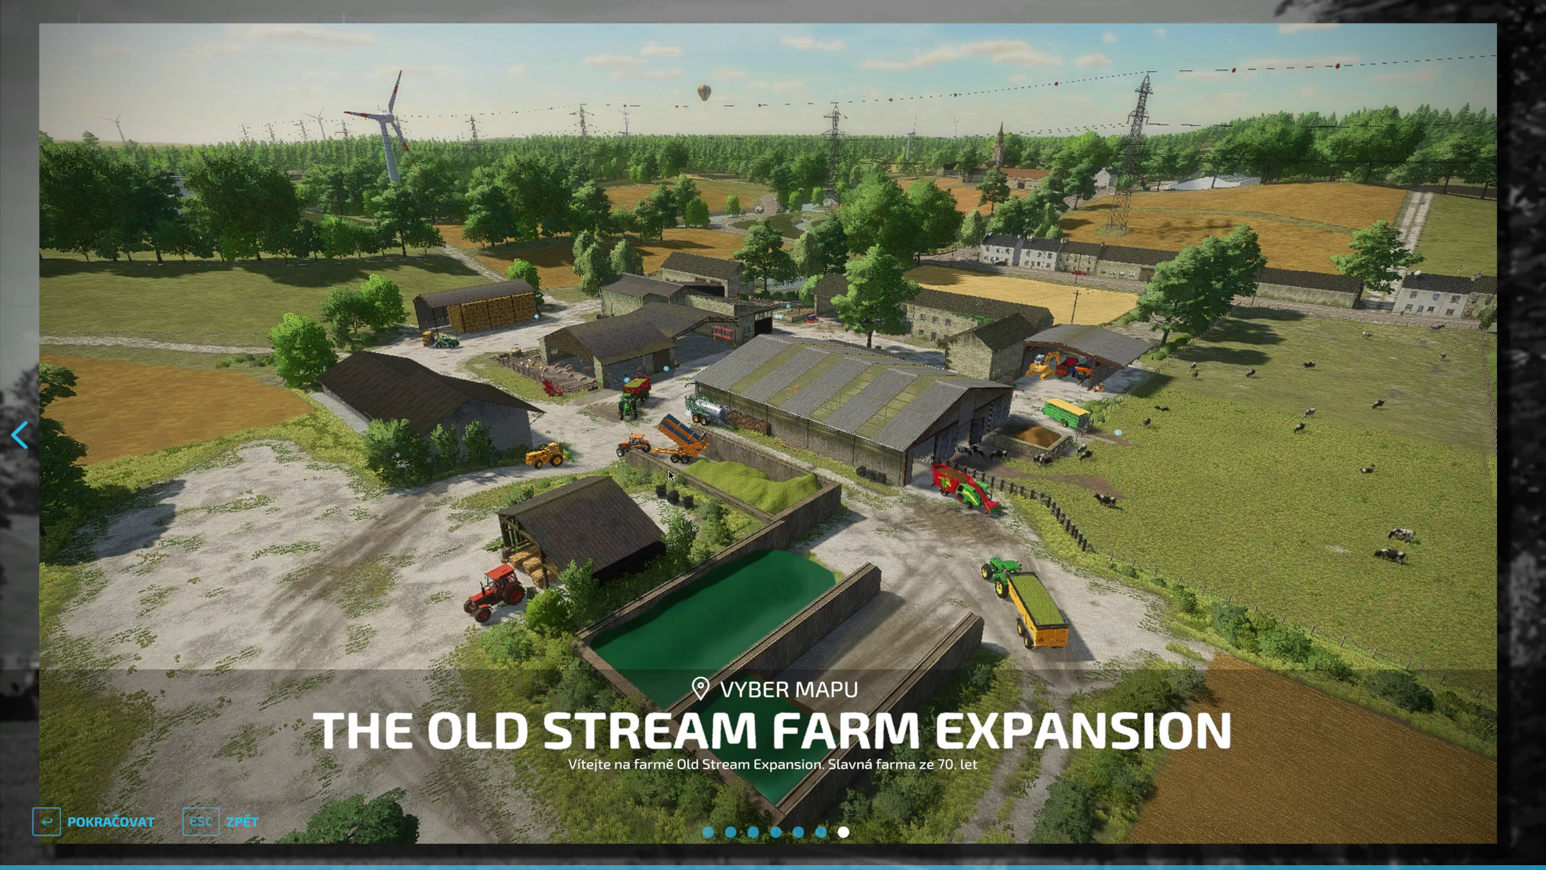
key("Return")
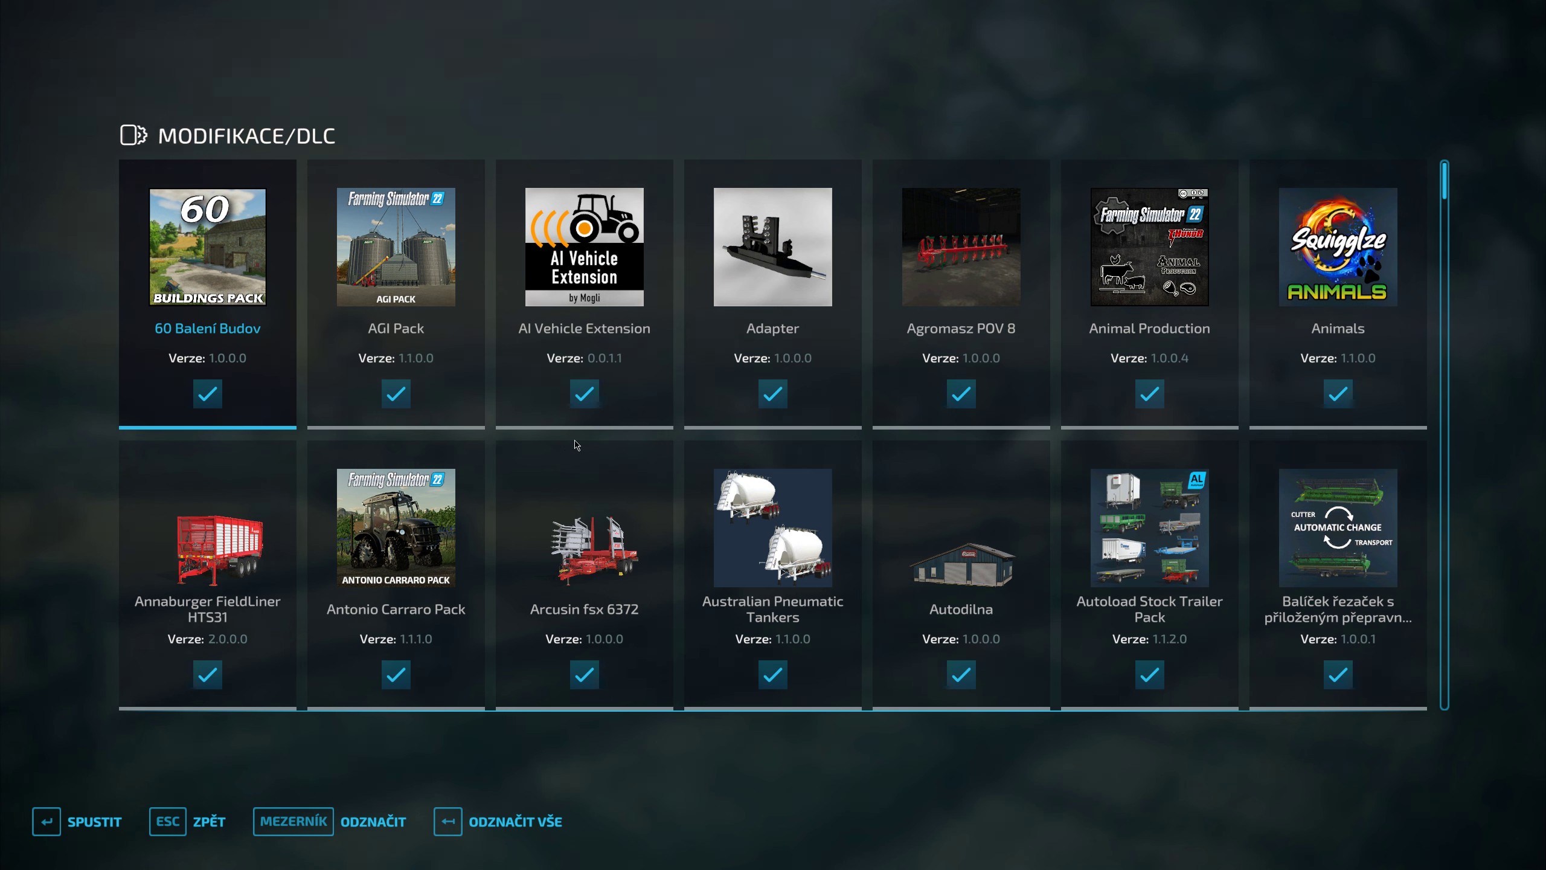
Deselect the AI Vehicle Extension mod, start the game and accept the default character
left_click(589, 398)
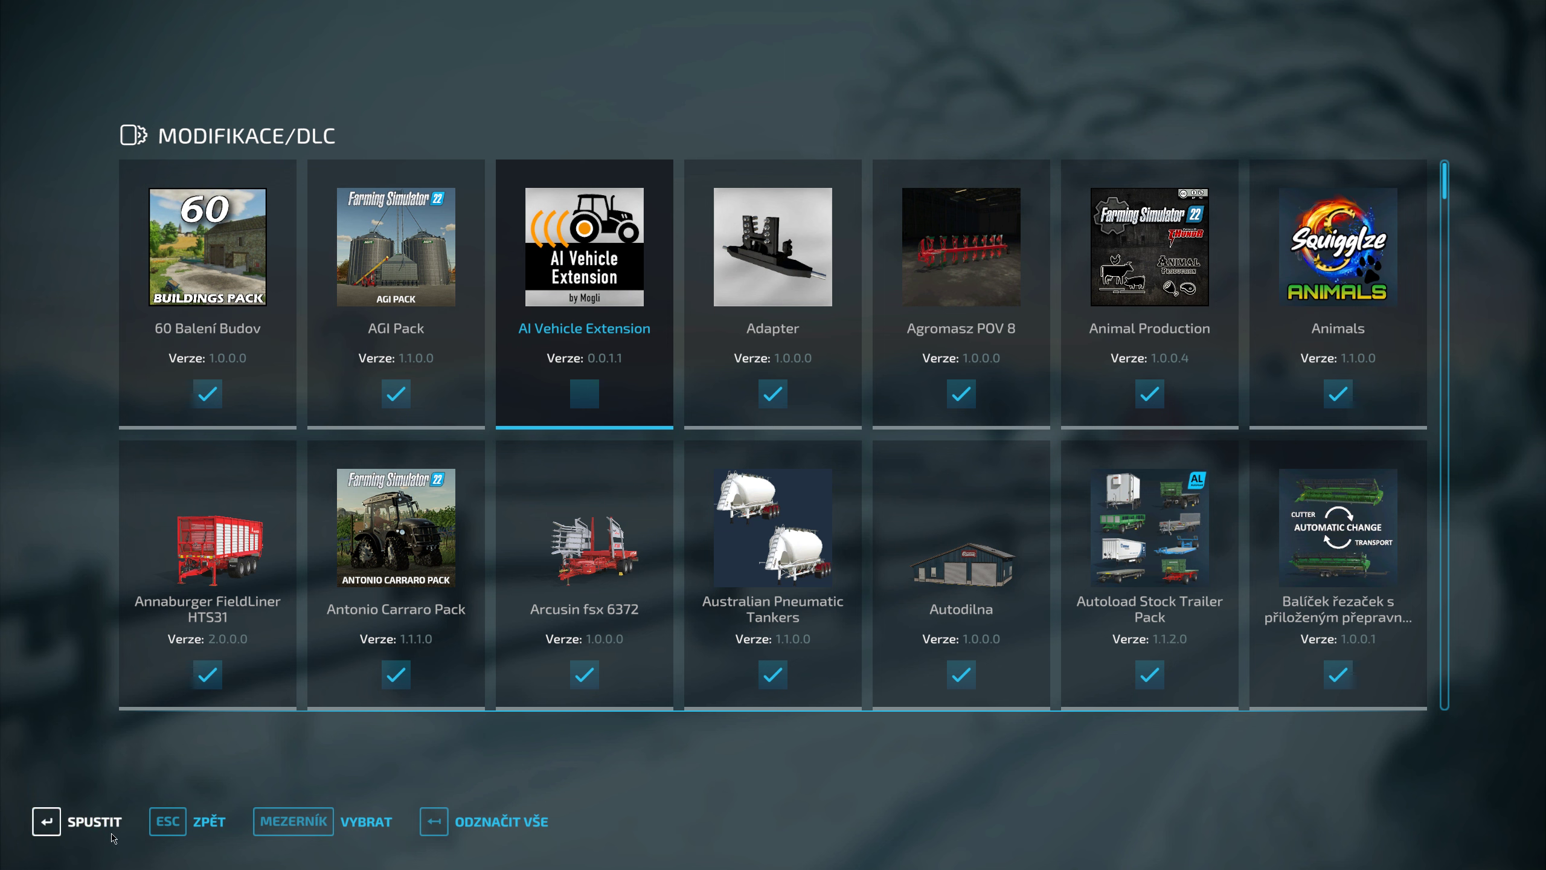
left_click(49, 826)
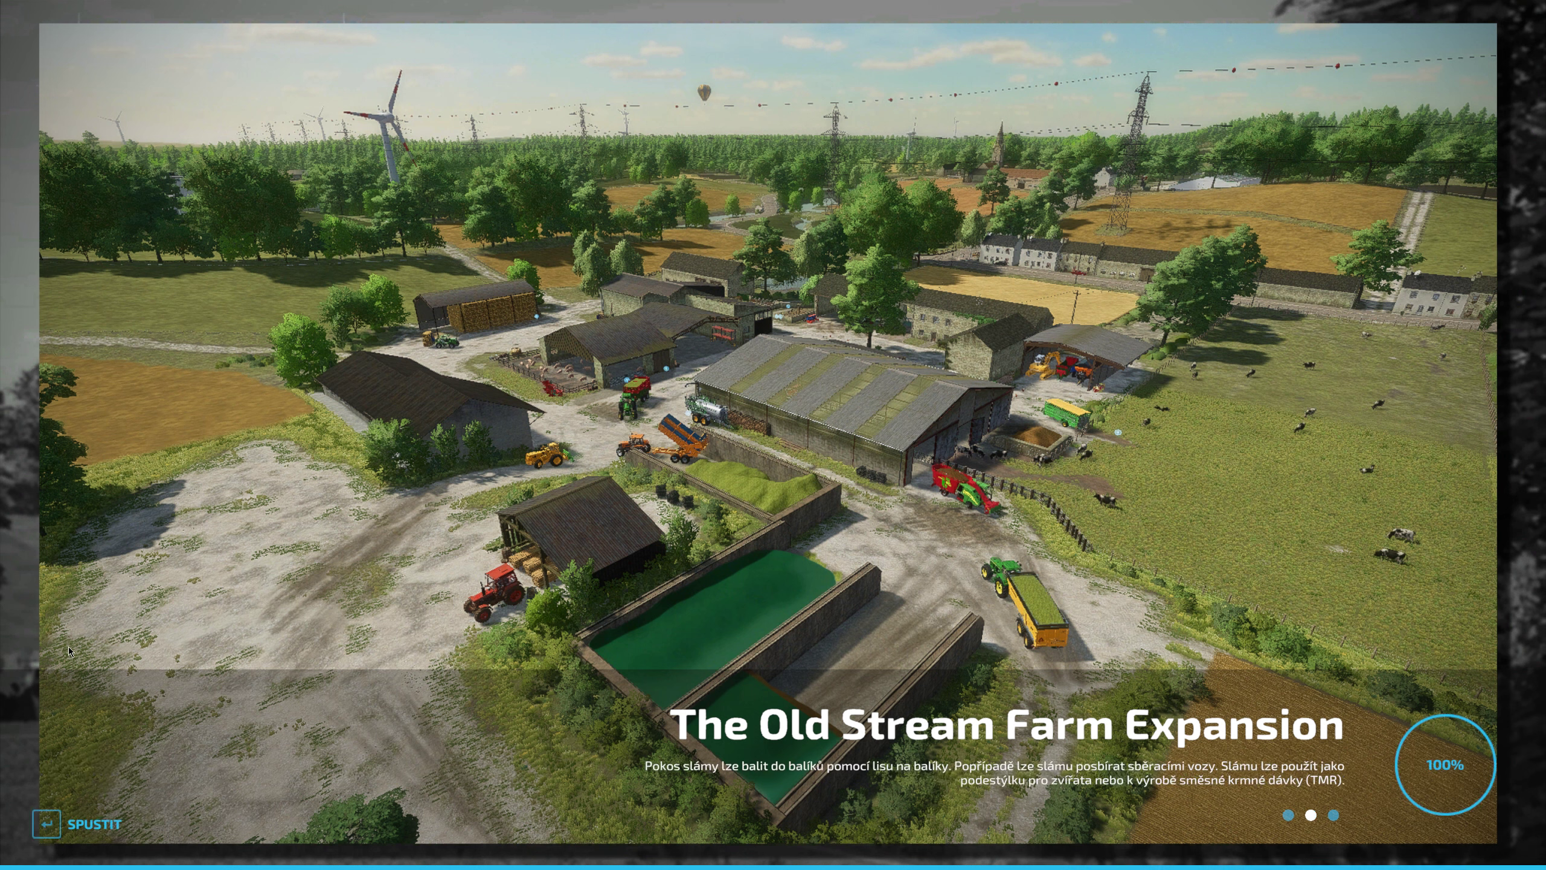
key("Return")
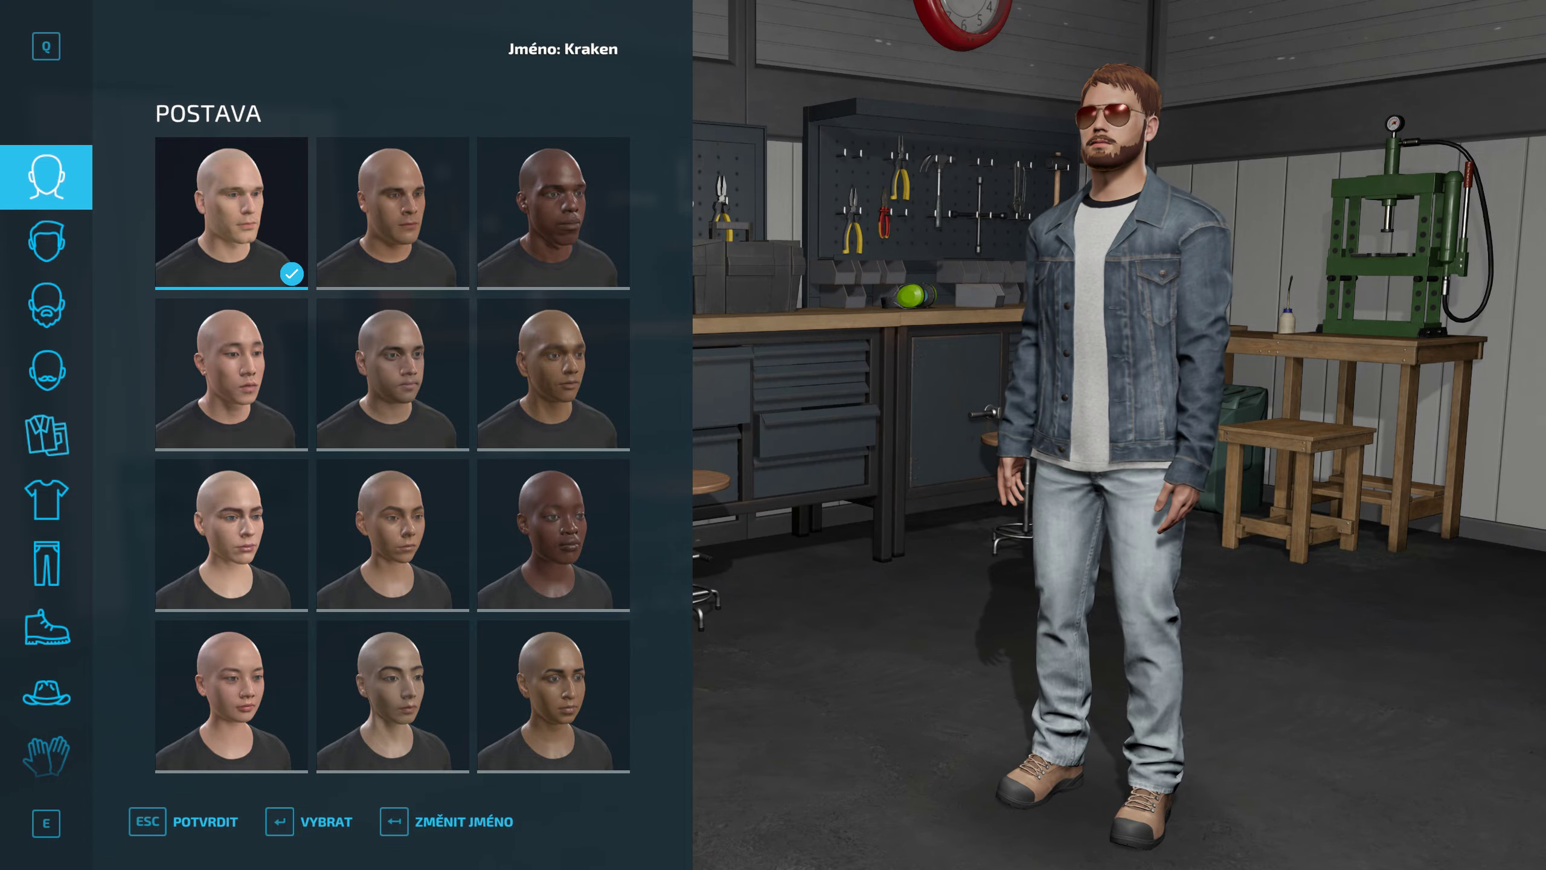
key("Escape")
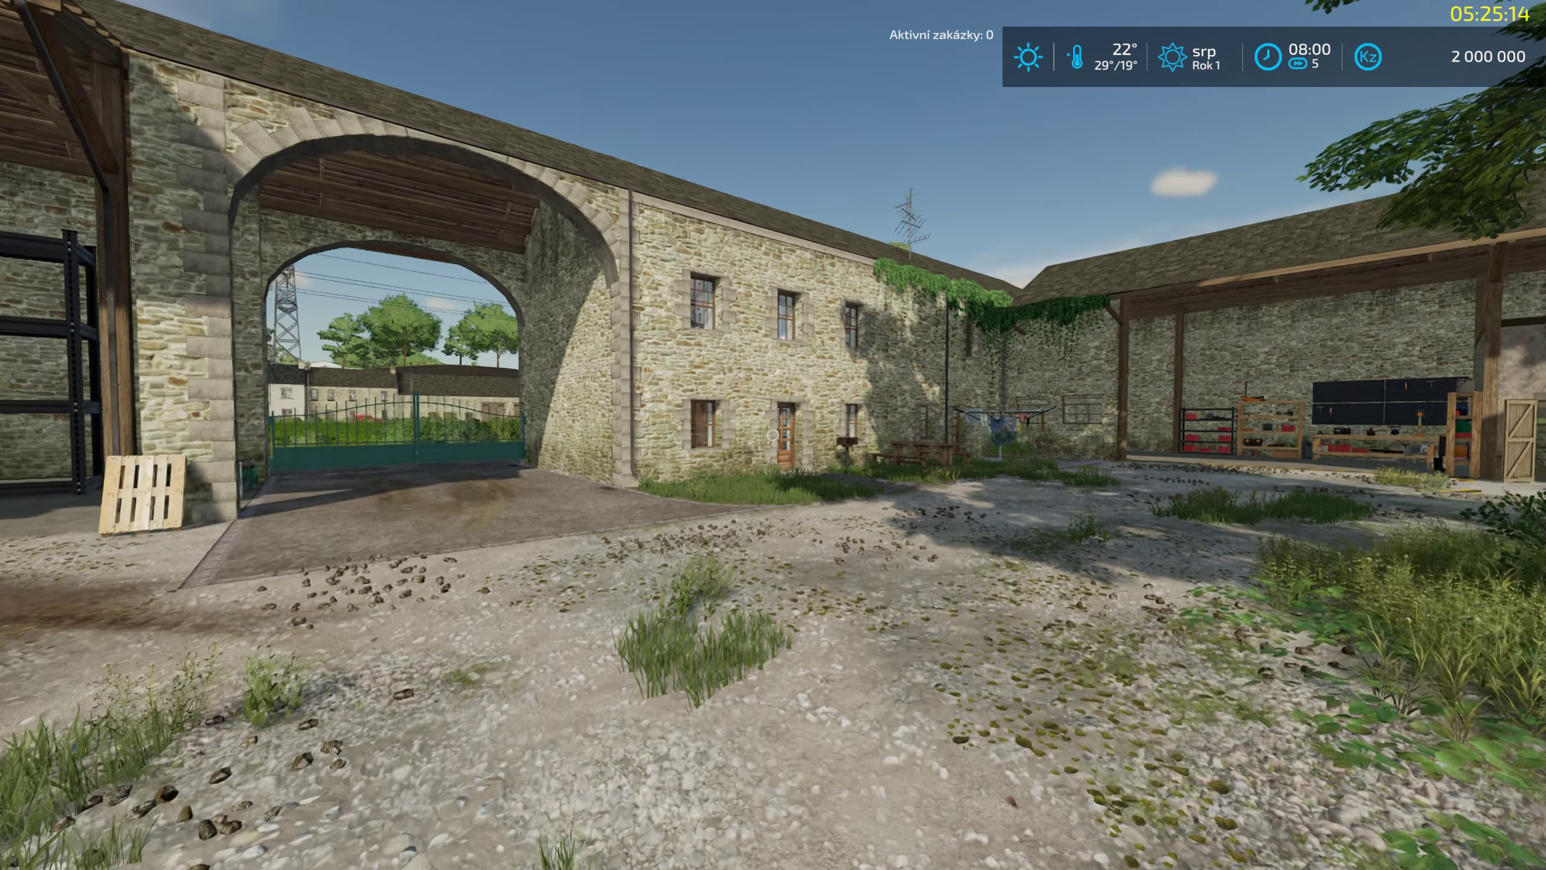
Switch from the game to the desktop, go up to the FarmingSimulator2022 folder and open log.txt in Notepad++
key("super")
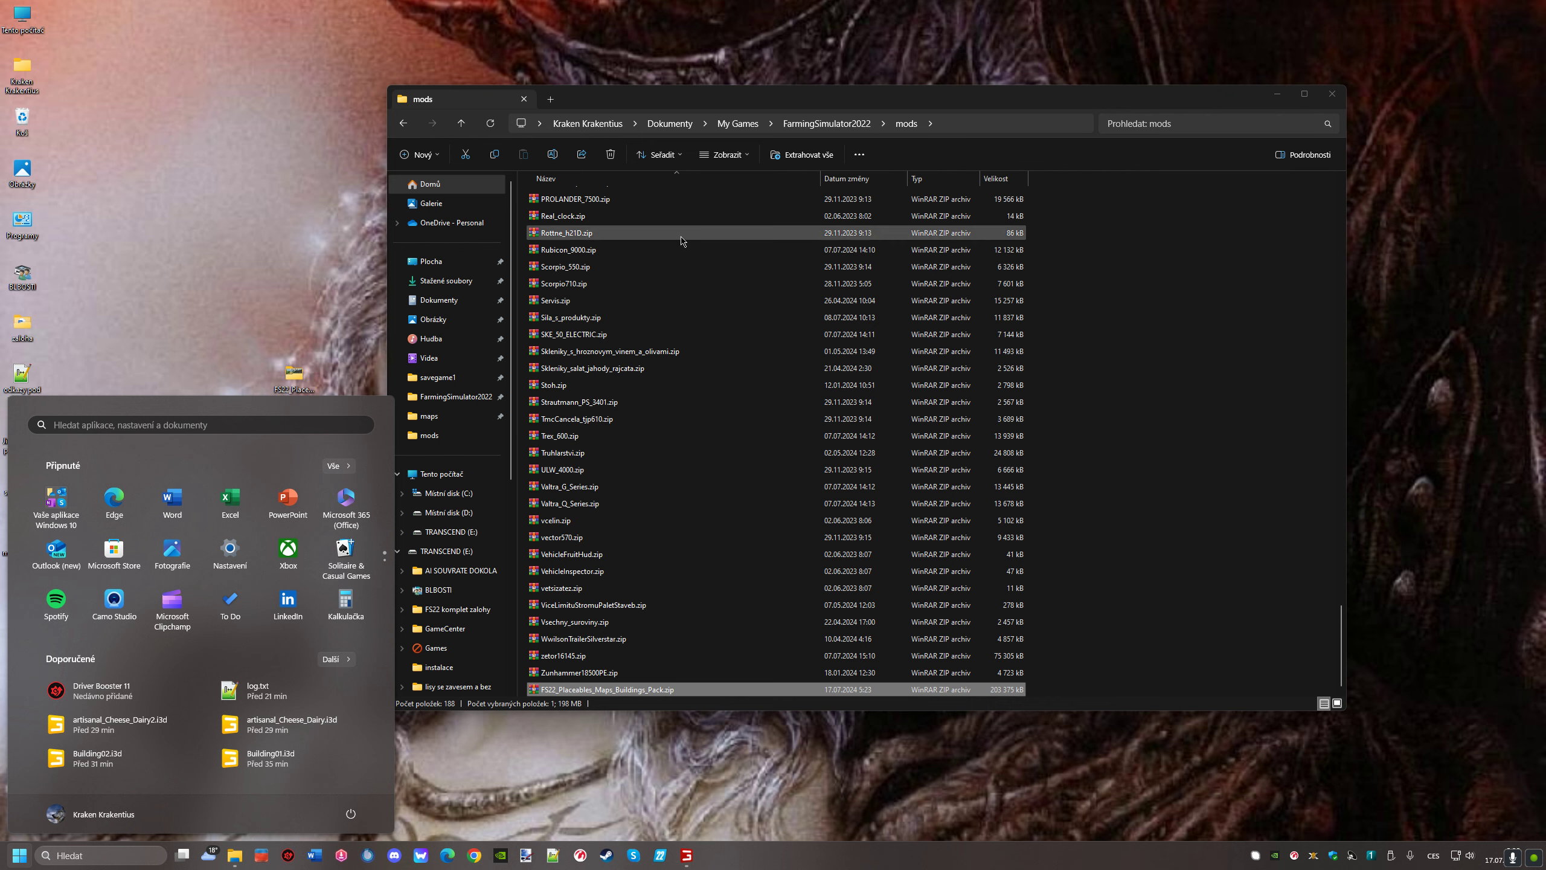
left_click(758, 395)
key("BackSpace")
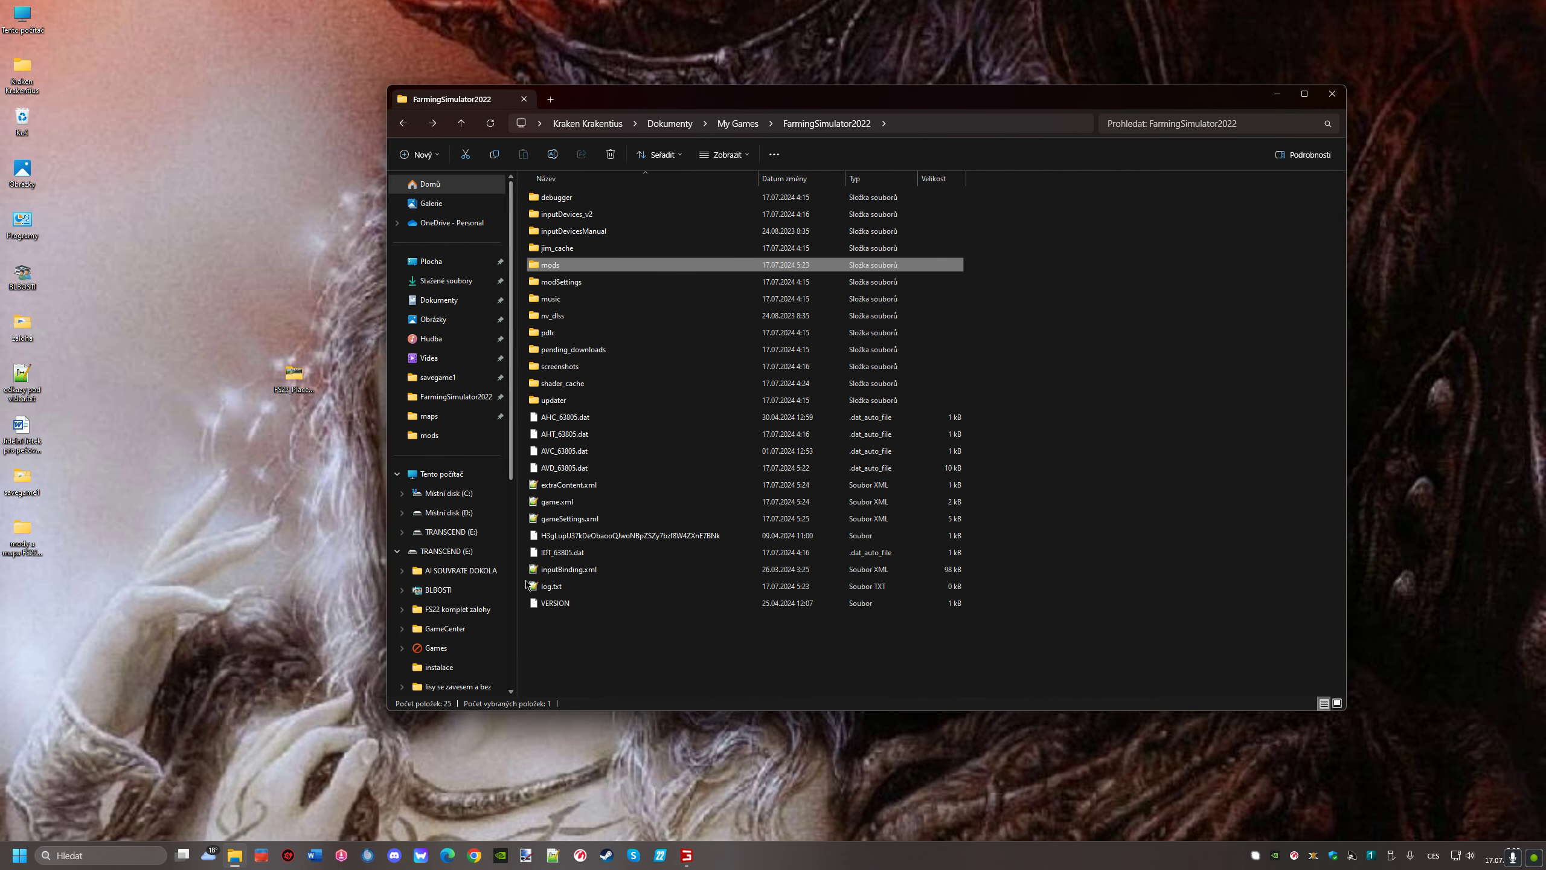
double_click(544, 588)
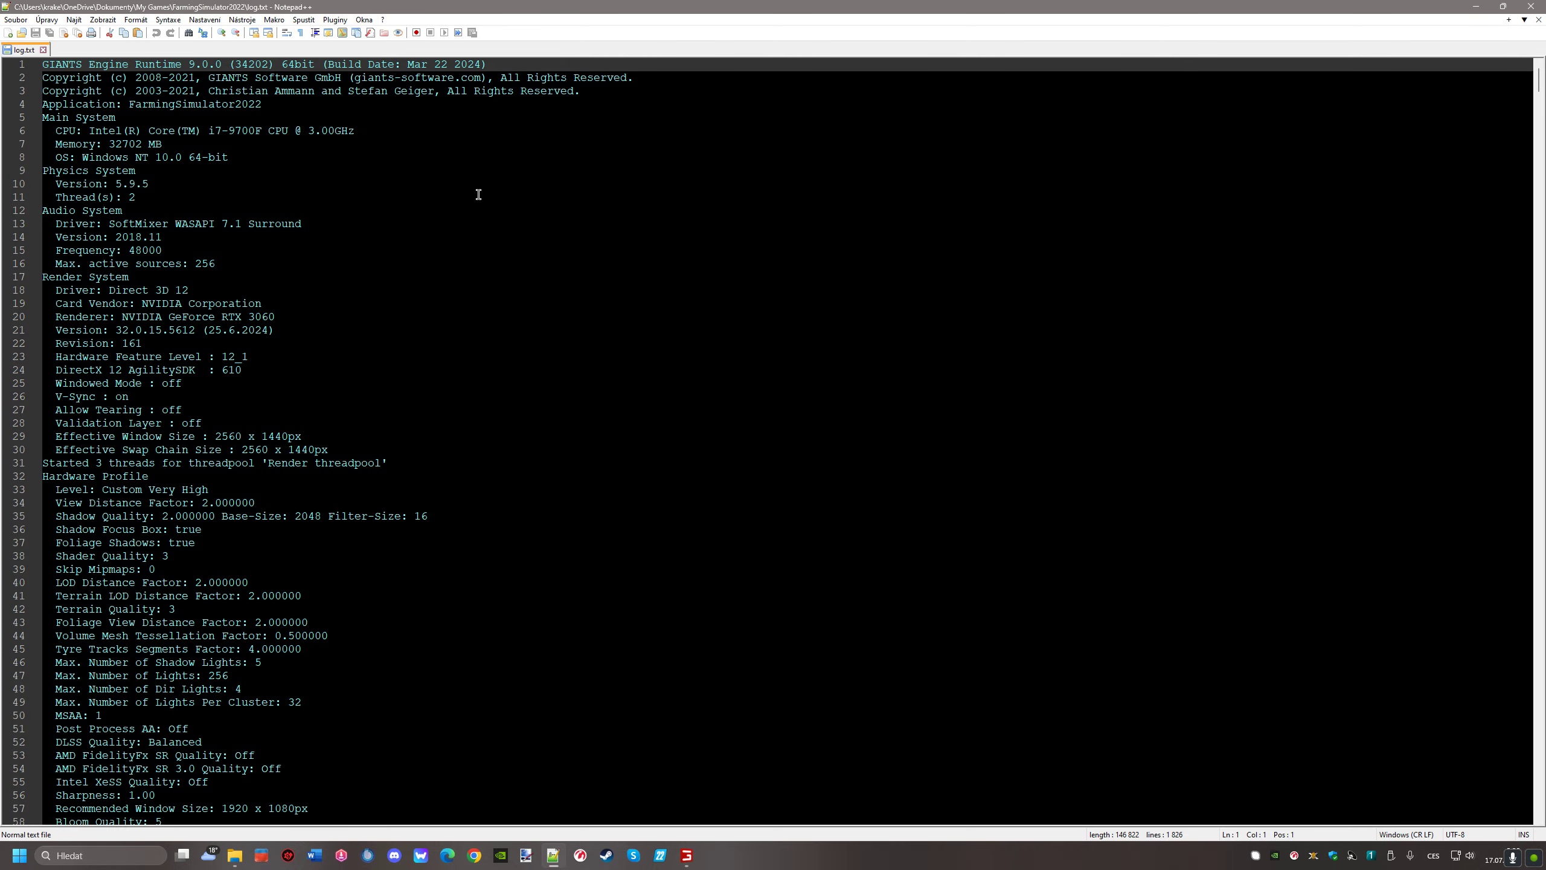
Count the occurrences of "error" and of "warning" in log.txt
key("ctrl+f")
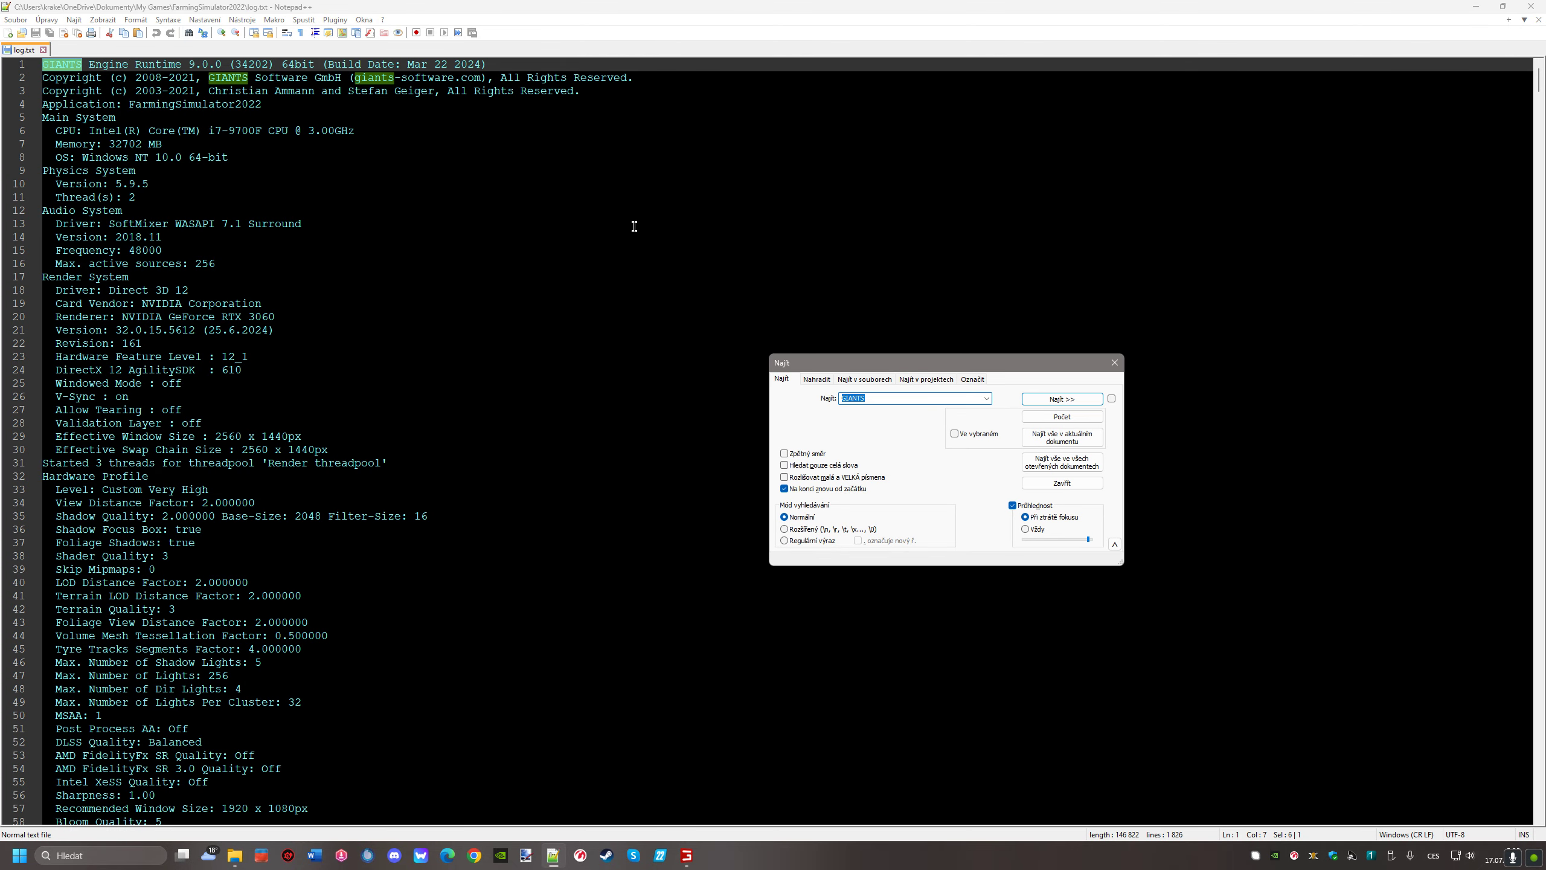
type("error")
left_click(1062, 416)
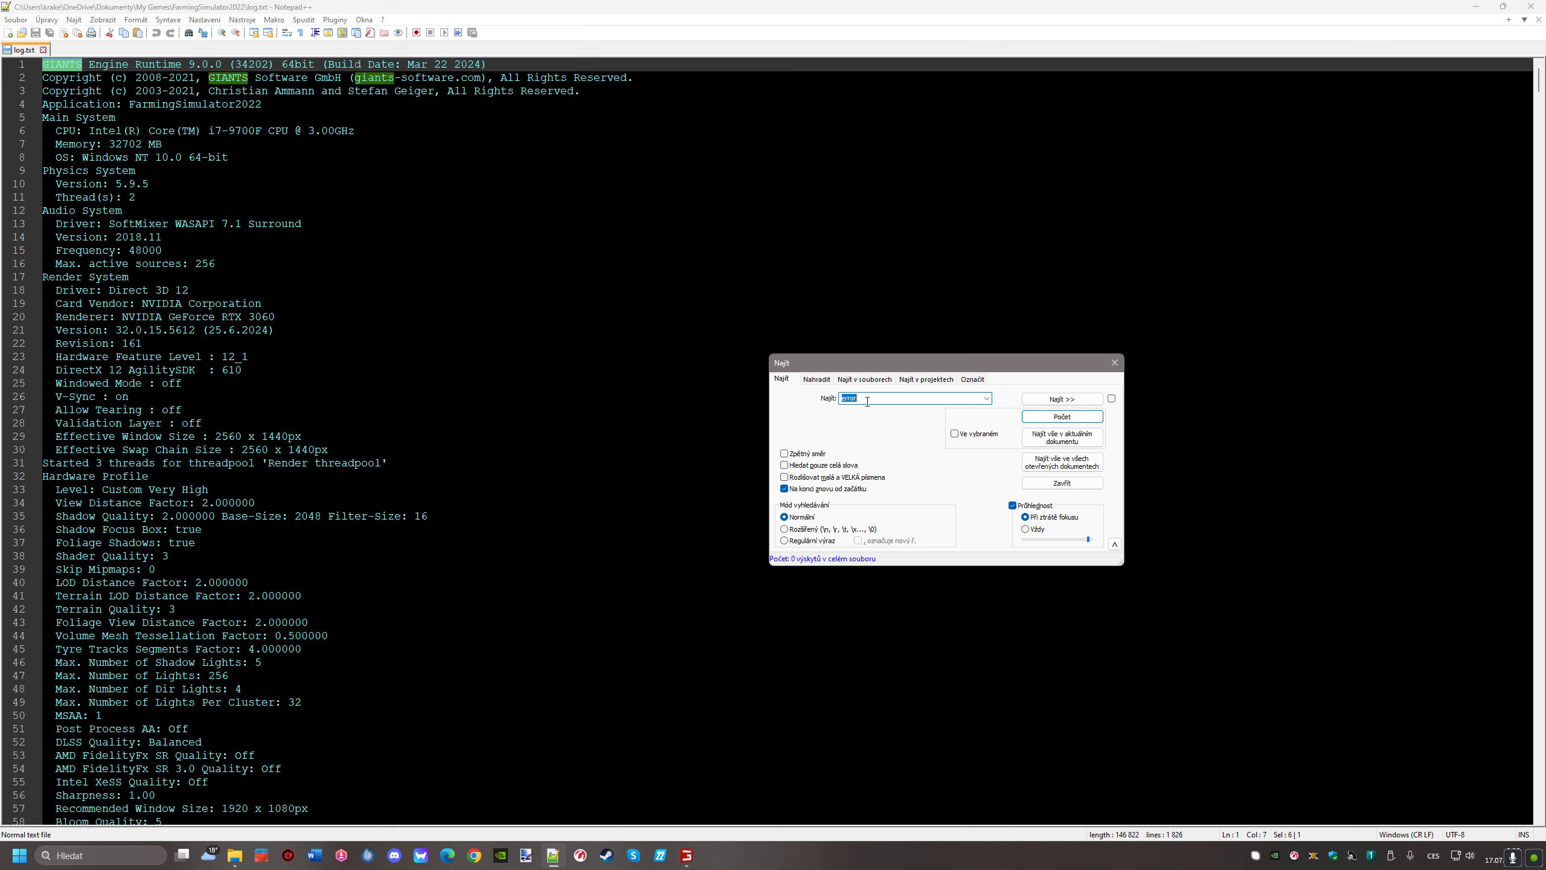
type("warning")
left_click(1021, 419)
Mark all occurrences of "warning" in the log and jump to the first one
left_click(975, 381)
left_click(1063, 399)
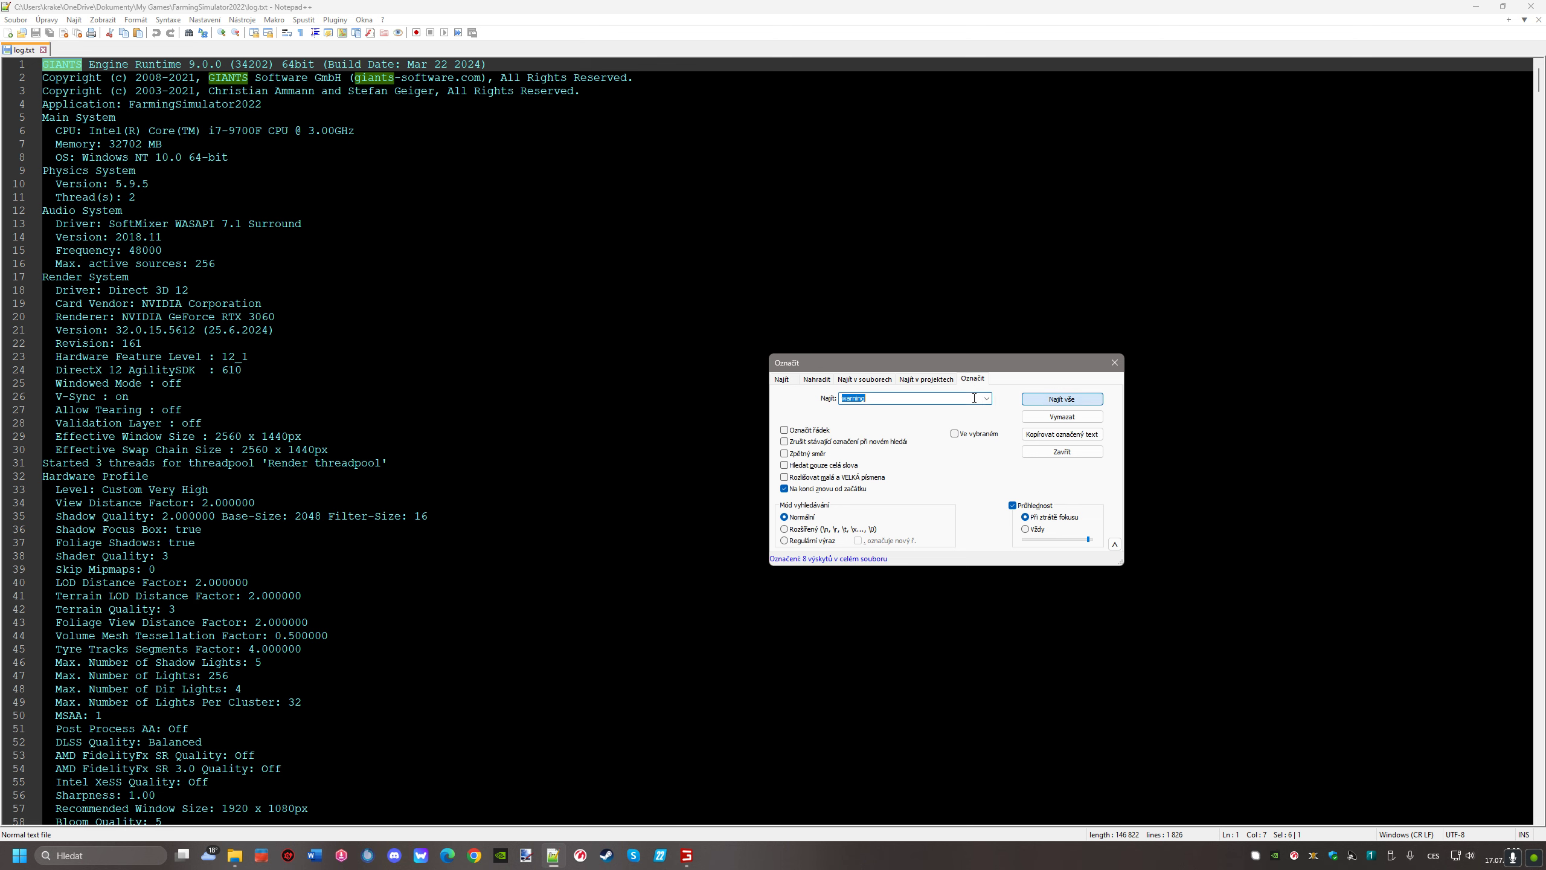
left_click(781, 379)
left_click(1062, 401)
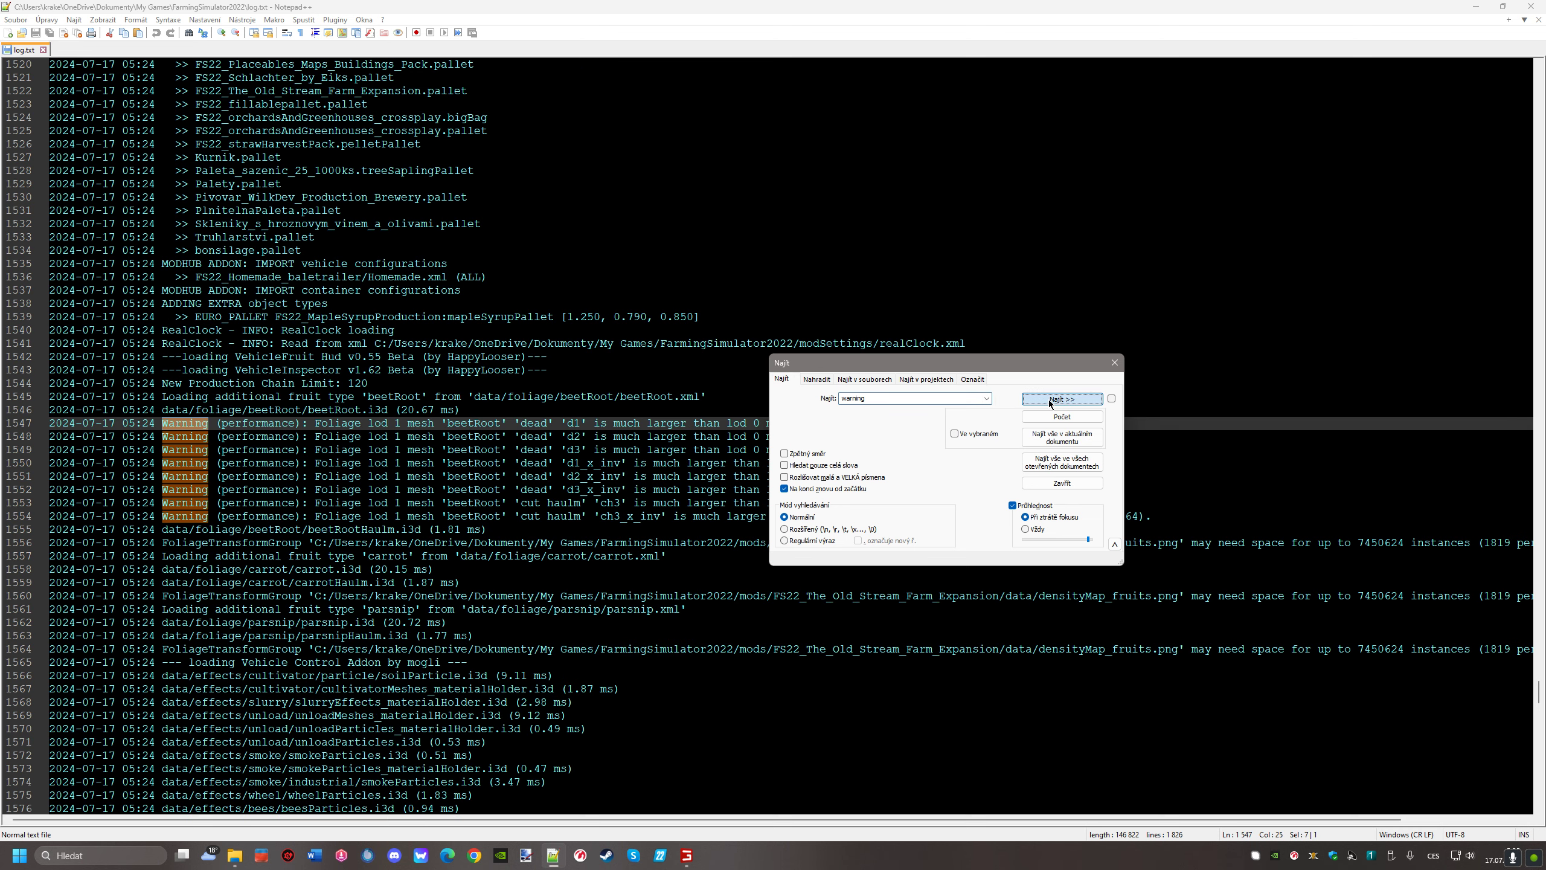